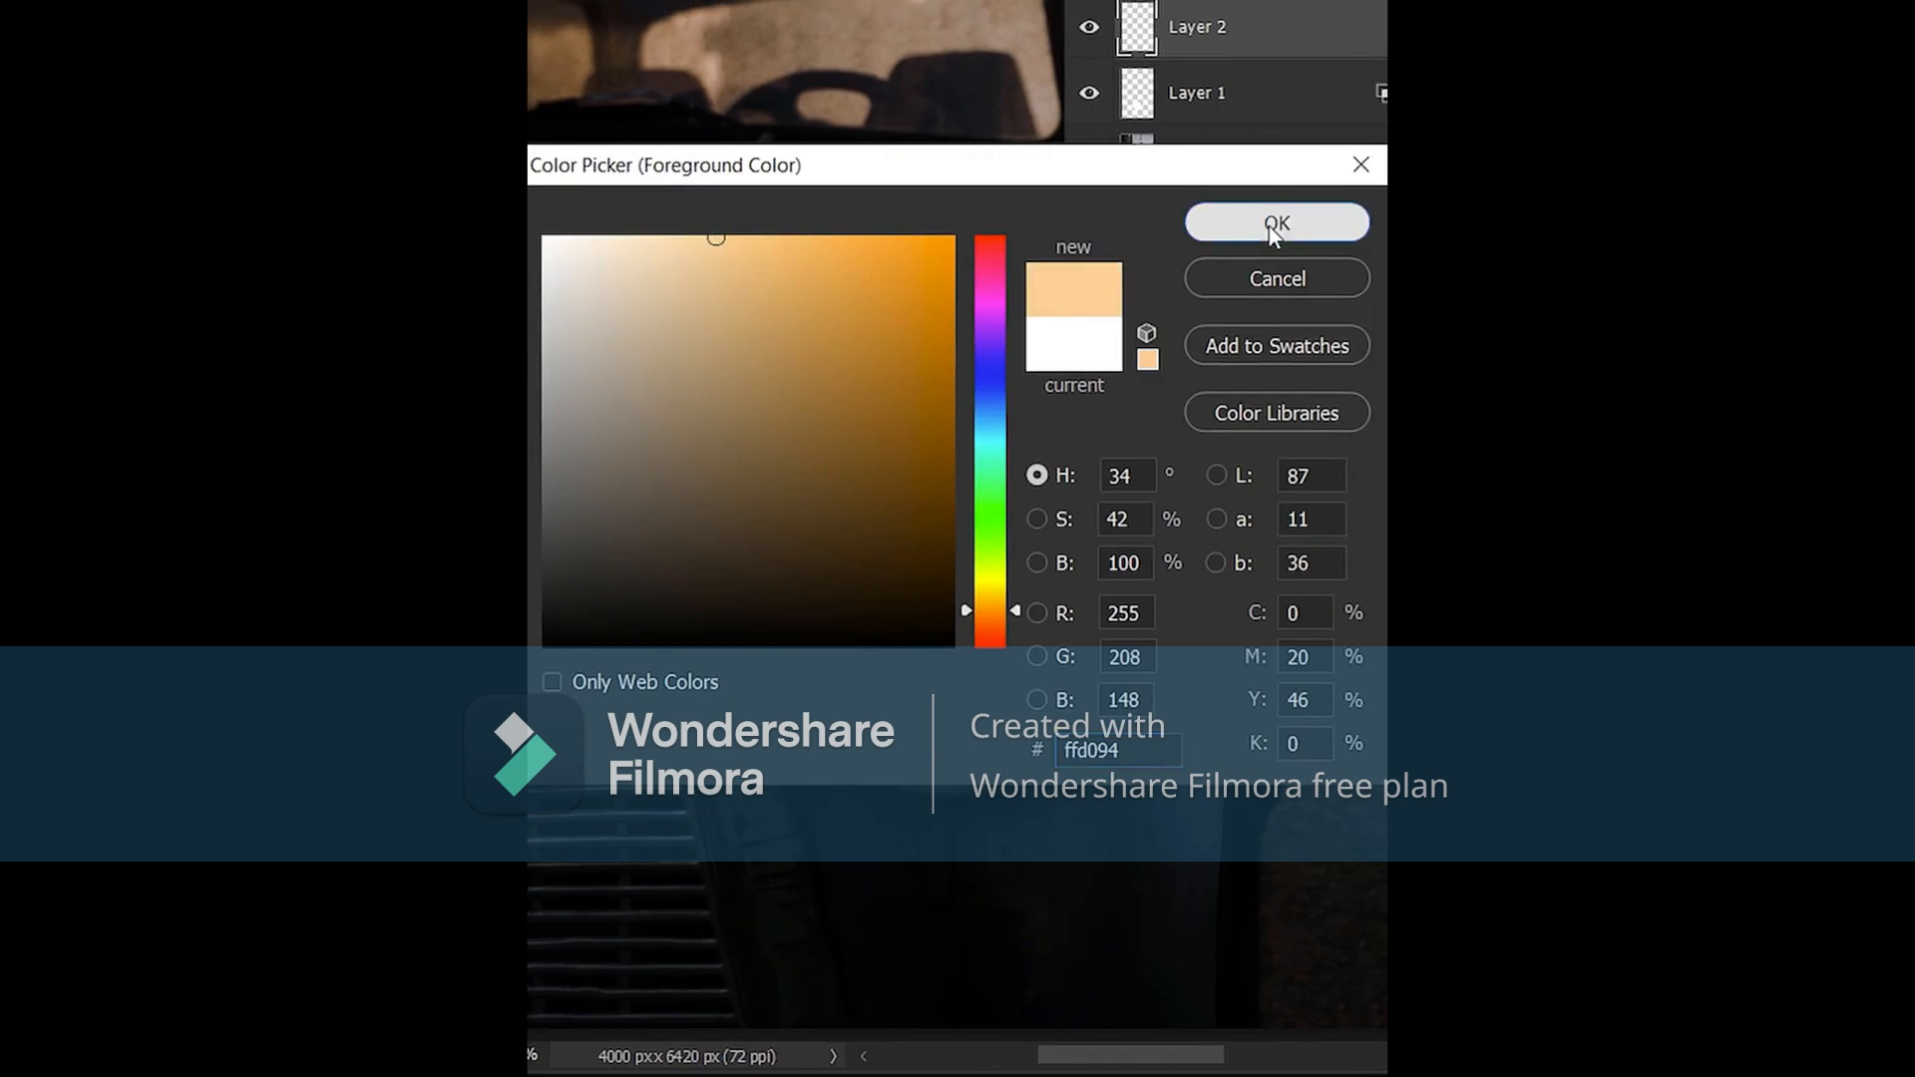
- Set the soft round brush to 2500 px with 0% hardness and paint a warm glow over the car's headlight
{"action": "right_click", "coordinate": [703, 274]}
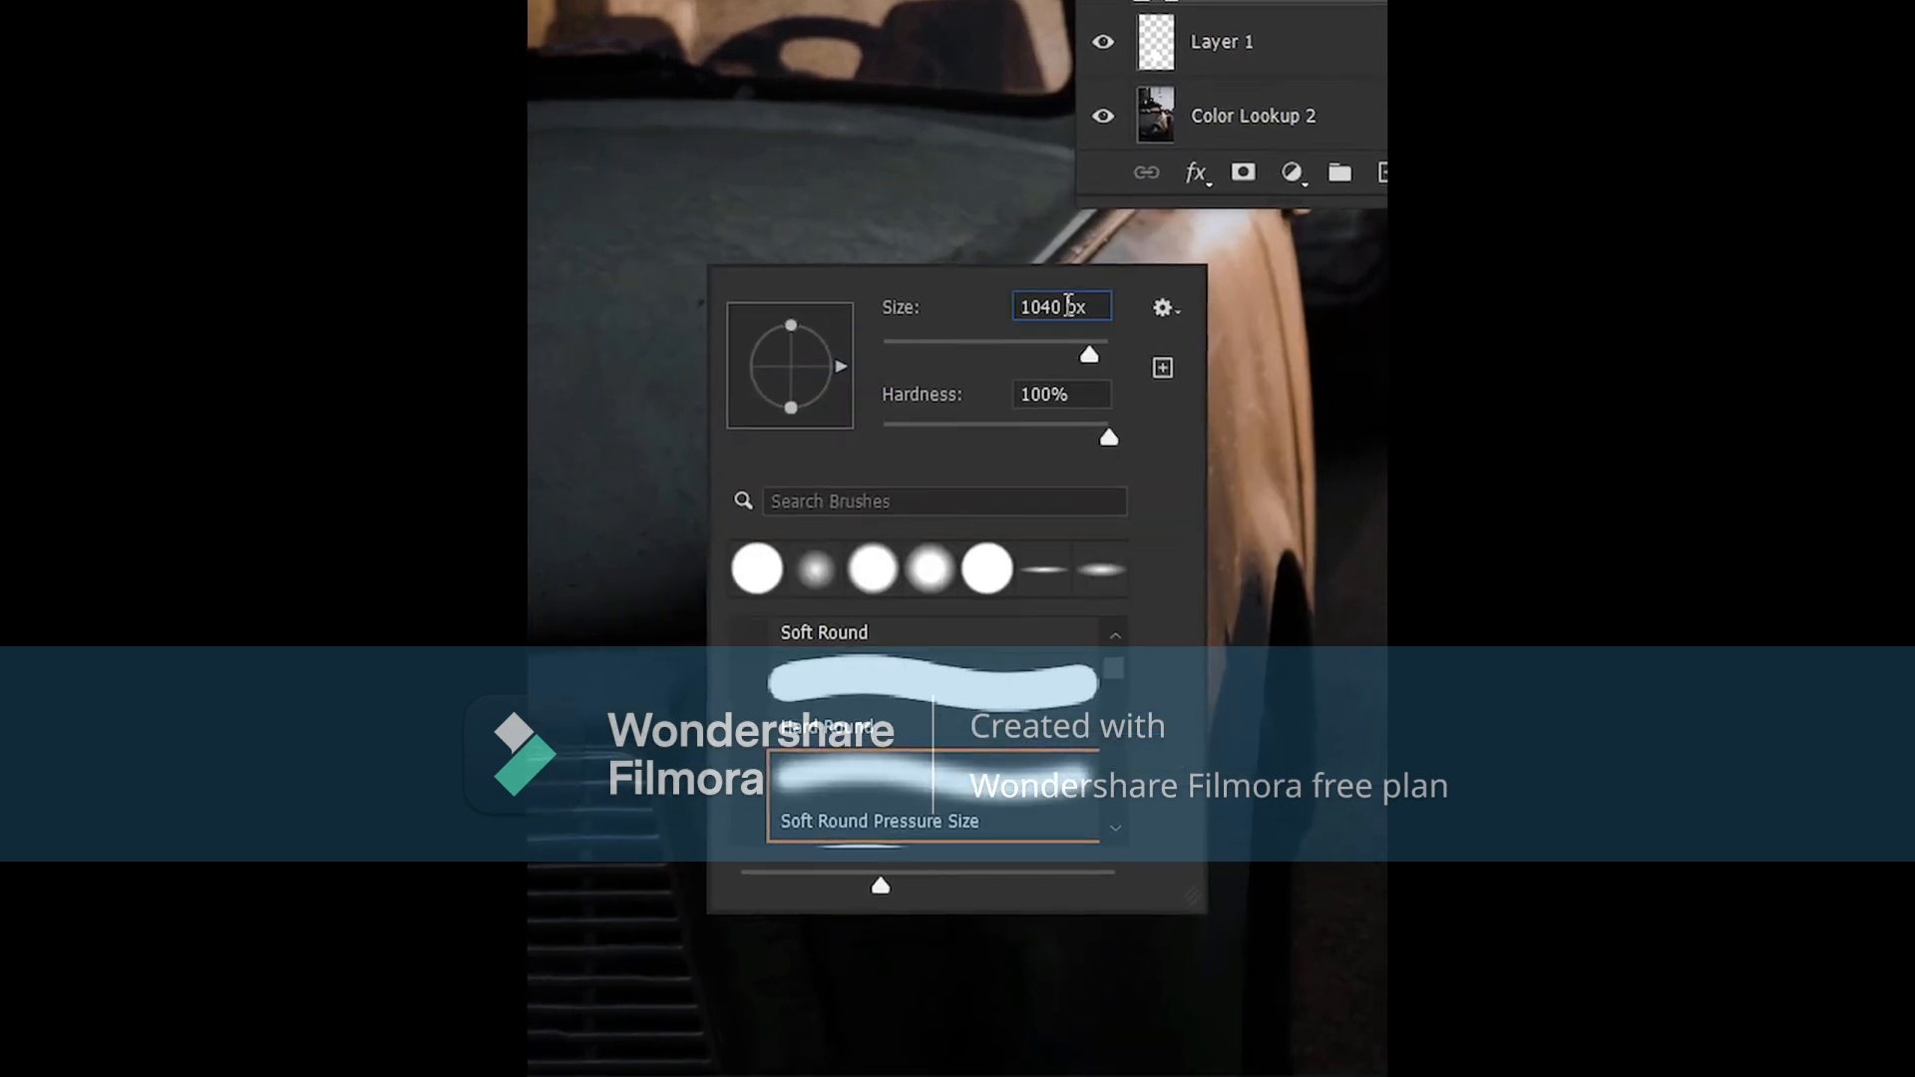
{"action": "type", "text": "2500"}
{"action": "key", "text": "Tab"}
{"action": "type", "text": "0"}
{"action": "key", "text": "Return"}
{"action": "key", "text": "bracketleft"}
{"action": "key", "text": "bracketleft"}
{"action": "key", "text": "bracketleft"}
{"action": "key", "text": "bracketleft"}
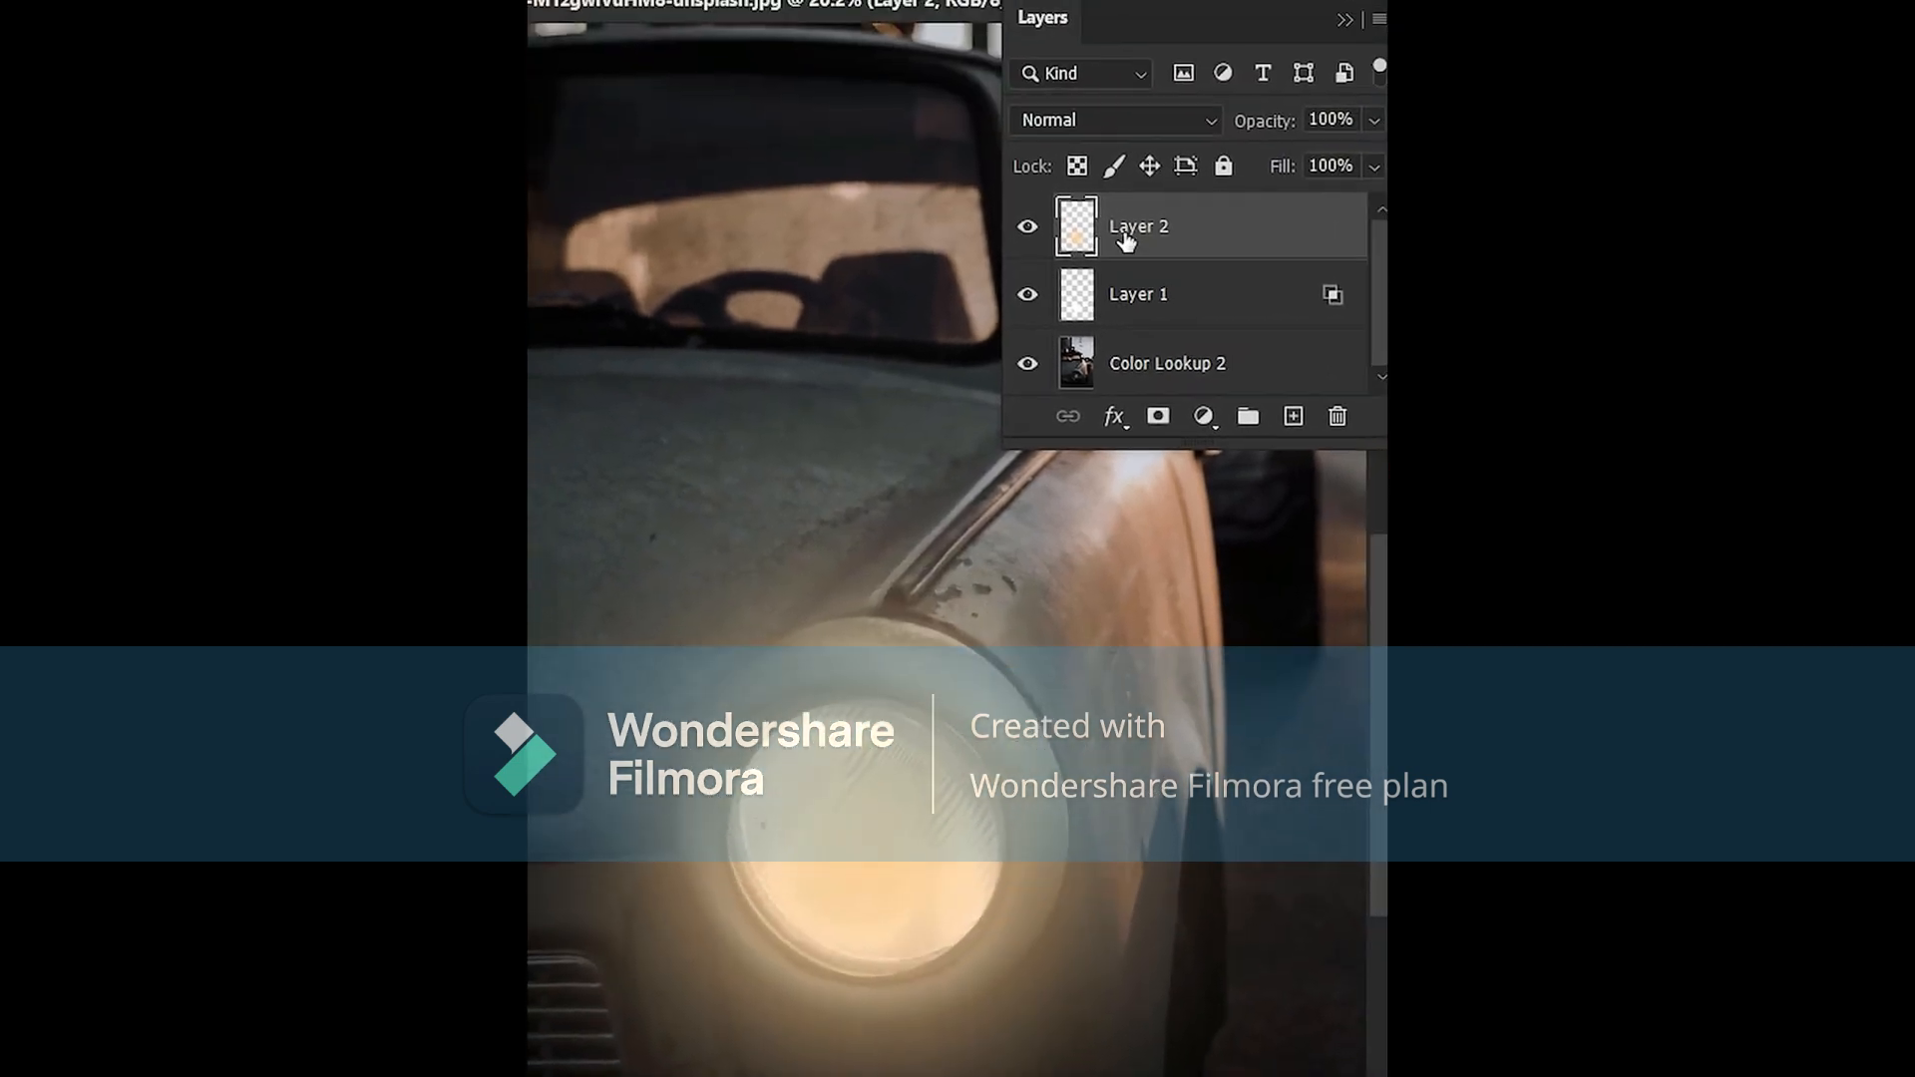
- Change the blending mode of the headlight glow layer, Layer 2
{"action": "left_click", "coordinate": [1118, 119]}
{"action": "left_click", "coordinate": [1137, 427]}
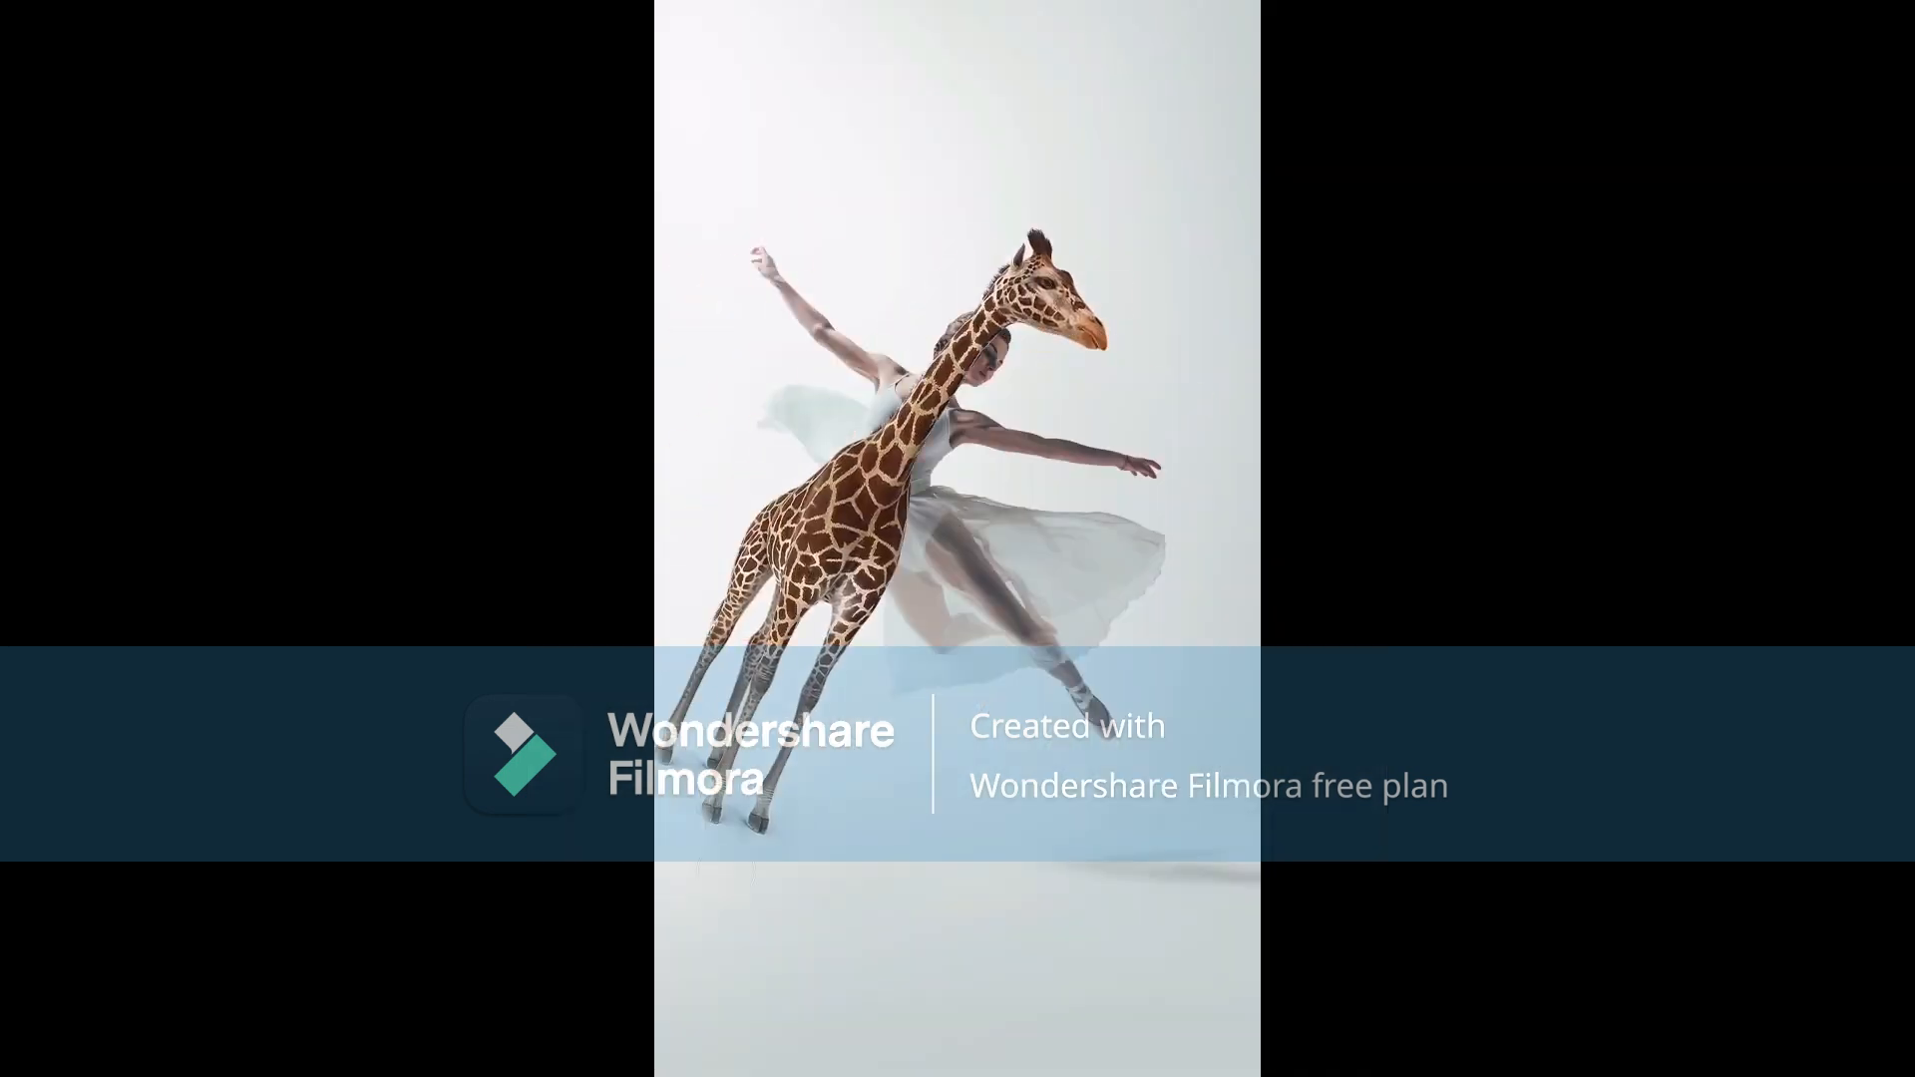
{"action": "mouse_move", "coordinate": [698, 798]}
{"action": "left_mouse_down"}
{"action": "mouse_move", "coordinate": [858, 469]}
{"action": "mouse_move", "coordinate": [900, 332]}
{"action": "left_mouse_up"}
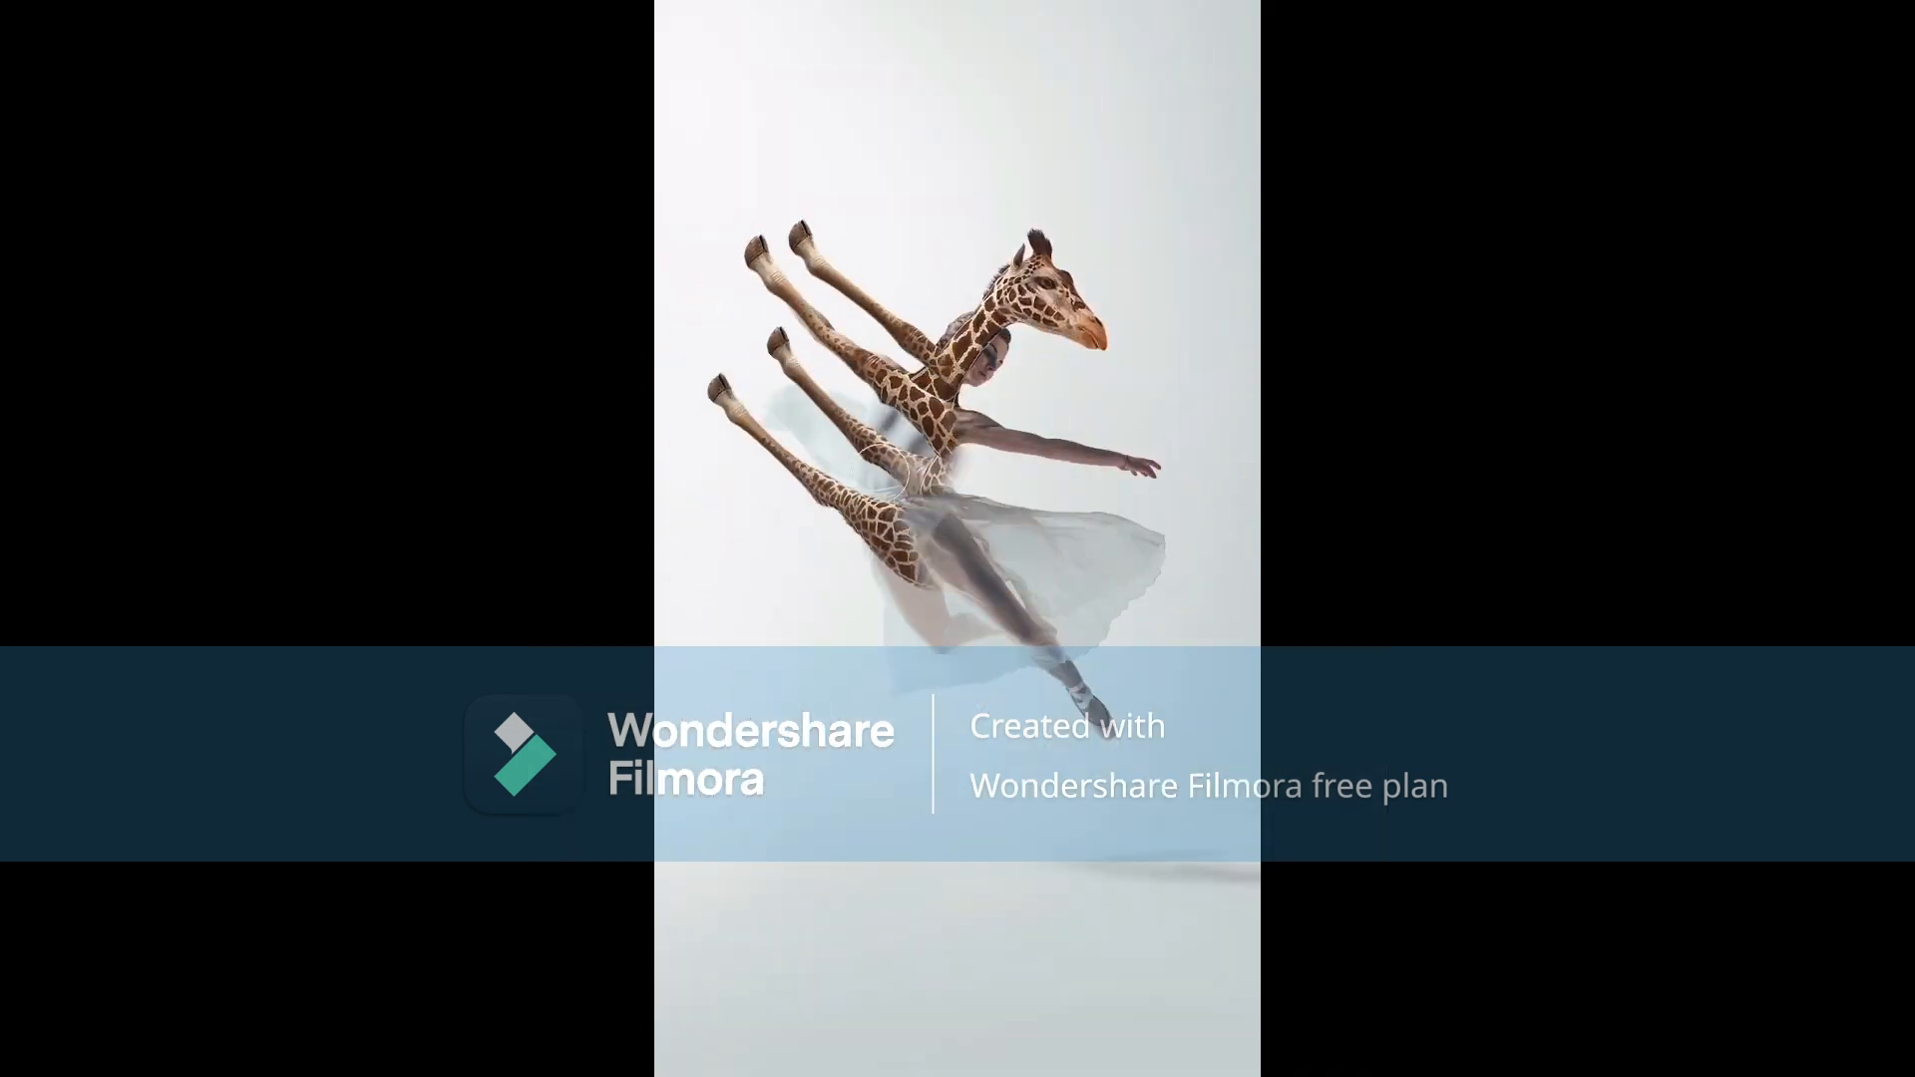
{"action": "left_click_drag", "start_coordinate": [1343, 421], "coordinate": [1164, 426]}
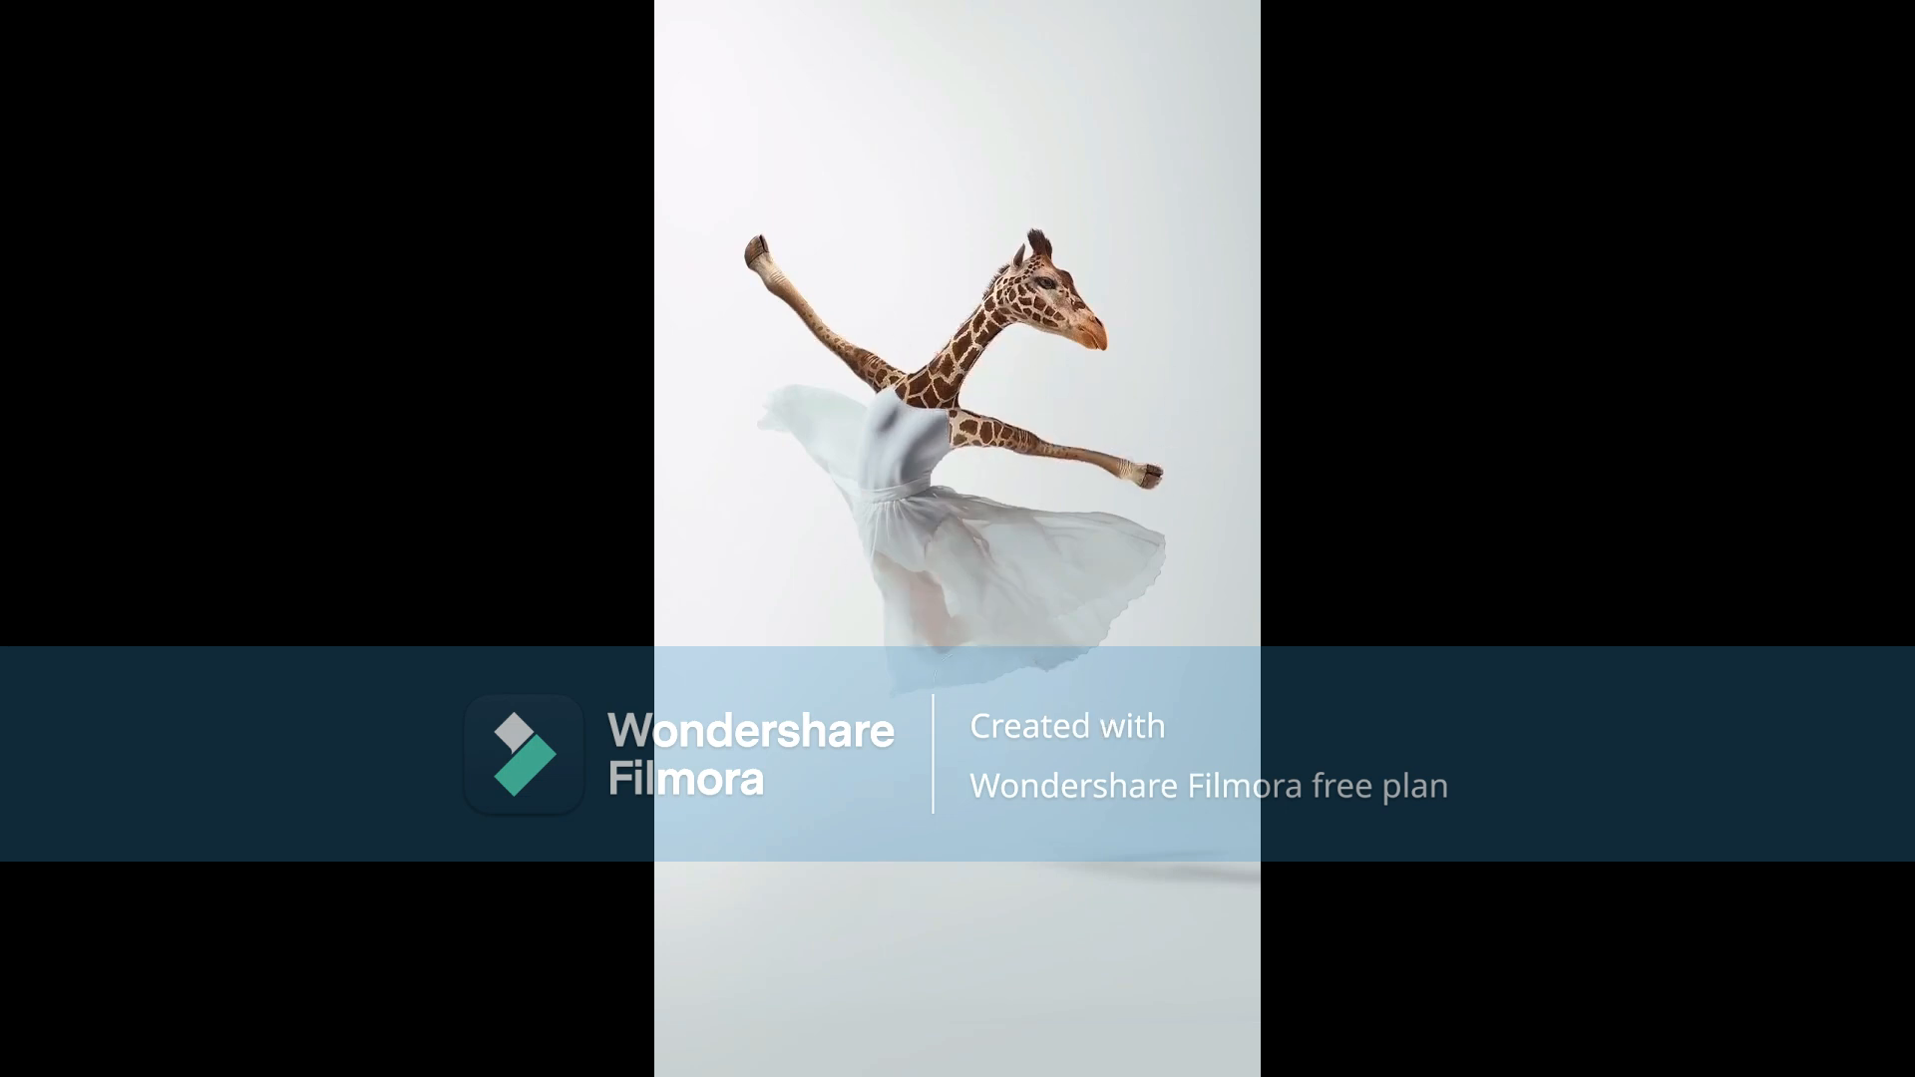
{"action": "left_click_drag", "start_coordinate": [788, 474], "coordinate": [1140, 643]}
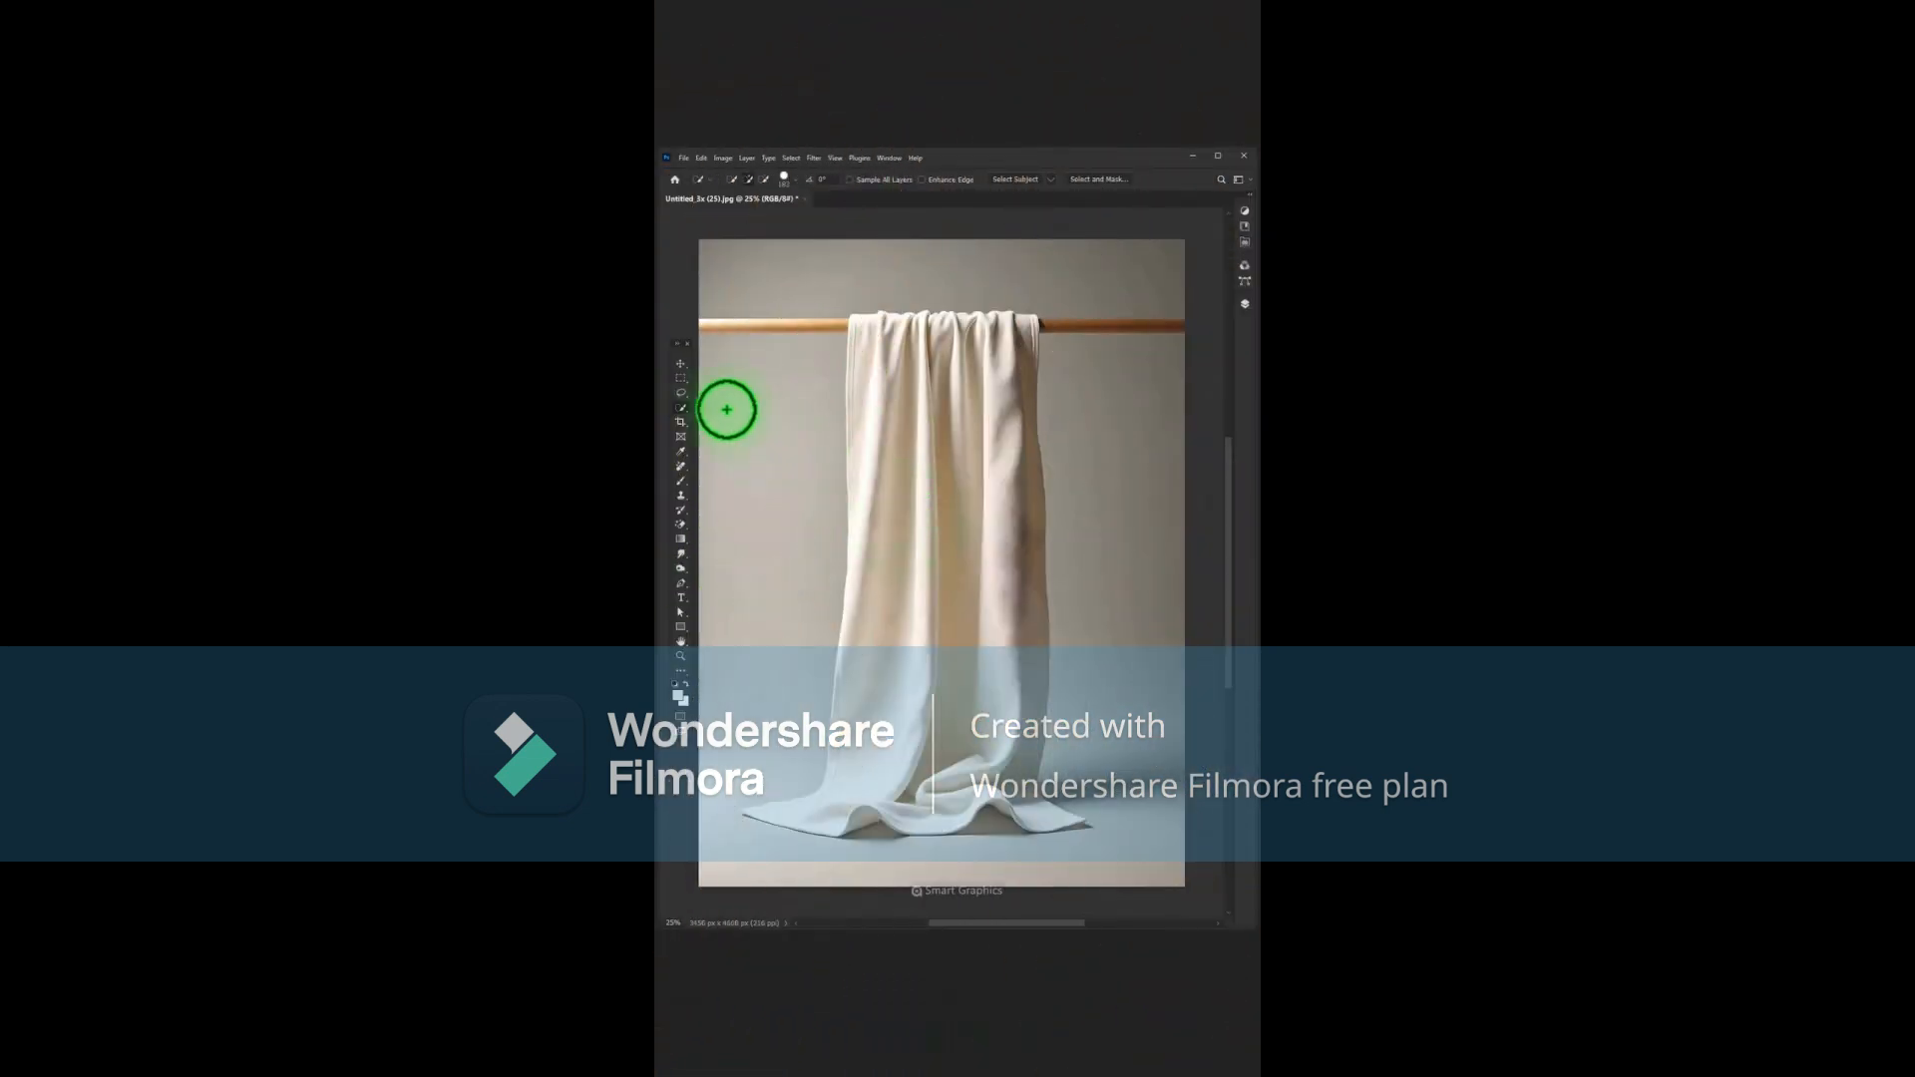
- Copy the hanging cloth onto its own layer with a quick selection and convert that layer to a smart object
{"action": "mouse_move", "coordinate": [877, 398]}
{"action": "left_mouse_down"}
{"action": "mouse_move", "coordinate": [938, 393]}
{"action": "mouse_move", "coordinate": [1001, 676]}
{"action": "left_mouse_up"}
{"action": "left_click", "coordinate": [1245, 303]}
{"action": "key", "text": "ctrl+j"}
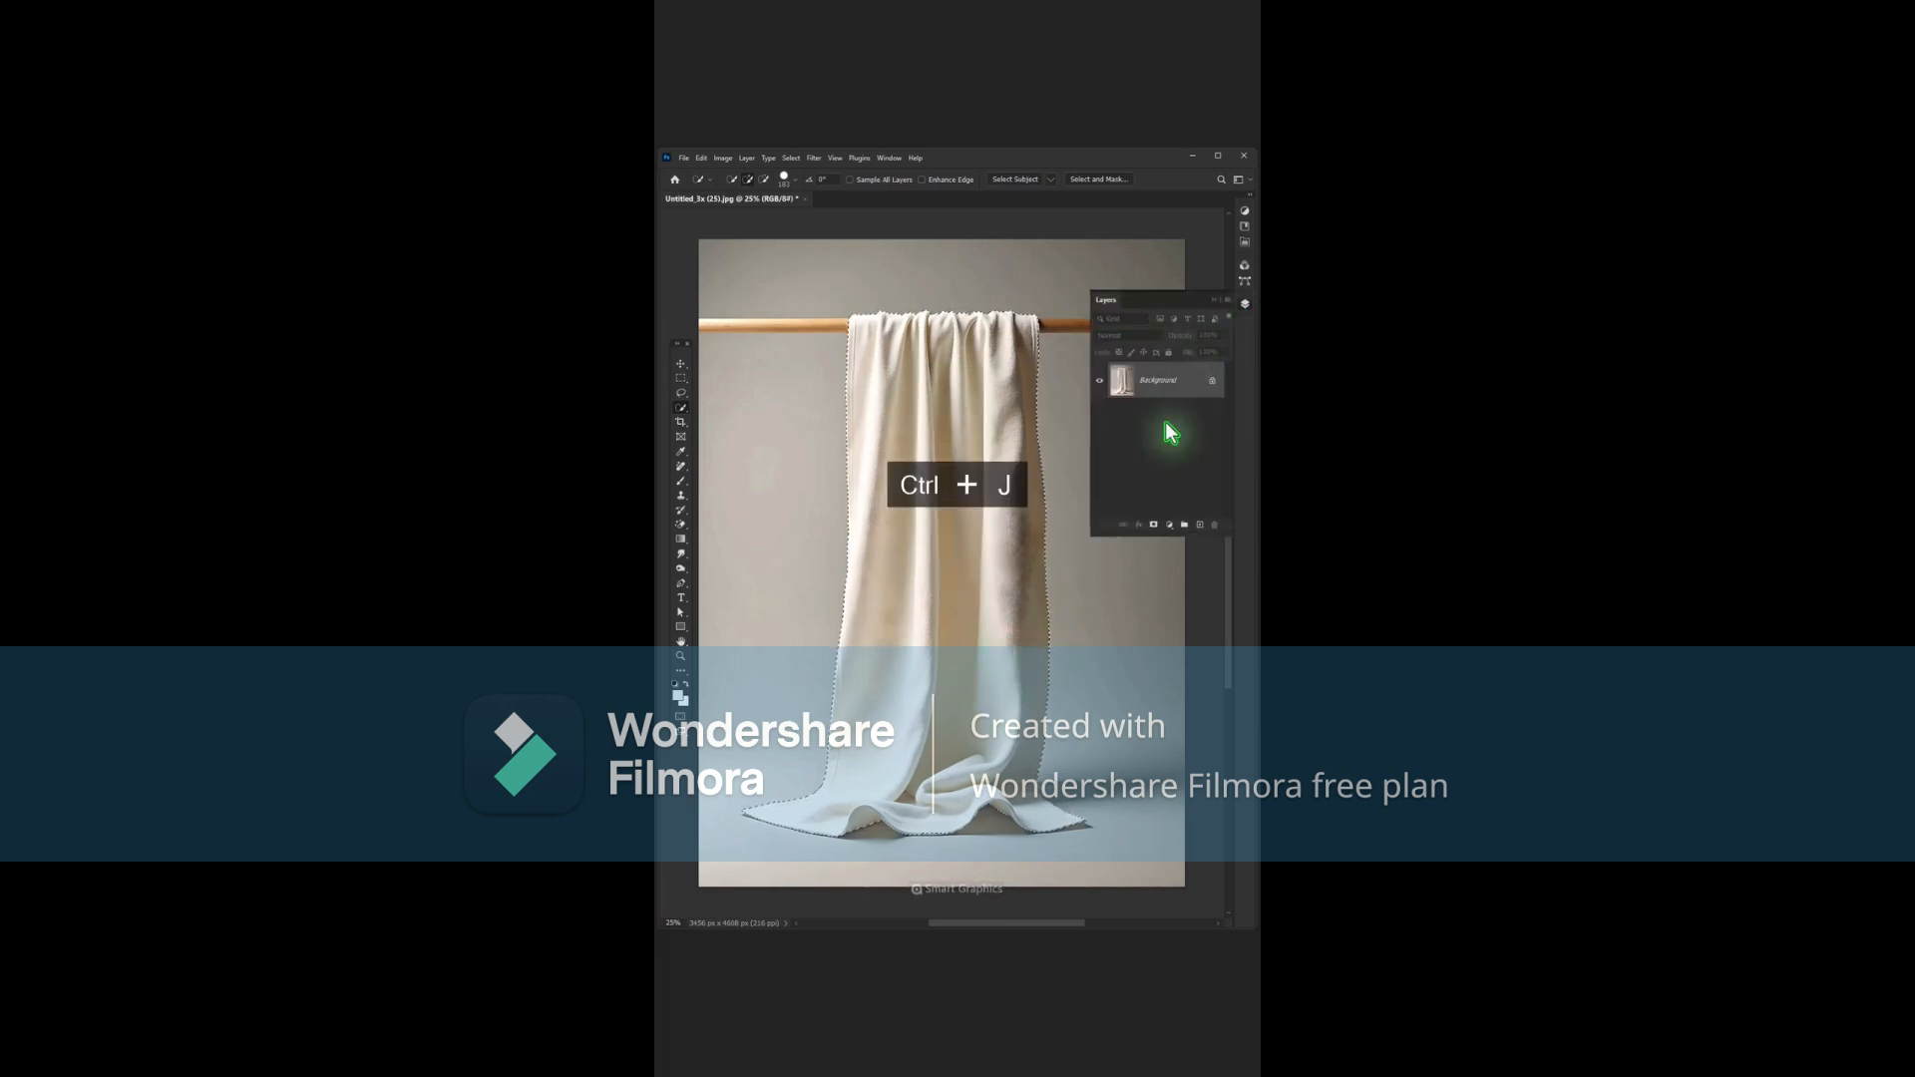
{"action": "right_click", "coordinate": [1145, 383]}
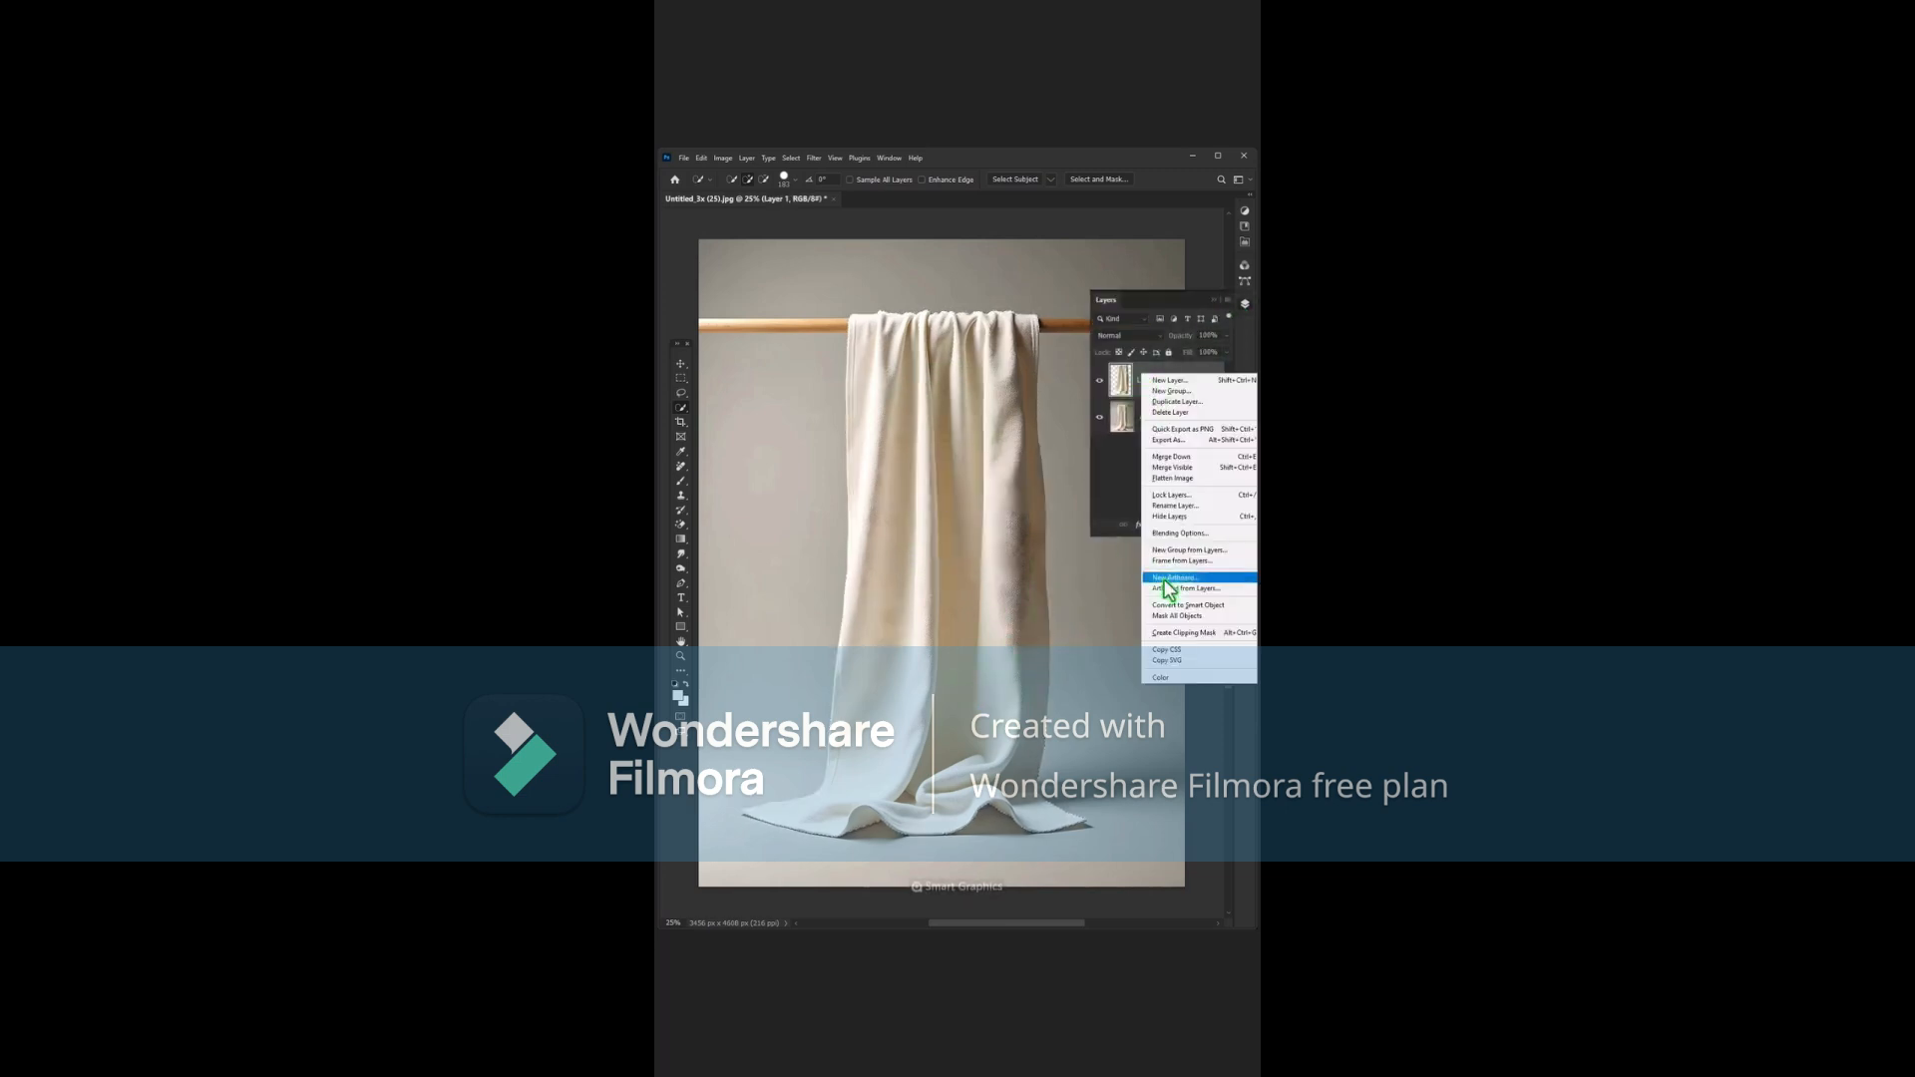
{"action": "left_click", "coordinate": [1166, 604]}
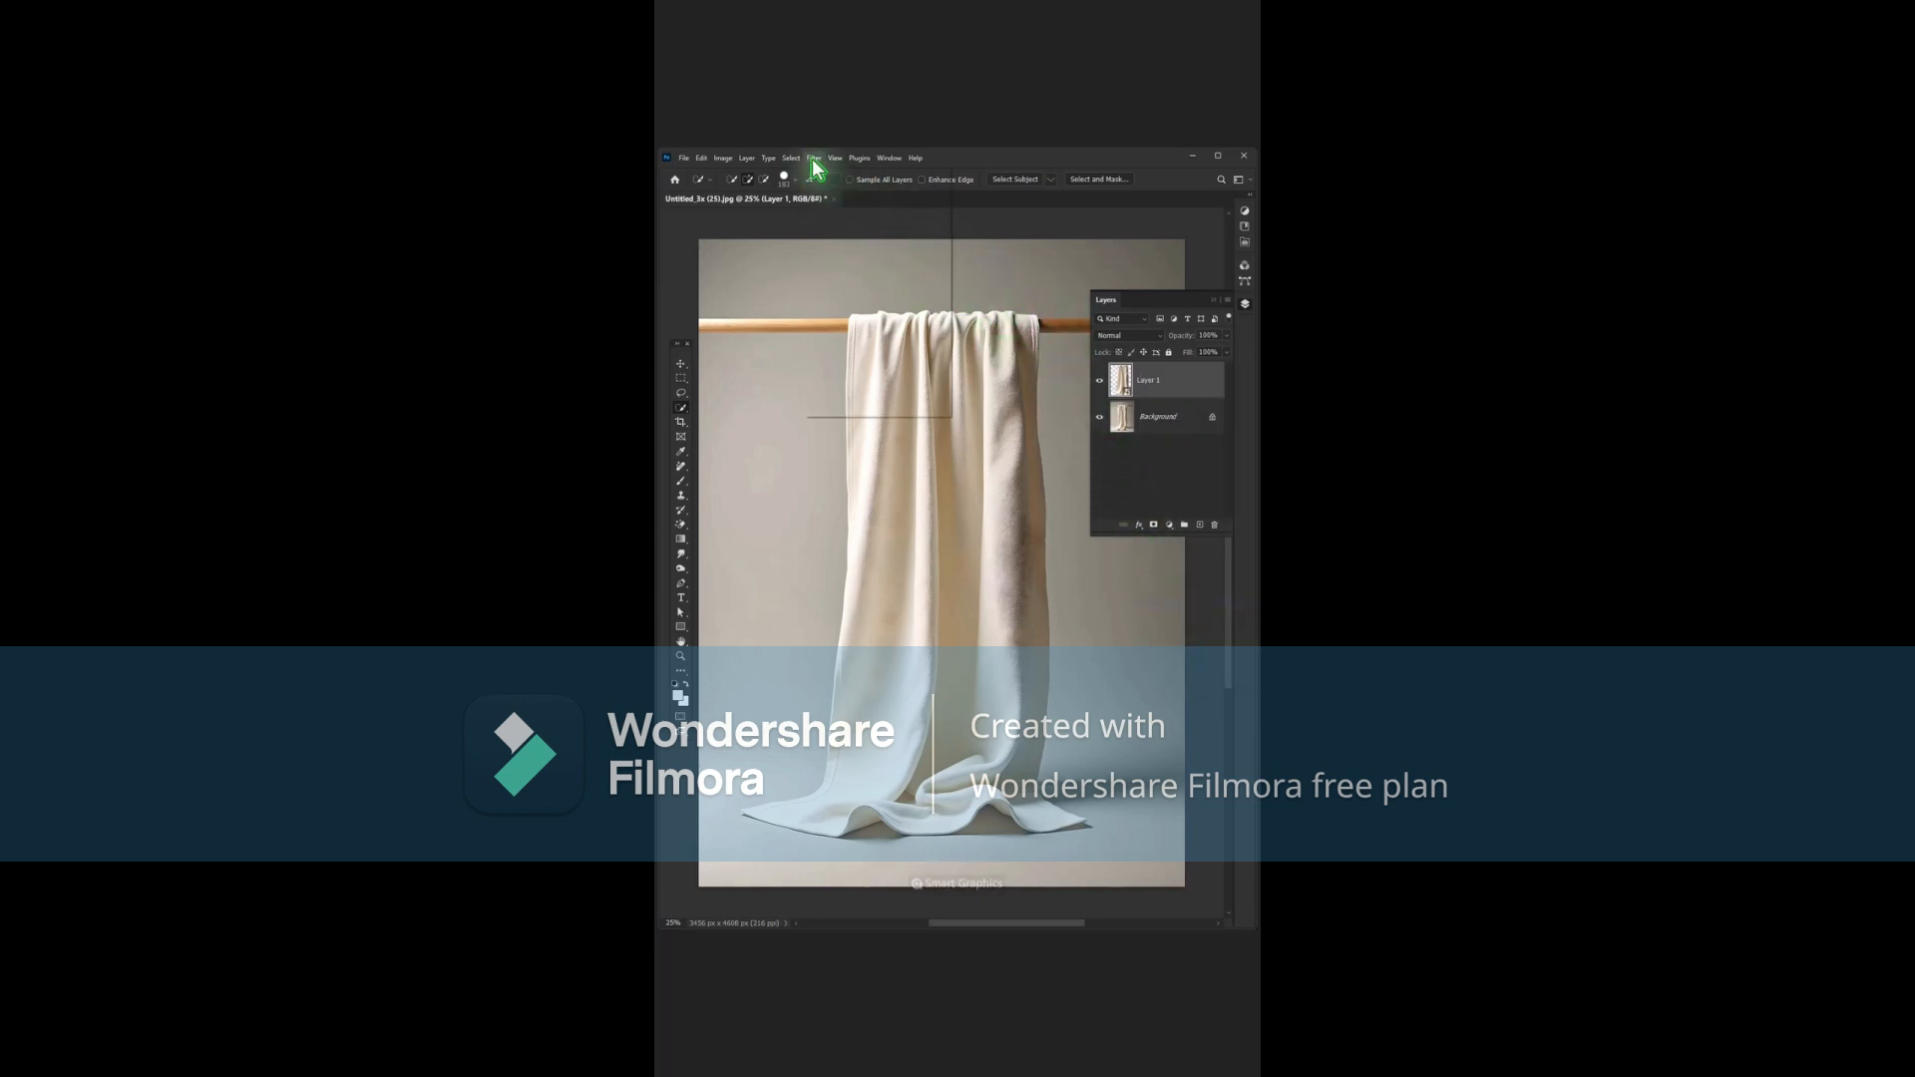
- Apply a Gaussian Blur to the cloth smart object, Layer 1
{"action": "left_click", "coordinate": [814, 158]}
{"action": "mouse_move", "coordinate": [825, 317]}
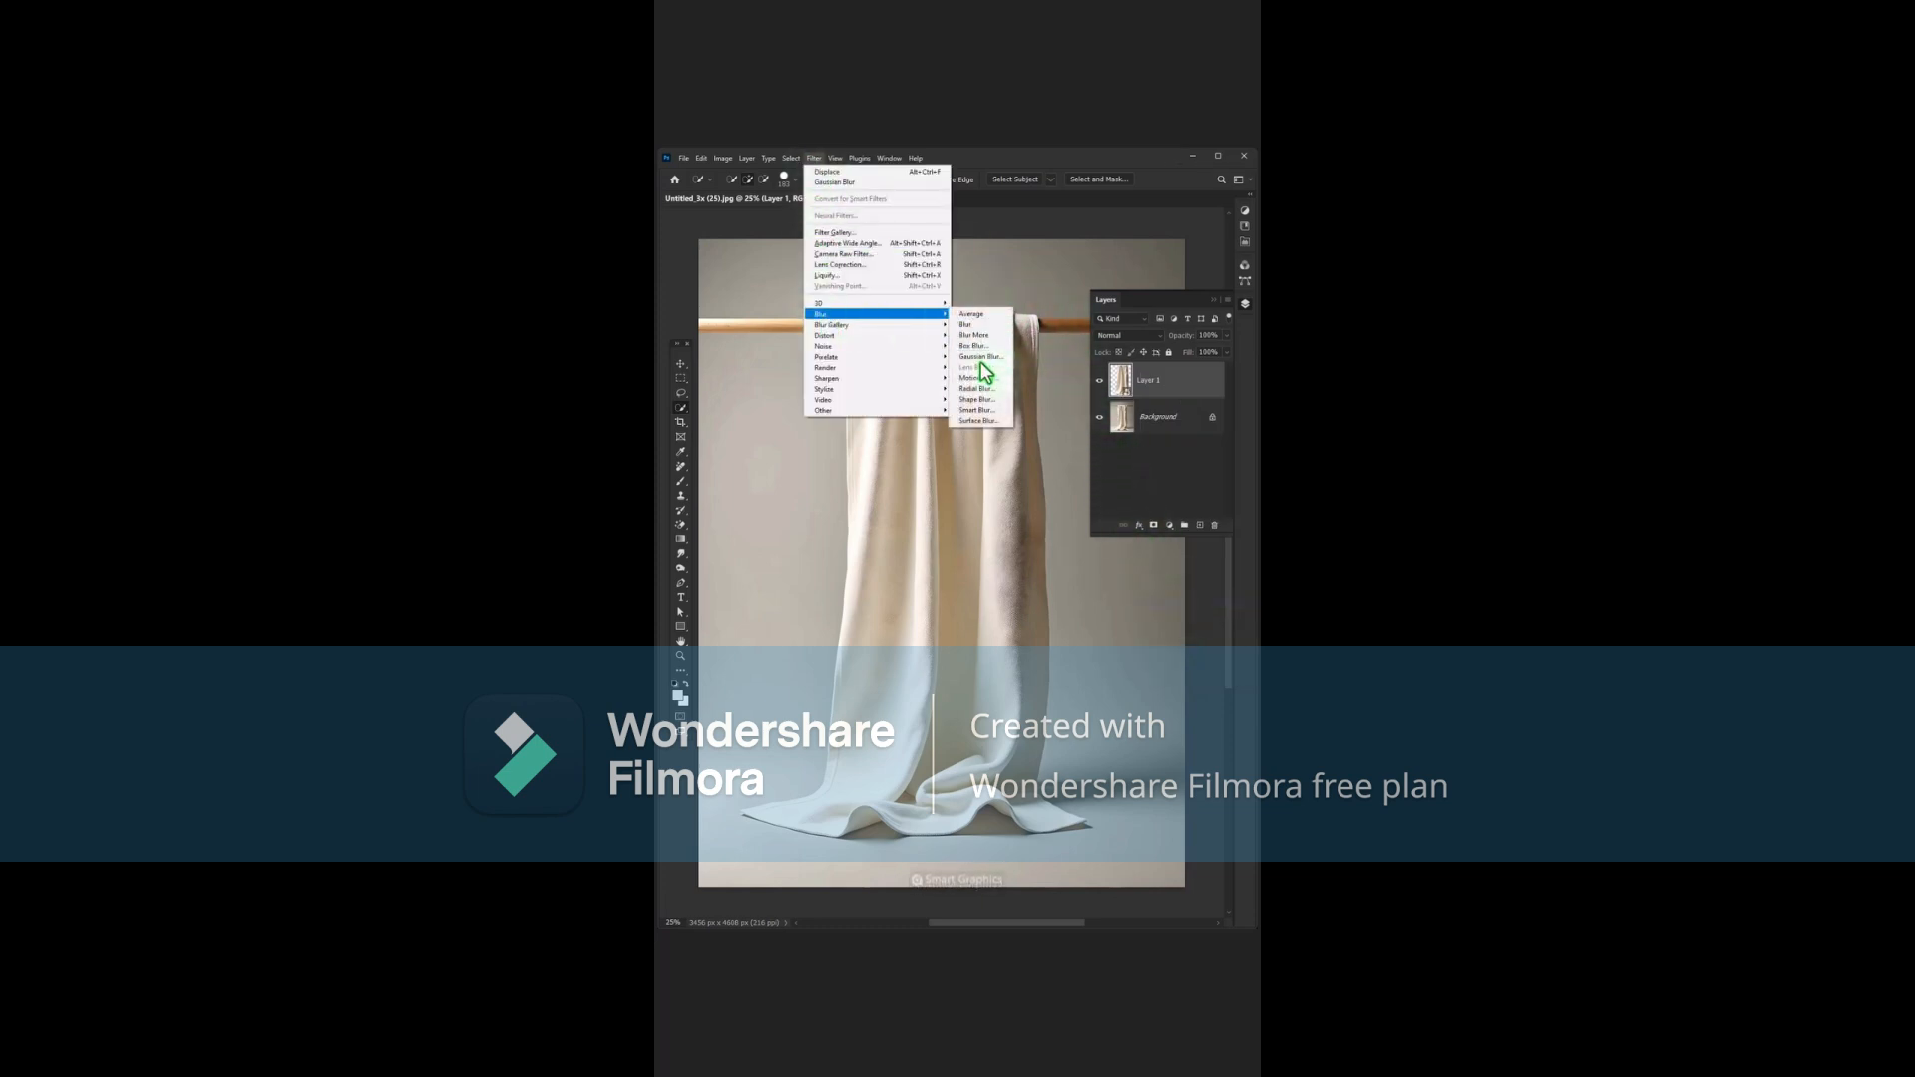
{"action": "left_click", "coordinate": [981, 359]}
{"action": "left_click", "coordinate": [896, 367]}
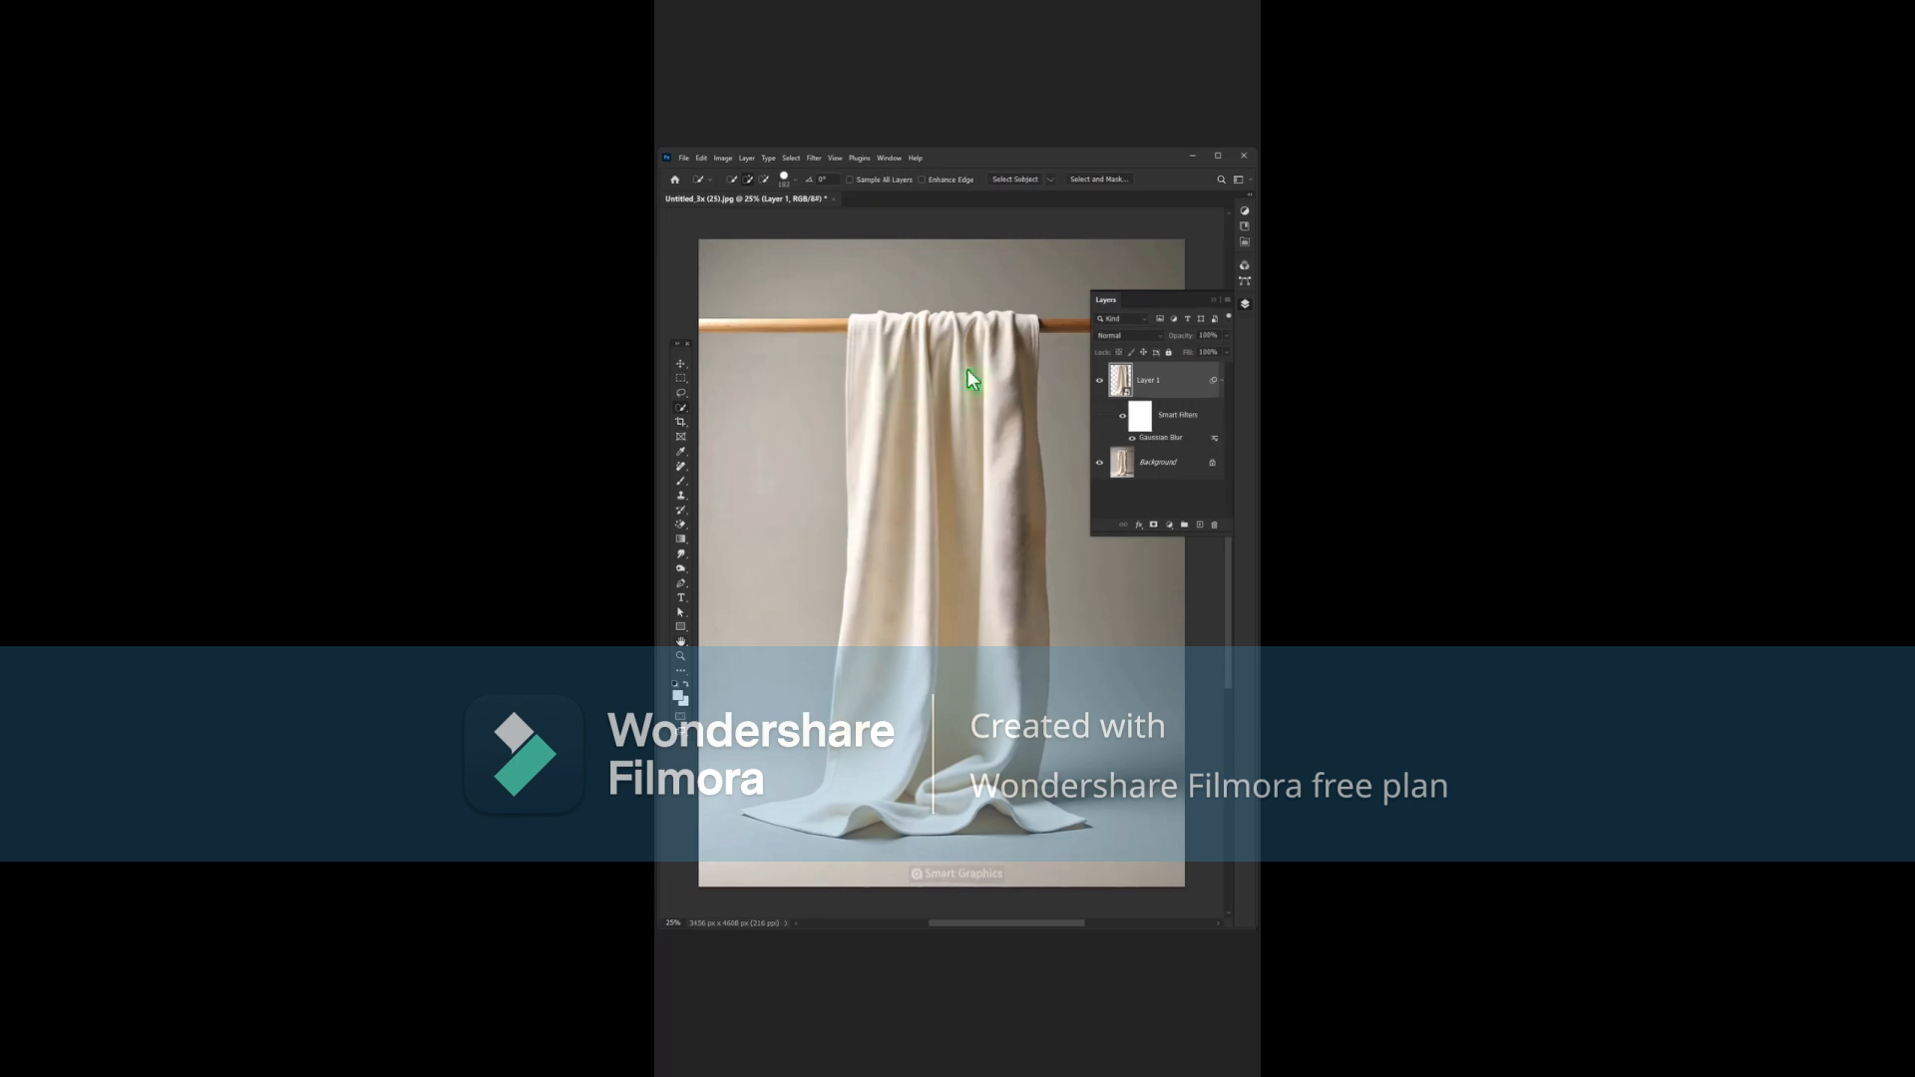
- Save the document as a PSD file named Placement
{"action": "left_click", "coordinate": [683, 158]}
{"action": "left_click", "coordinate": [709, 289]}
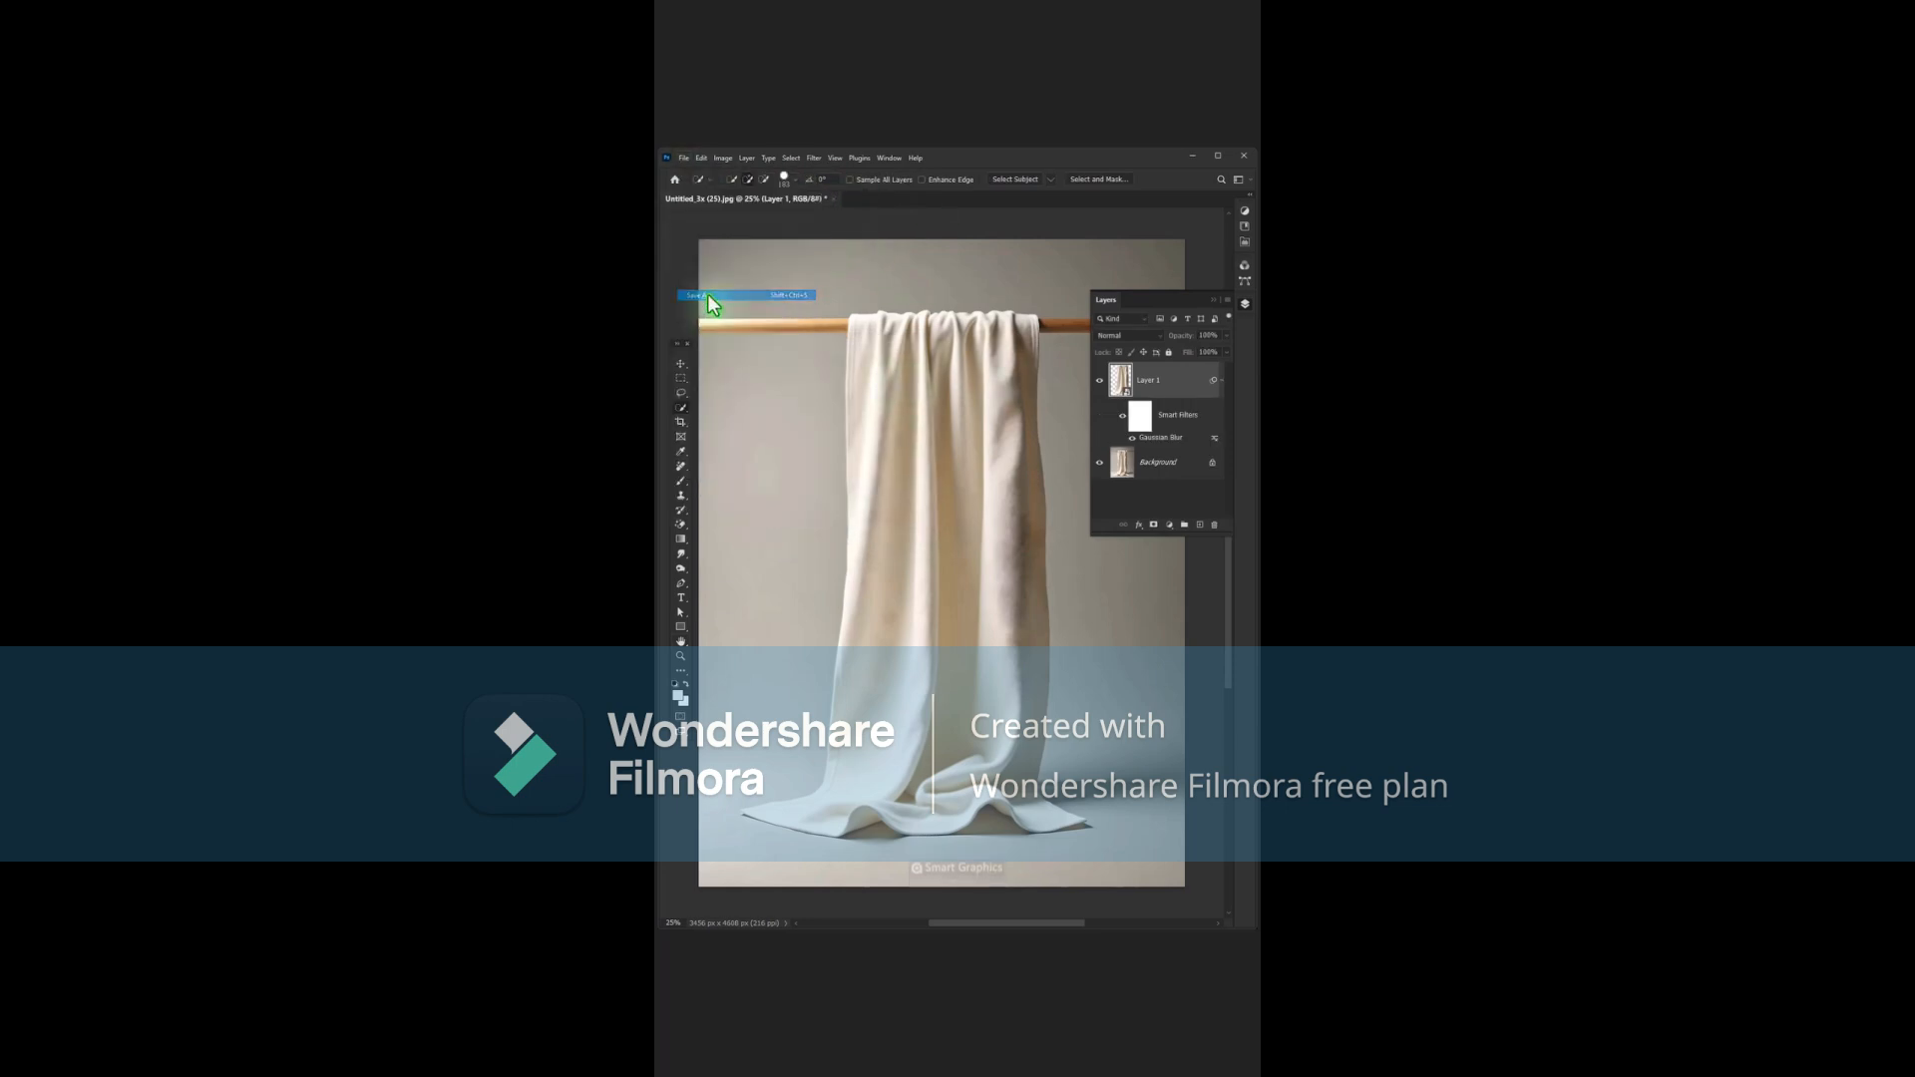
{"action": "type", "text": "Placement"}
{"action": "left_click", "coordinate": [1222, 666]}
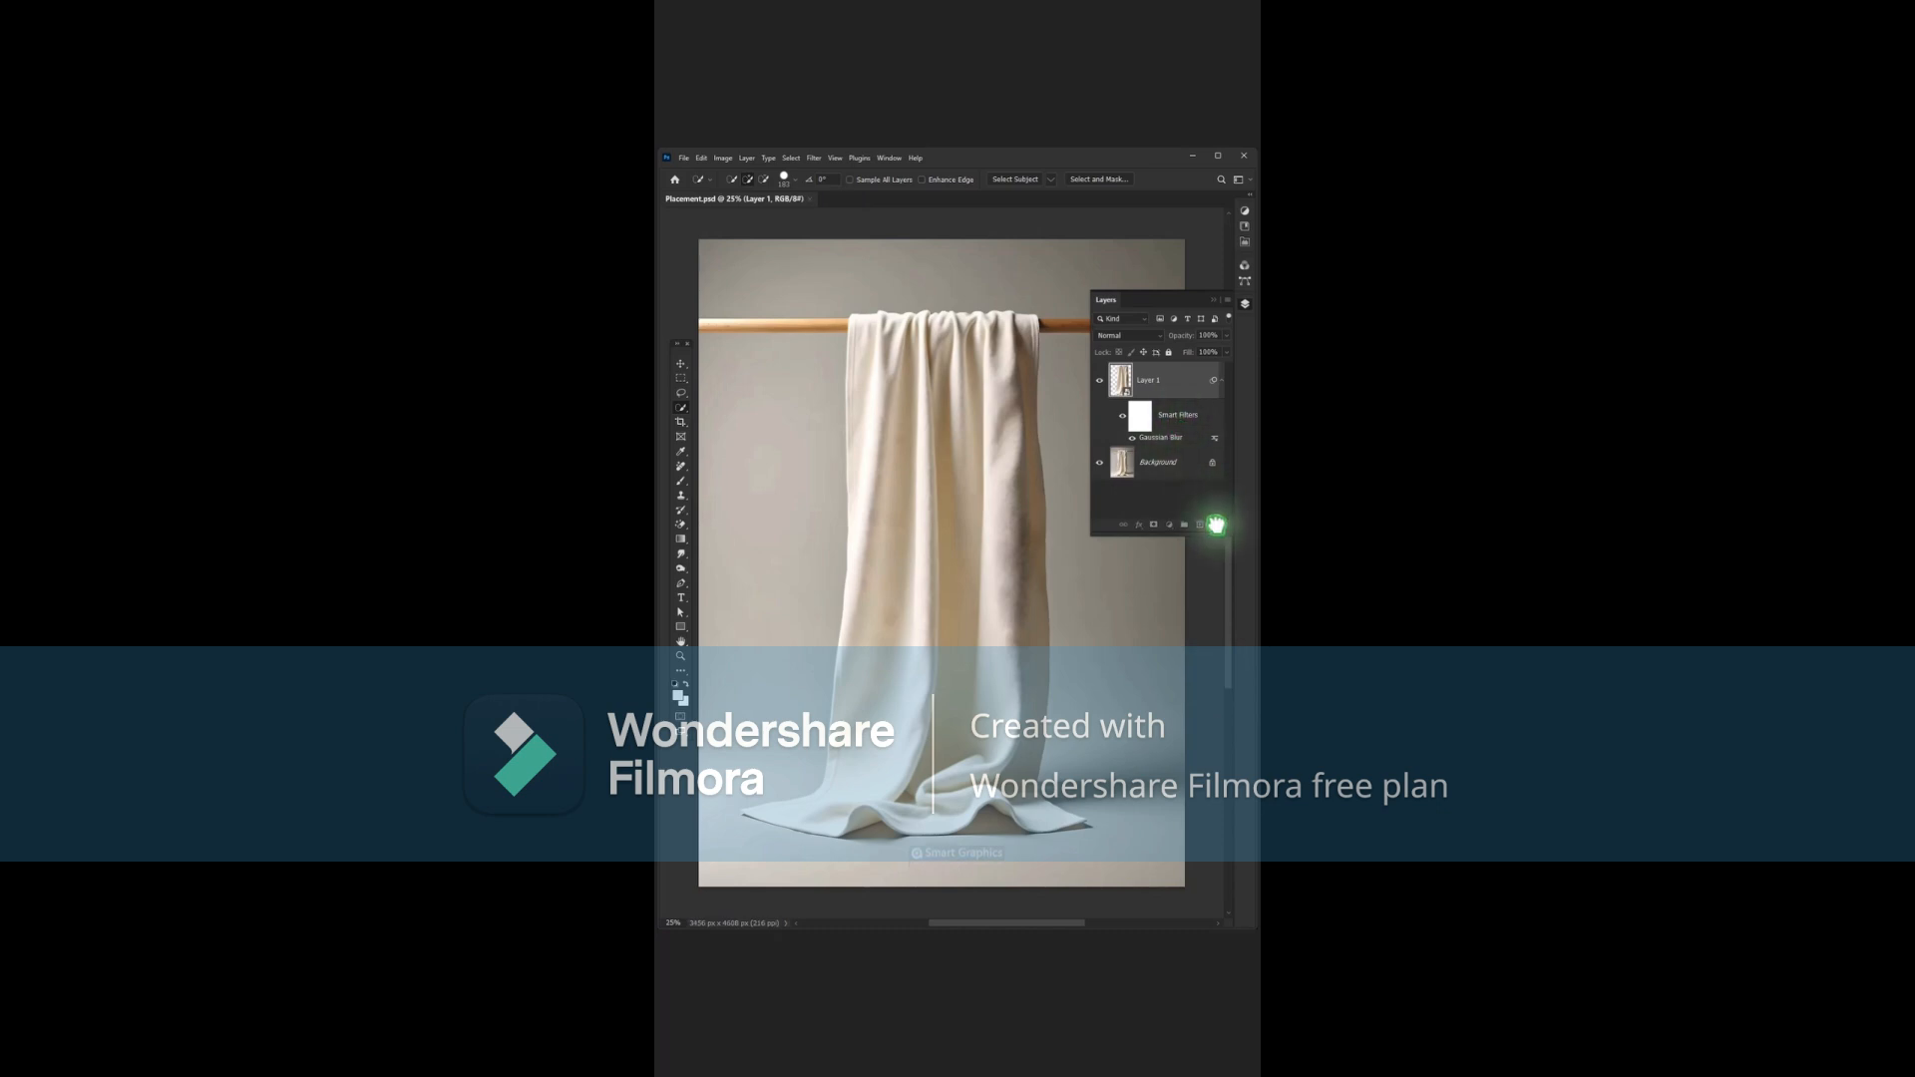
- Scale the blue daisy texture to cover the whole cloth and clip it to the cloth layer
{"action": "left_click_drag", "start_coordinate": [890, 477], "coordinate": [890, 477]}
{"action": "left_click_drag", "start_coordinate": [945, 793], "coordinate": [943, 844]}
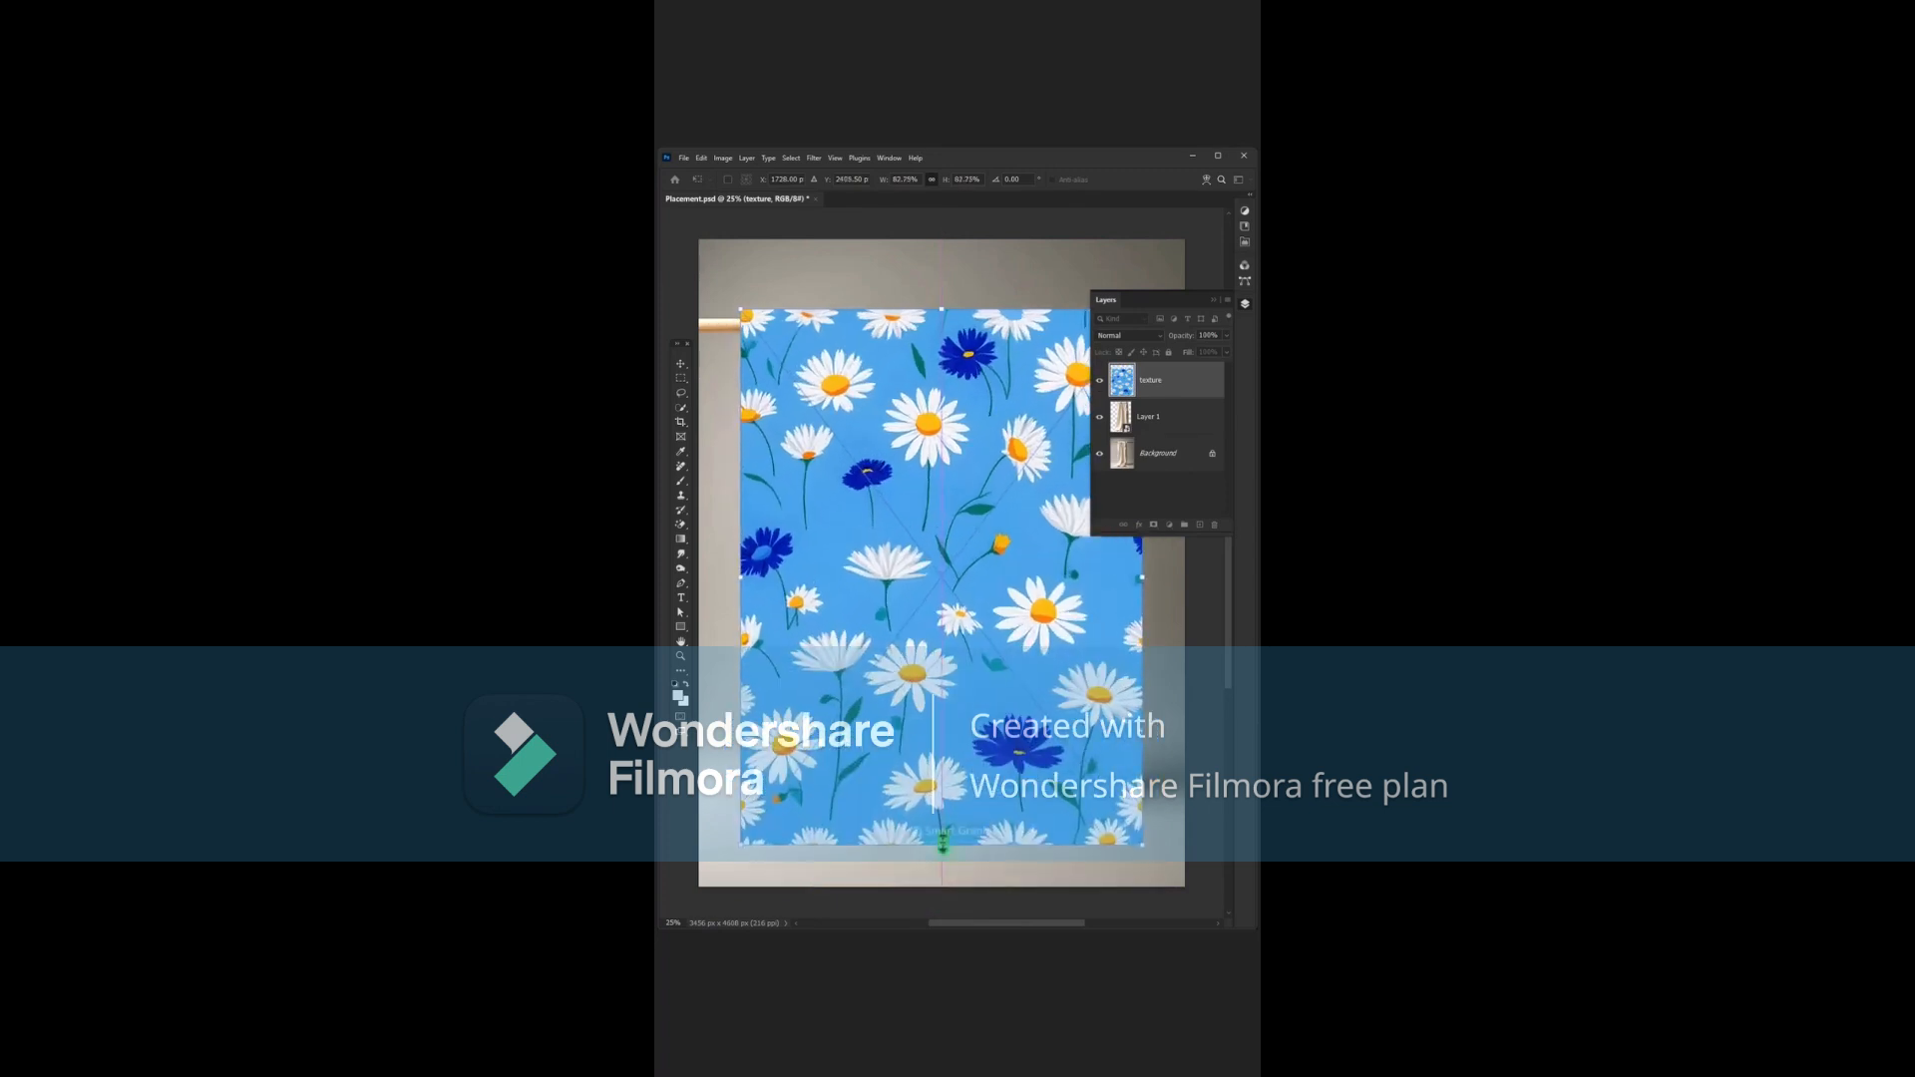
{"action": "left_click", "coordinate": [1147, 394], "text": "alt"}
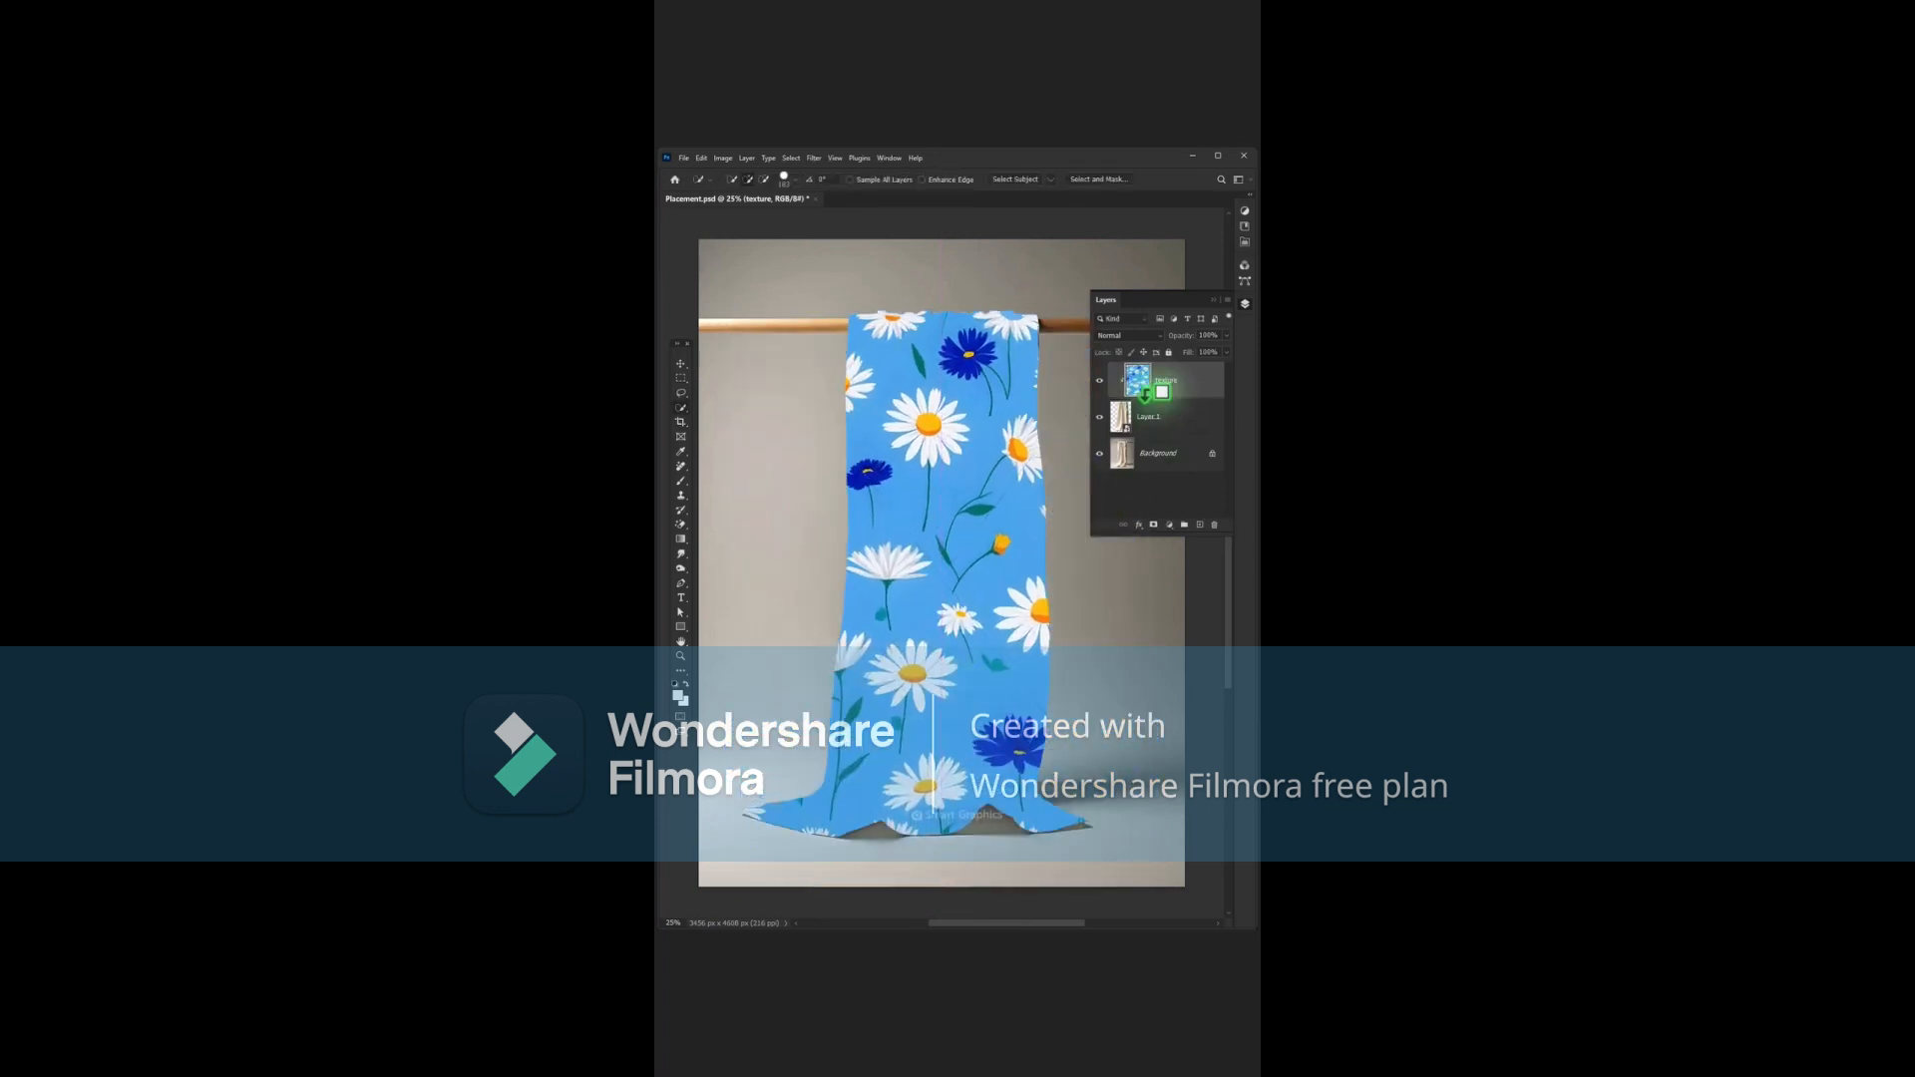
- Distort the texture layer with the Displace filter, using Stretch To Fit, Wrap Around and Placement.psd as the displacement map
{"action": "left_click", "coordinate": [814, 158]}
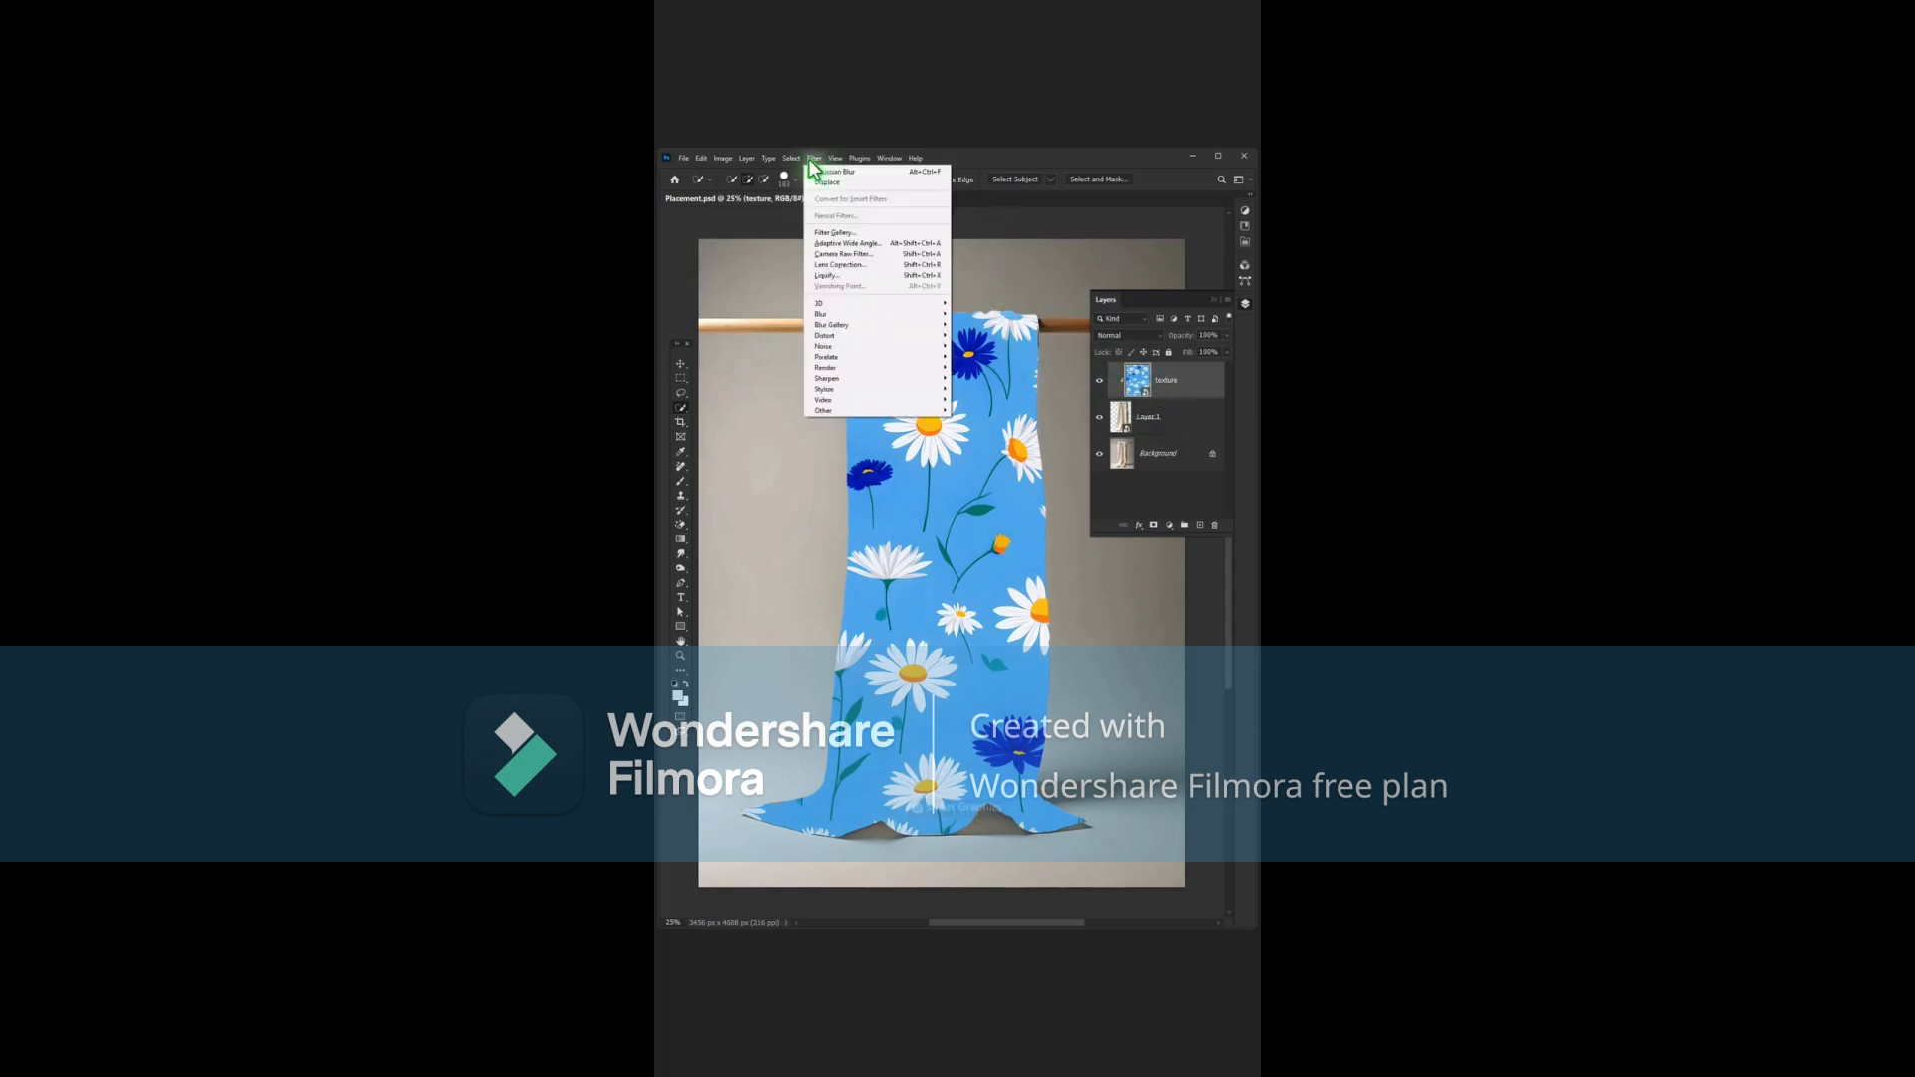
{"action": "mouse_move", "coordinate": [870, 345]}
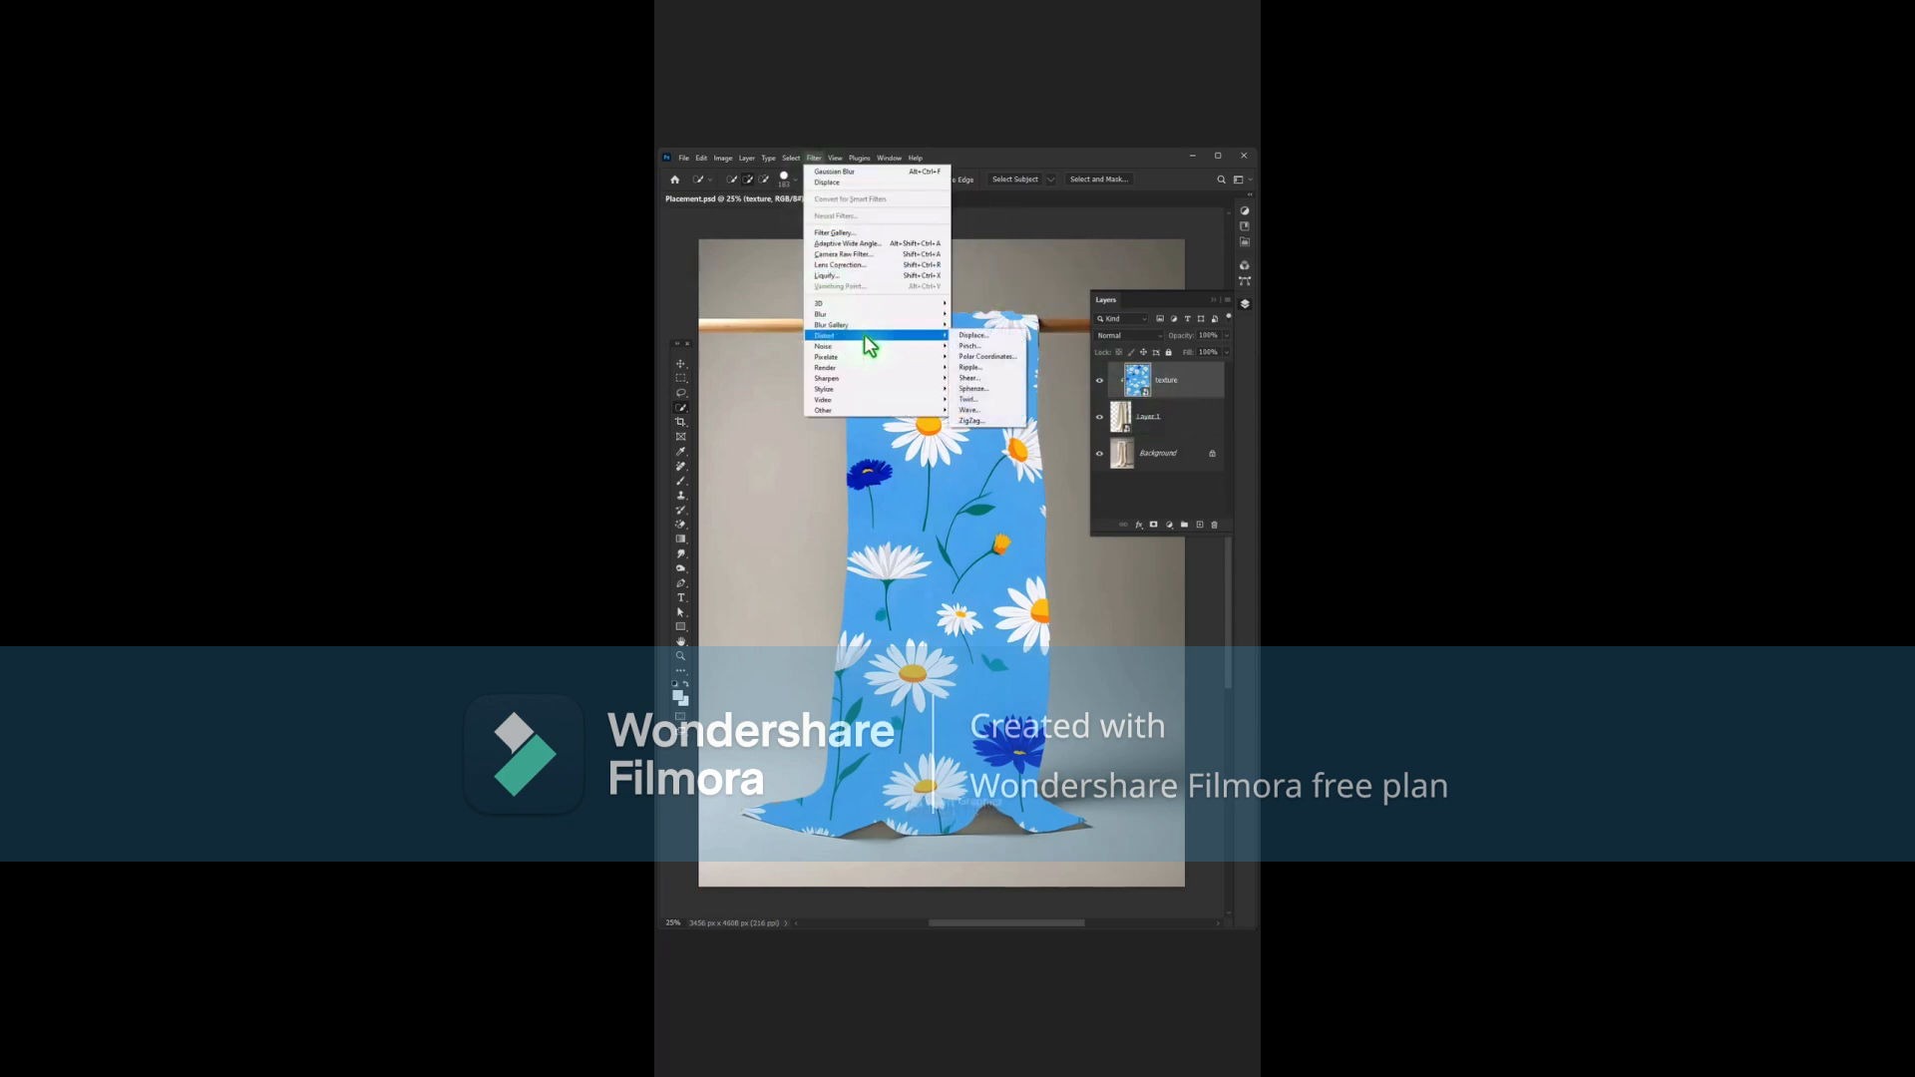
{"action": "left_click", "coordinate": [973, 340]}
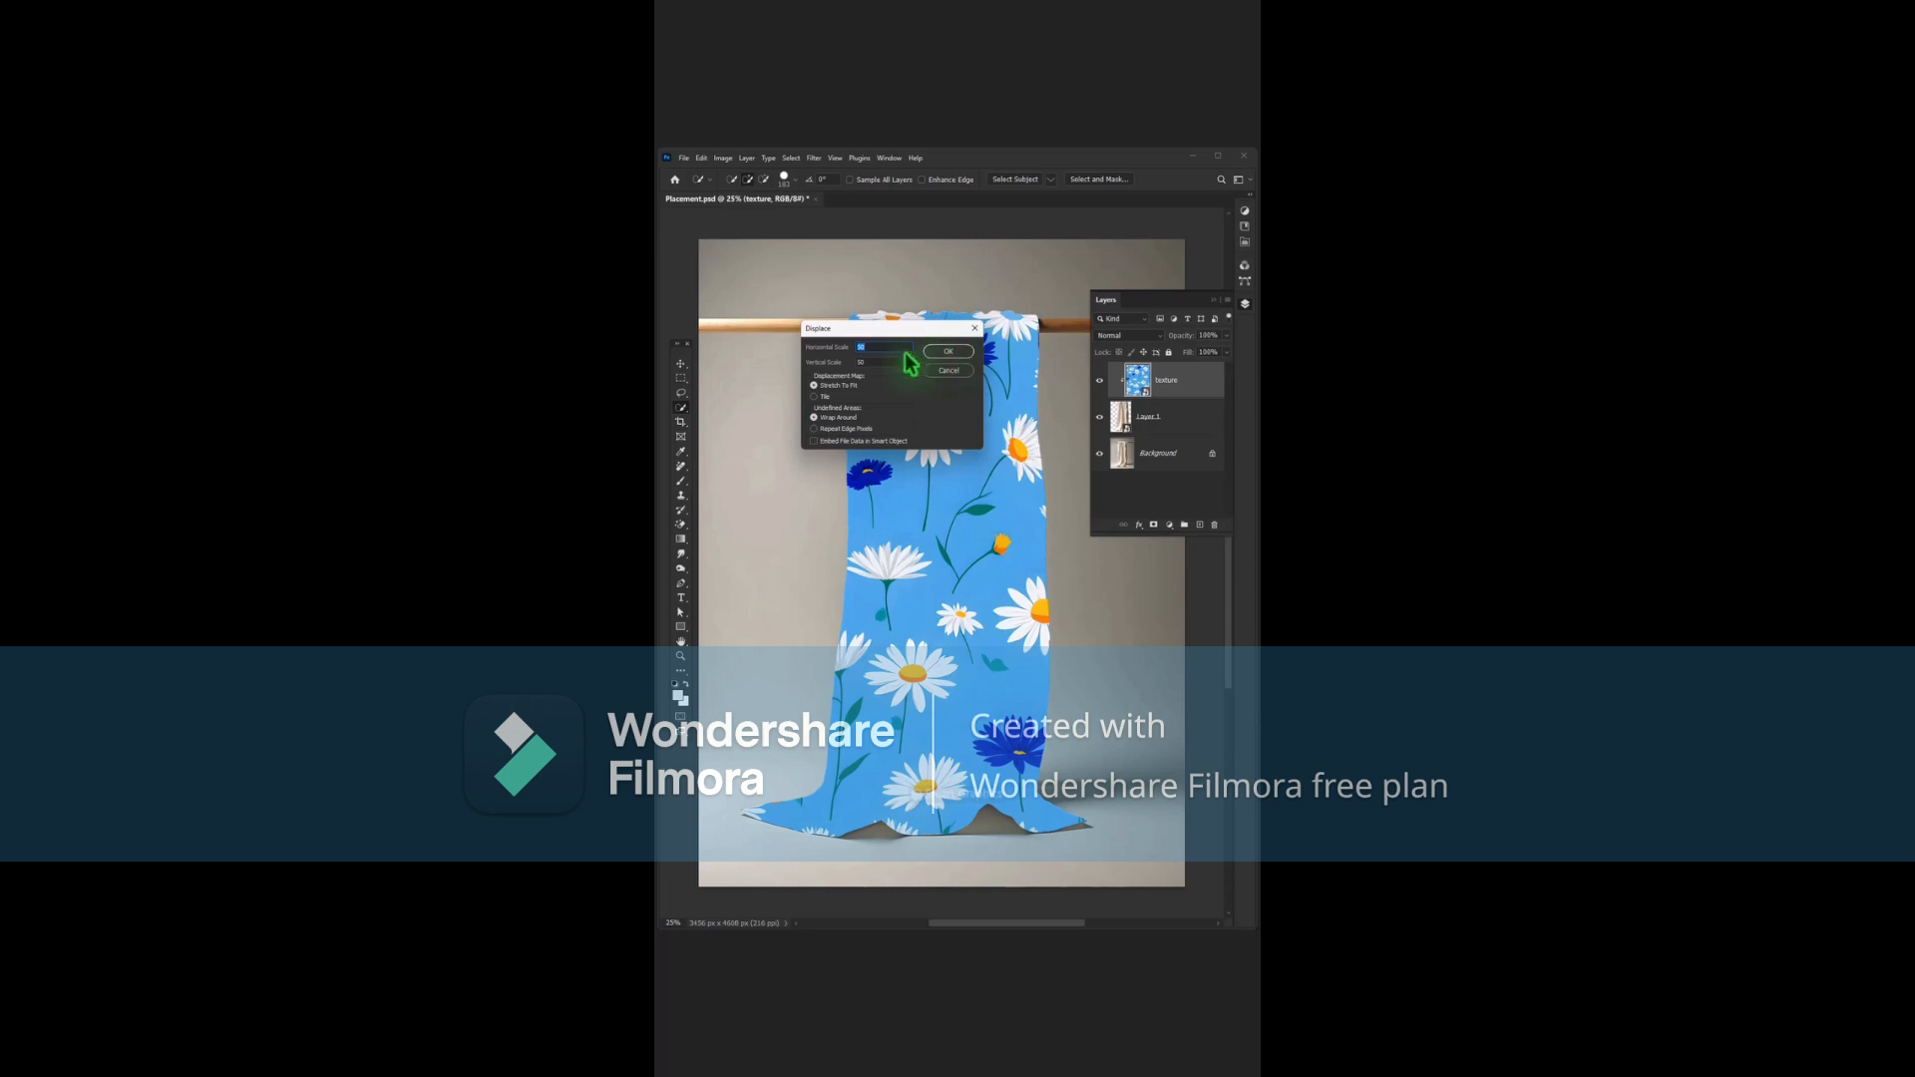
{"action": "left_click", "coordinate": [949, 352]}
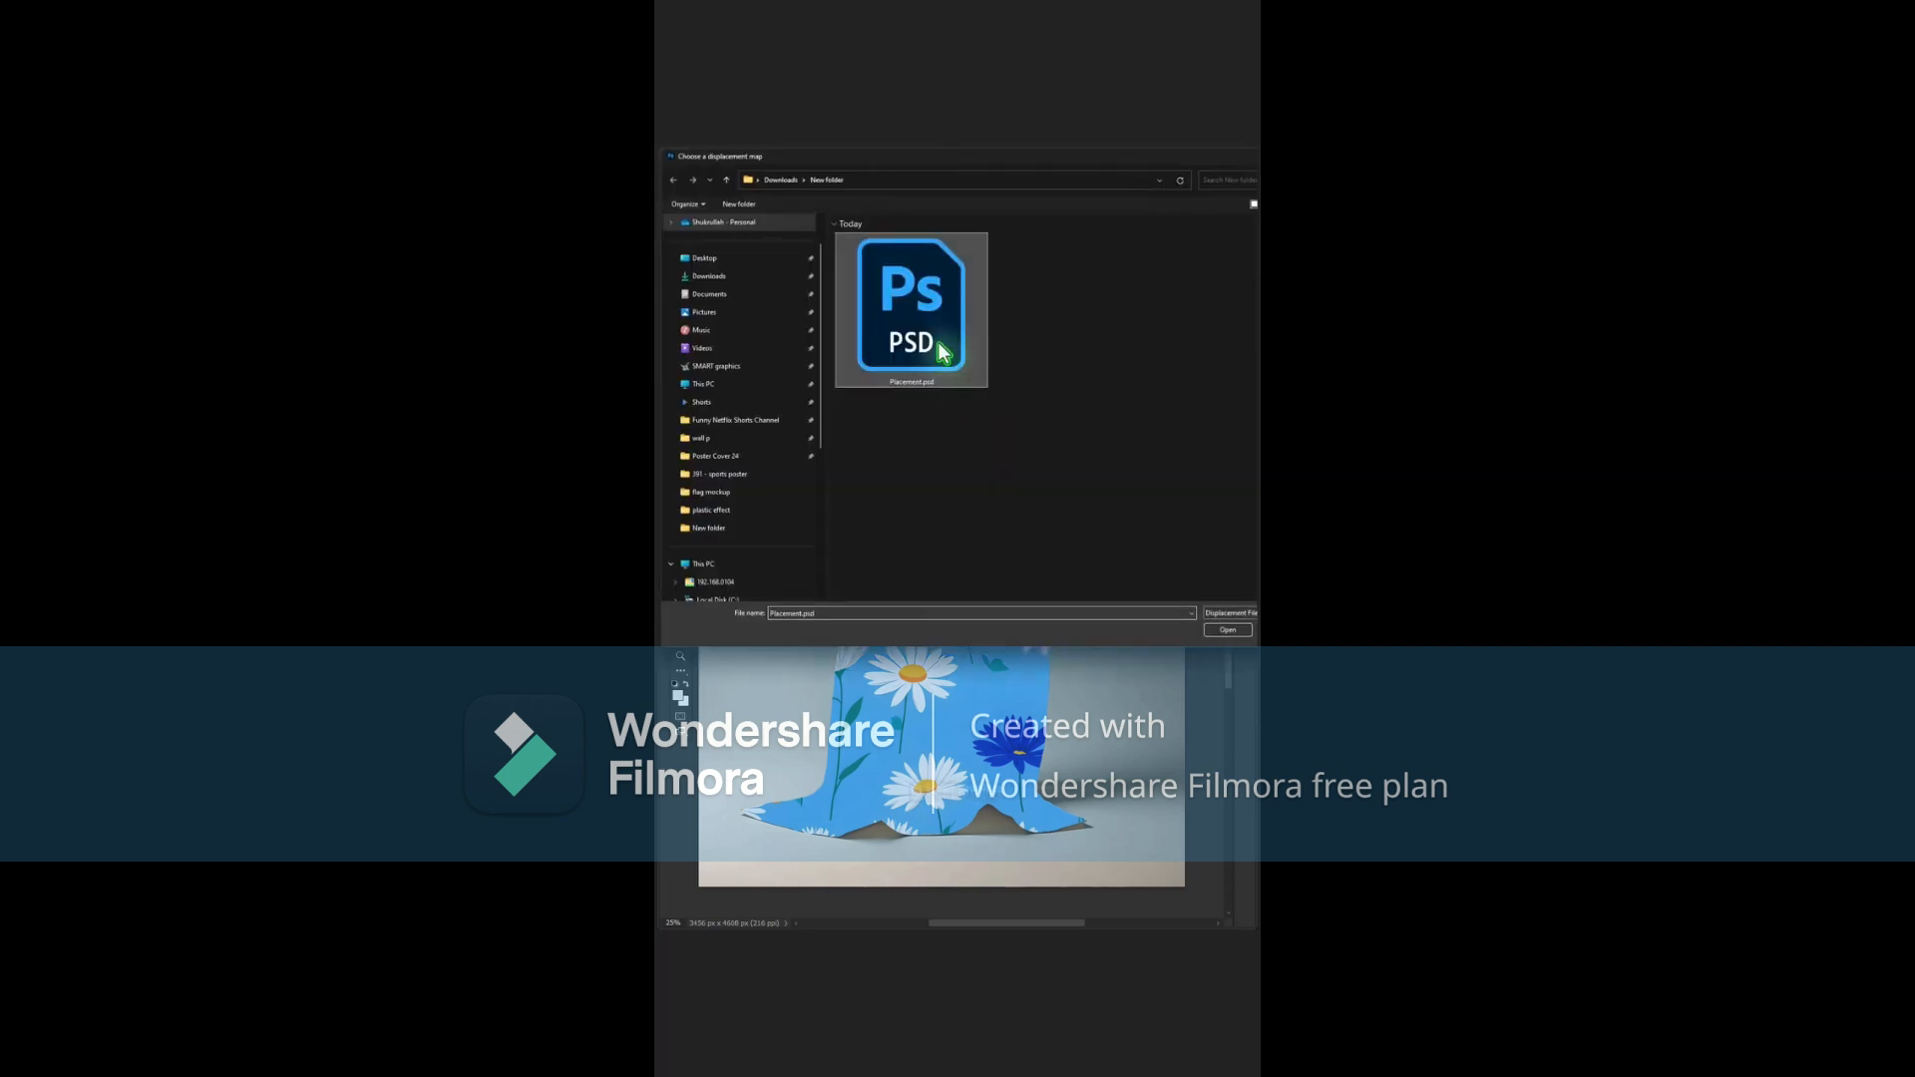
{"action": "left_click", "coordinate": [1228, 630]}
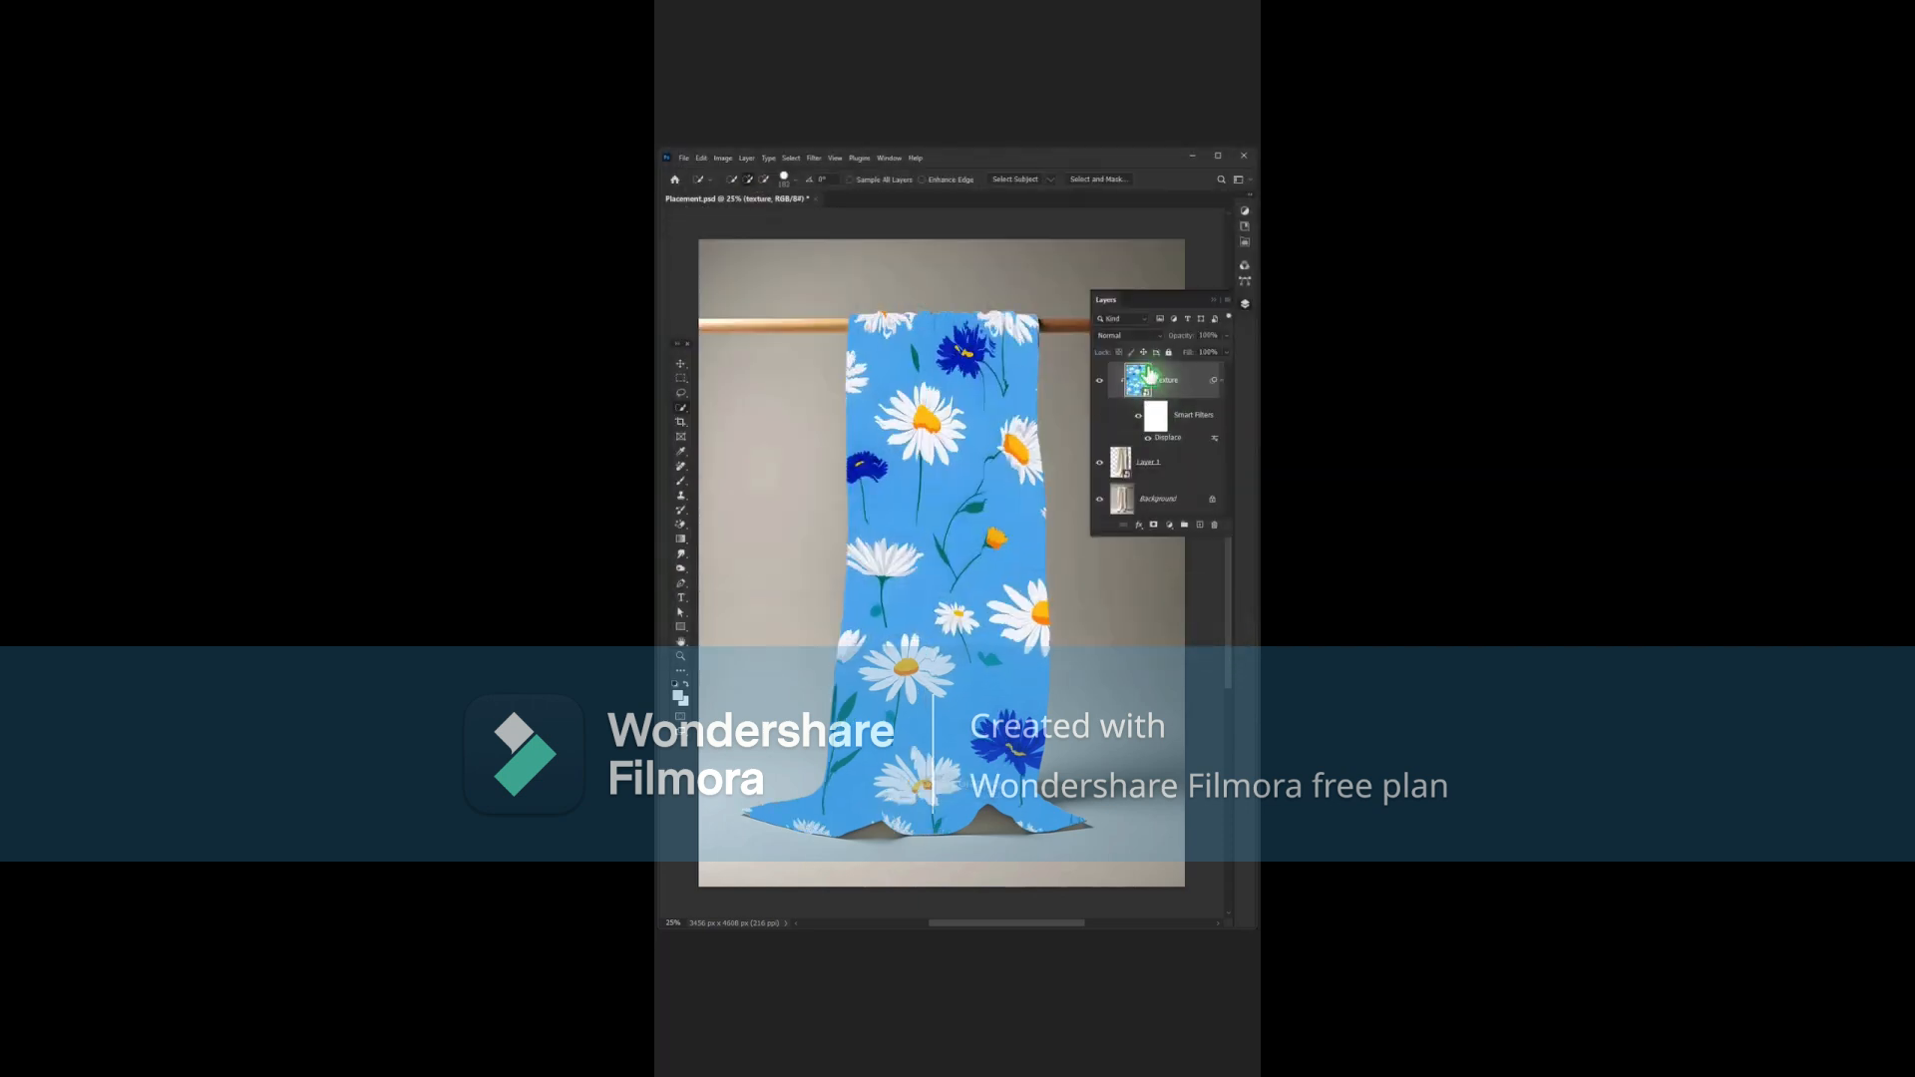
- Set the texture layer's blending mode to Multiply
{"action": "left_click", "coordinate": [1130, 335]}
{"action": "left_click", "coordinate": [1104, 387]}
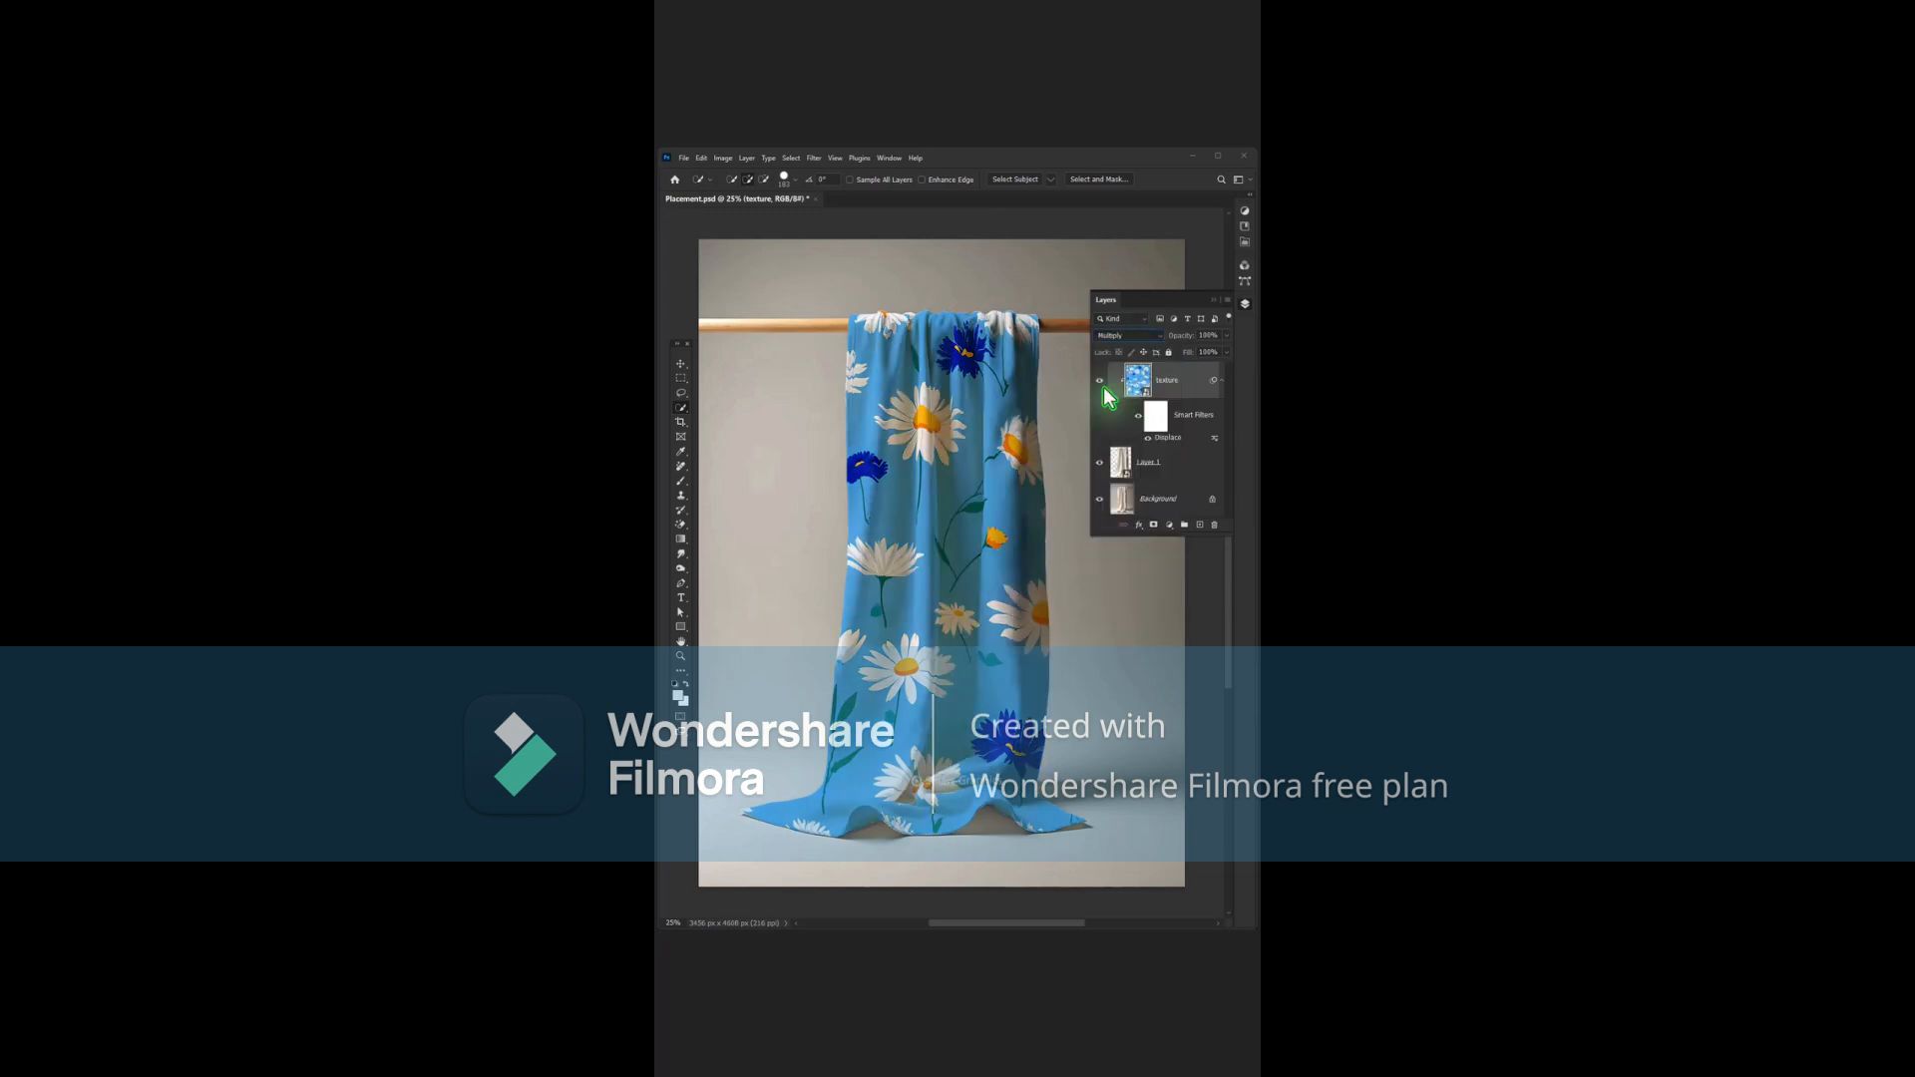
- Split the white Blend If slider for the underlying layer in the texture's blending options to reveal the cloth's highlights
{"action": "left_click", "coordinate": [1147, 539]}
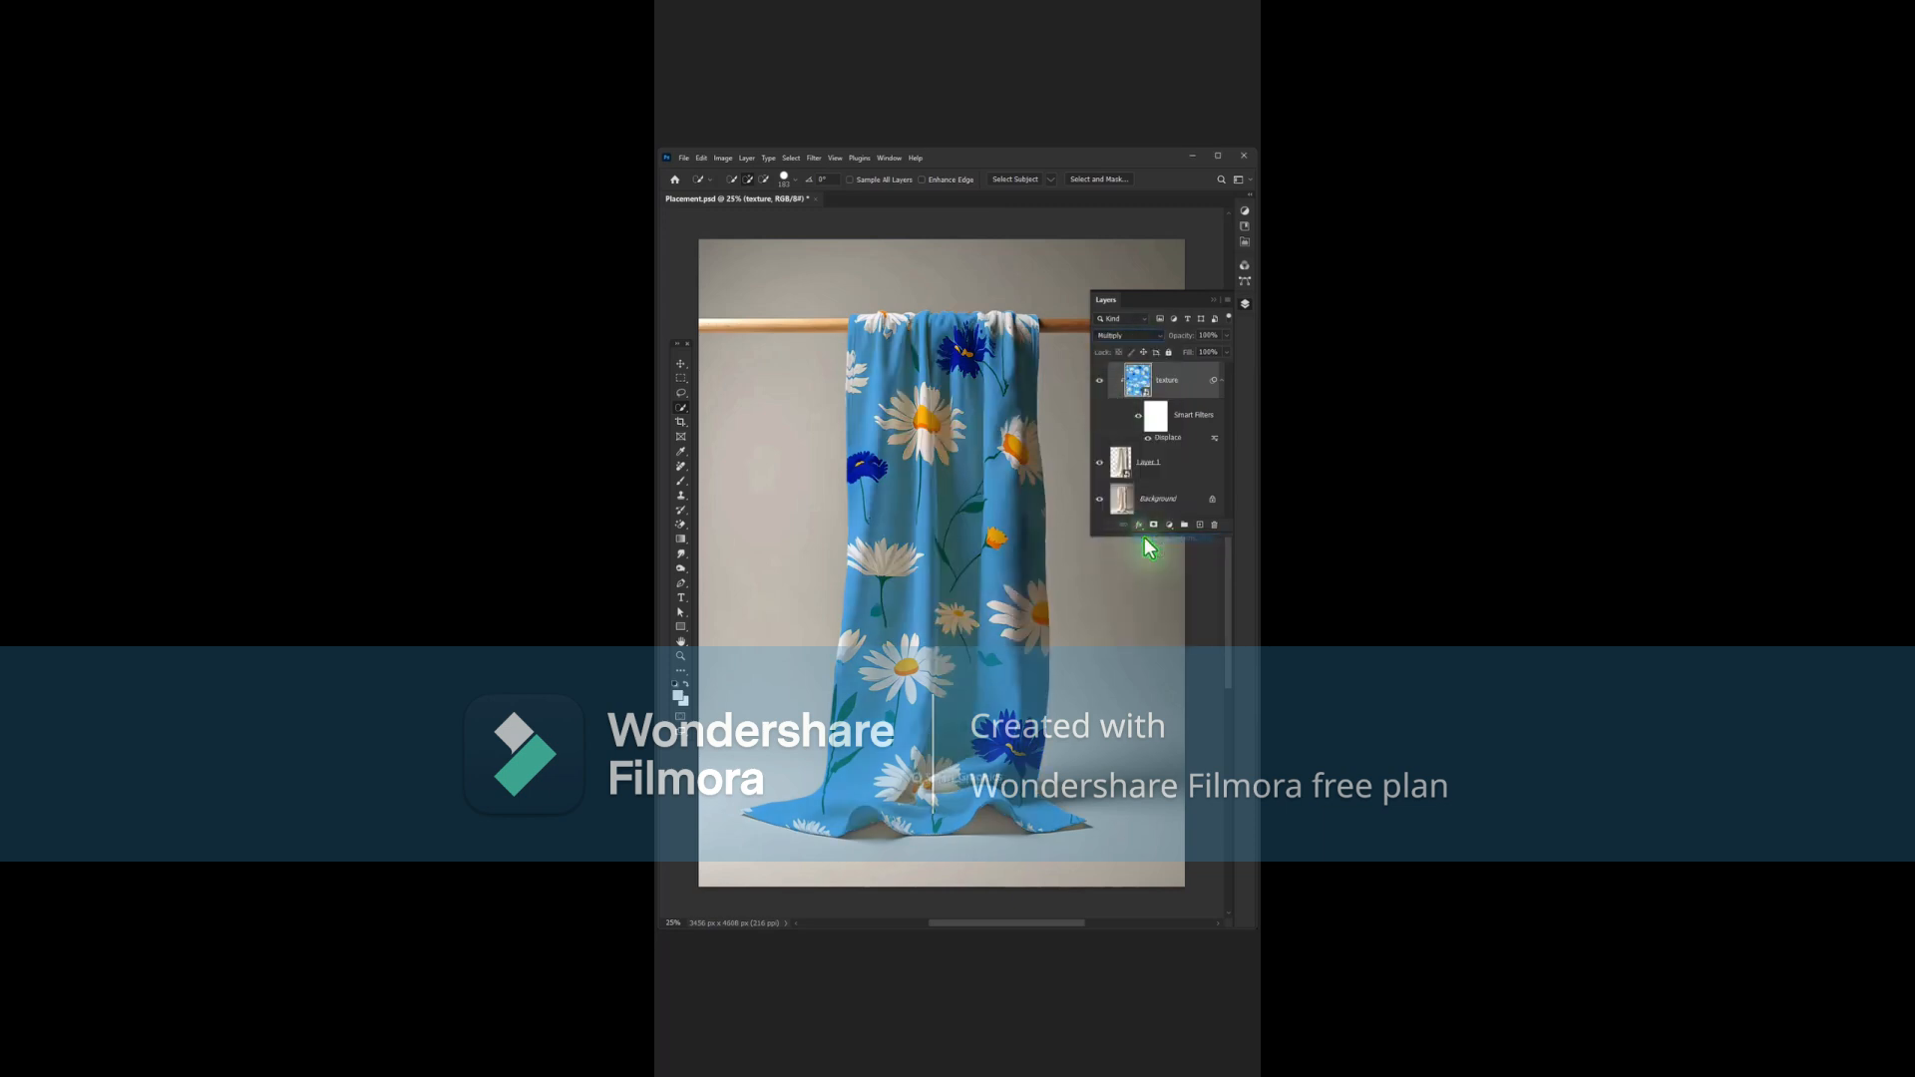
{"action": "left_click_drag", "start_coordinate": [1039, 466], "coordinate": [1019, 466]}
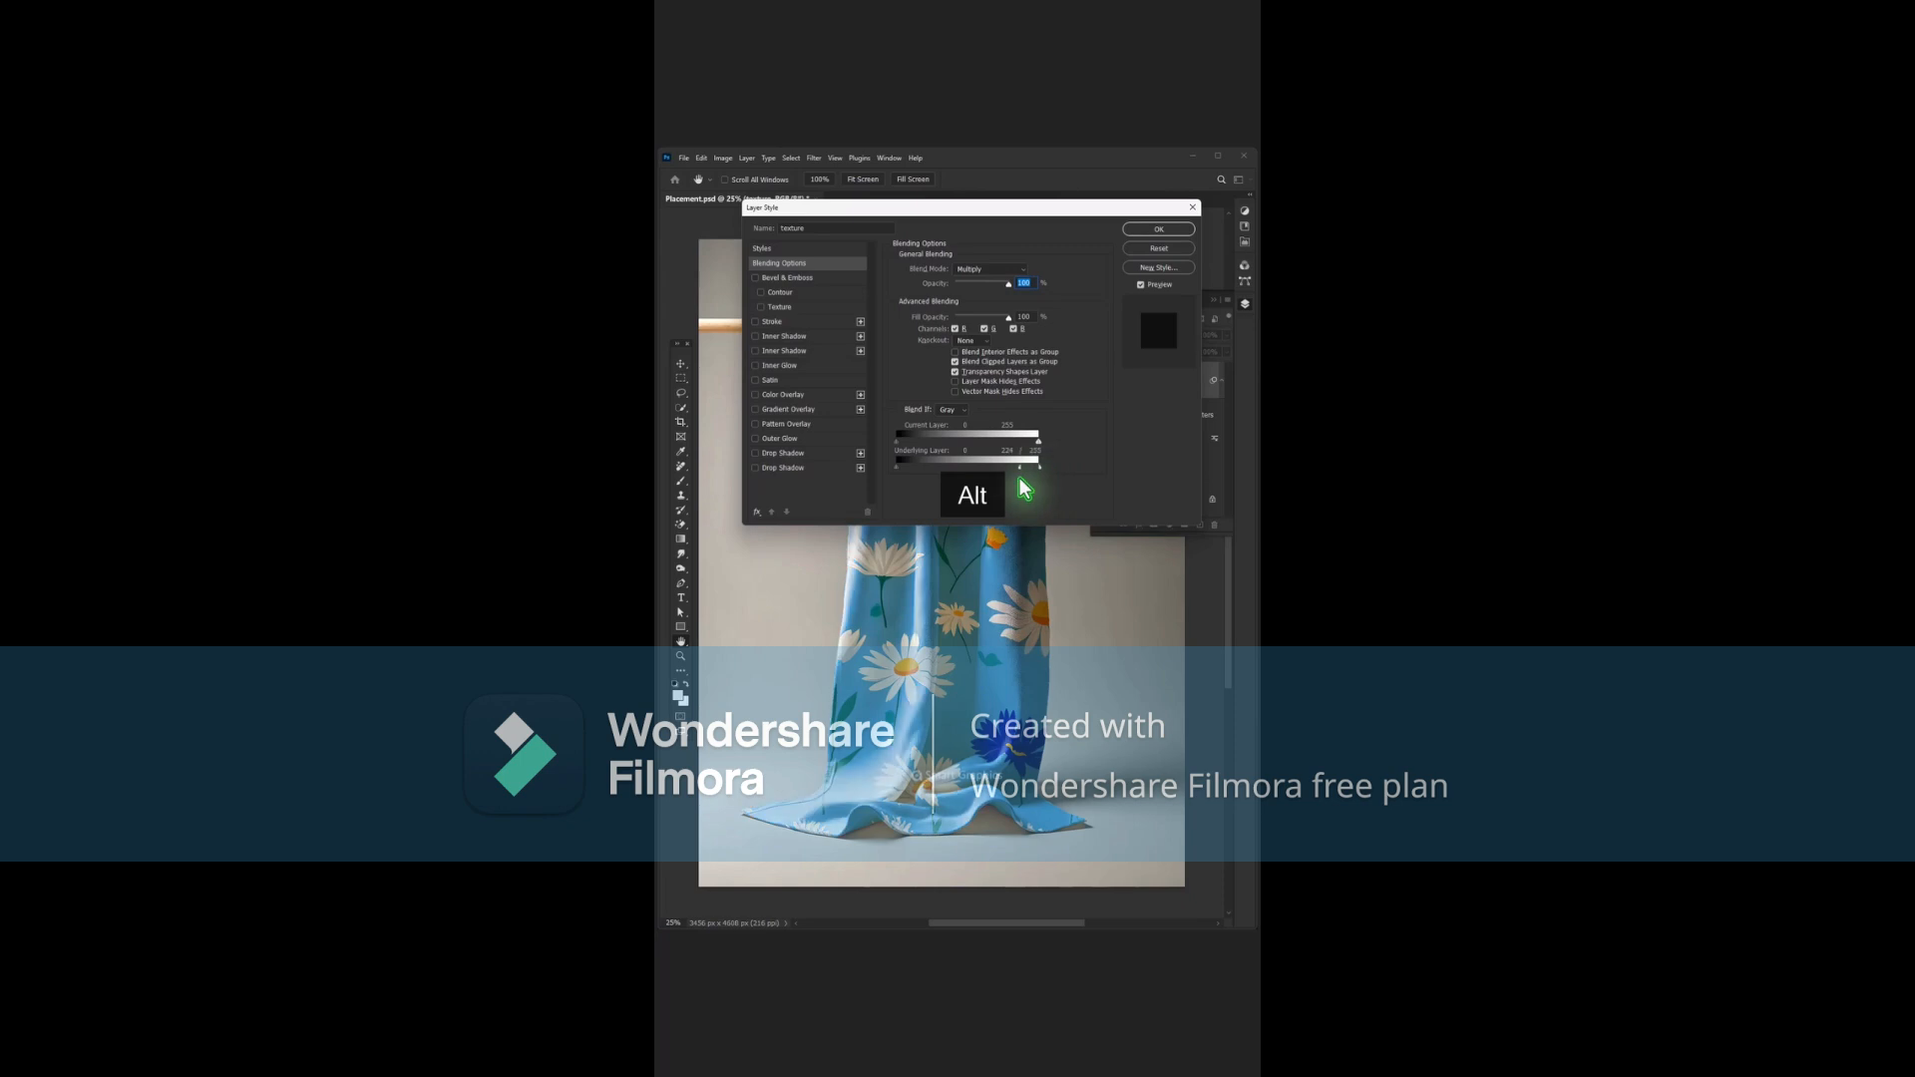
{"action": "left_click", "coordinate": [1160, 232]}
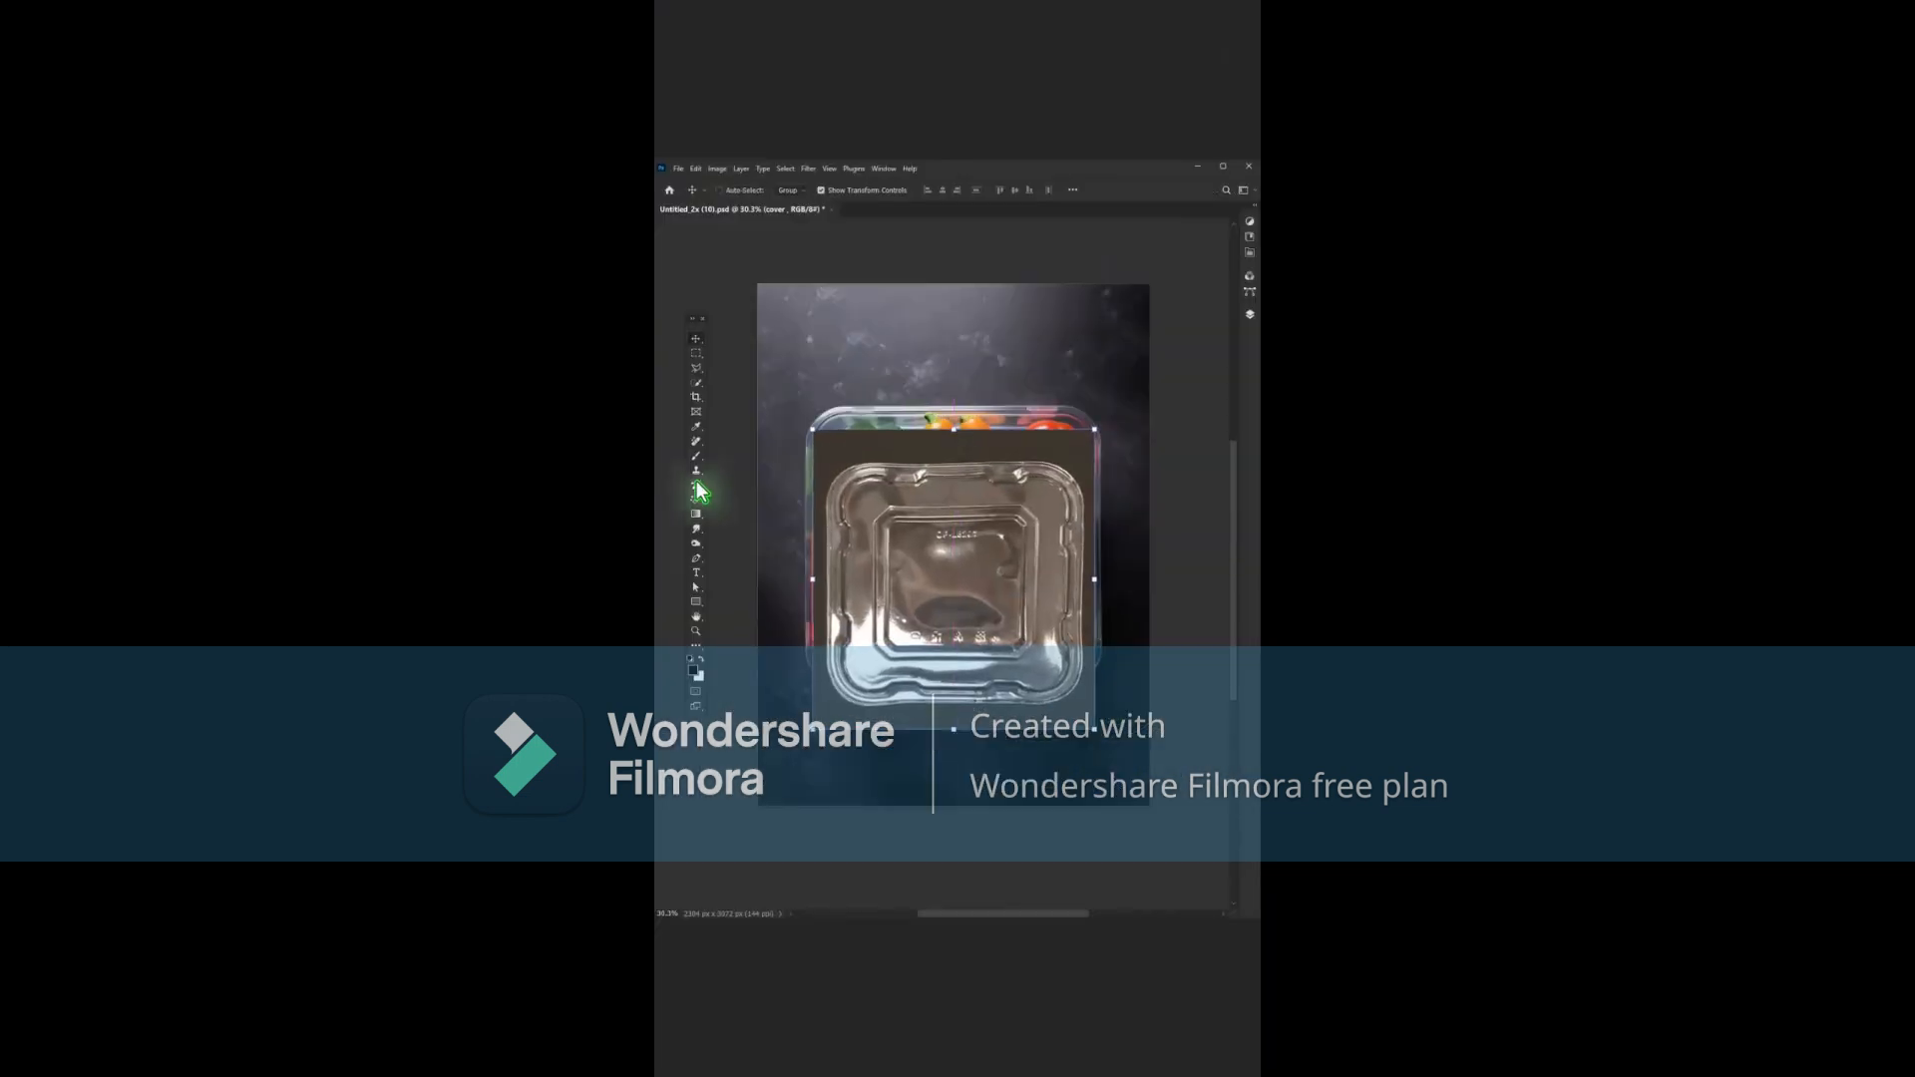
- Set up the Background Eraser for the plastic cover with sampling set to Once and limits set to Contiguous
{"action": "left_click", "coordinate": [853, 467]}
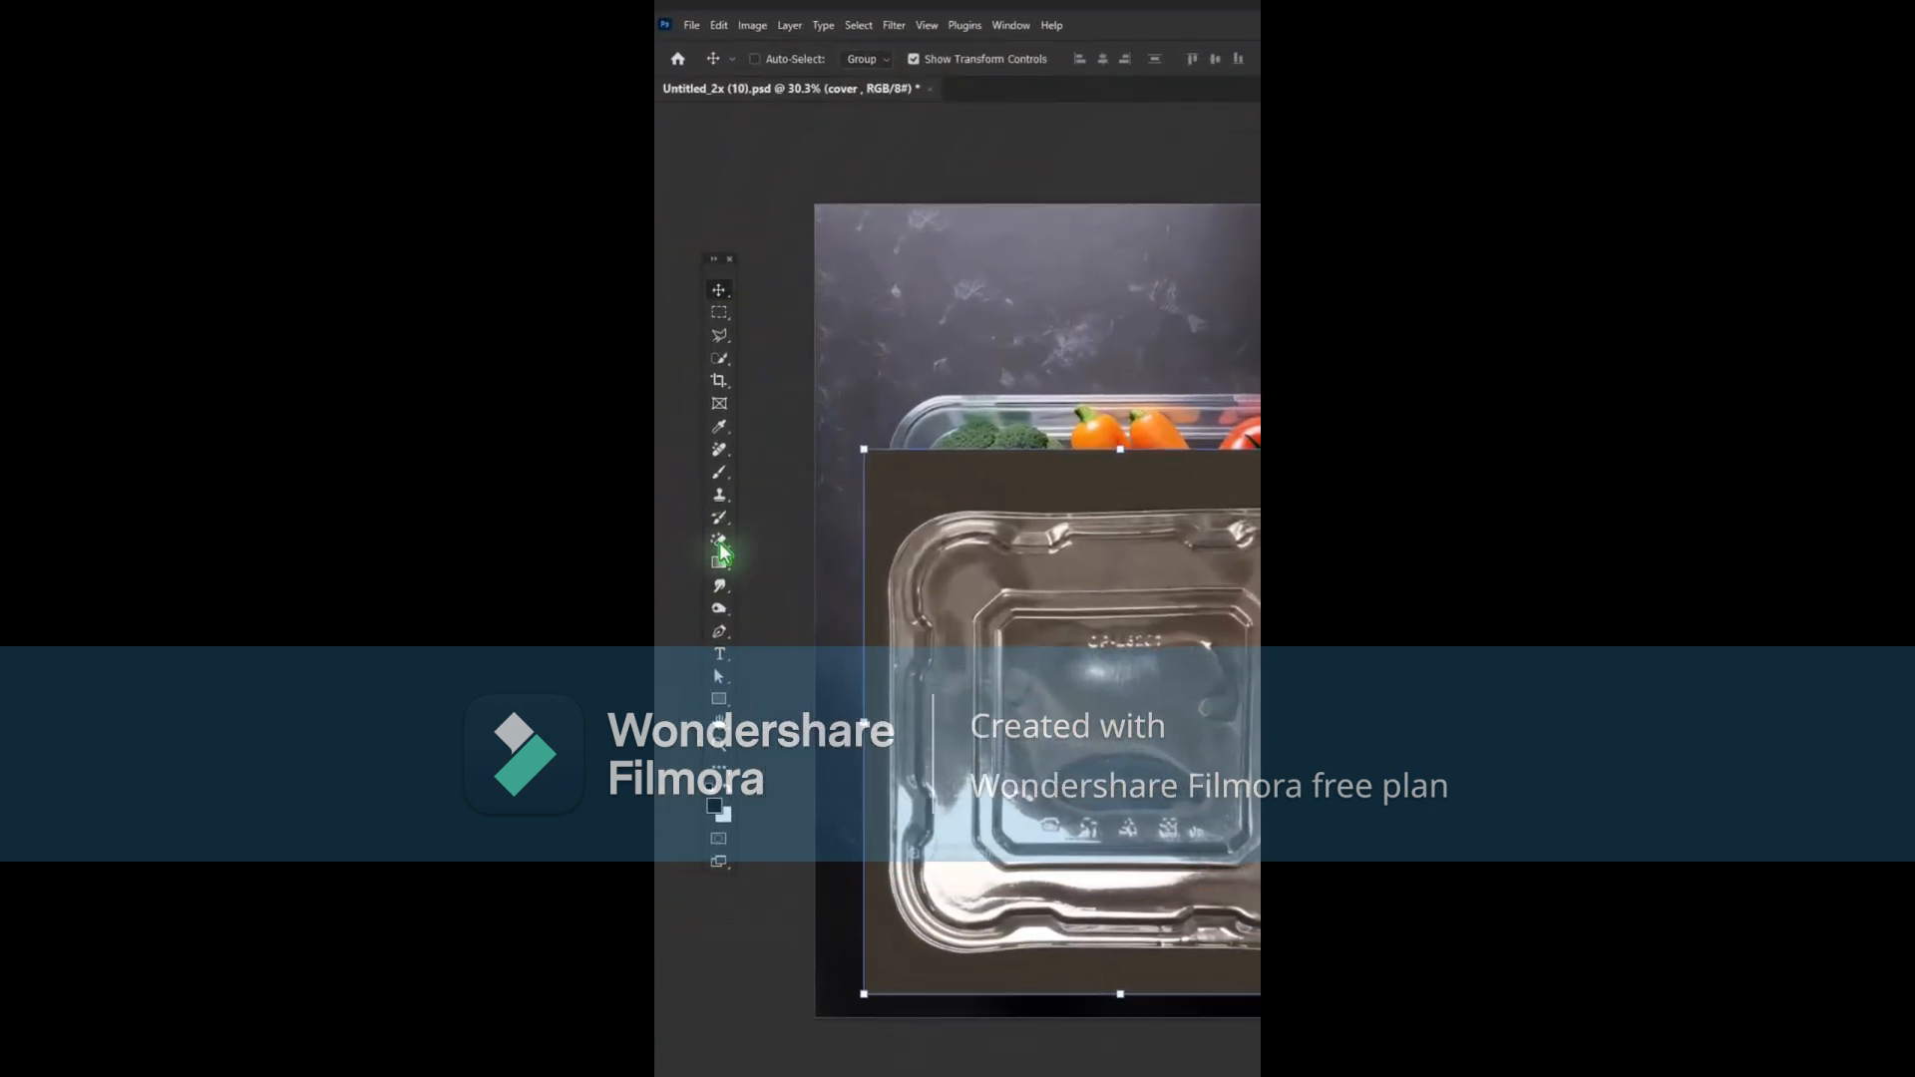
{"action": "left_click", "coordinate": [719, 544]}
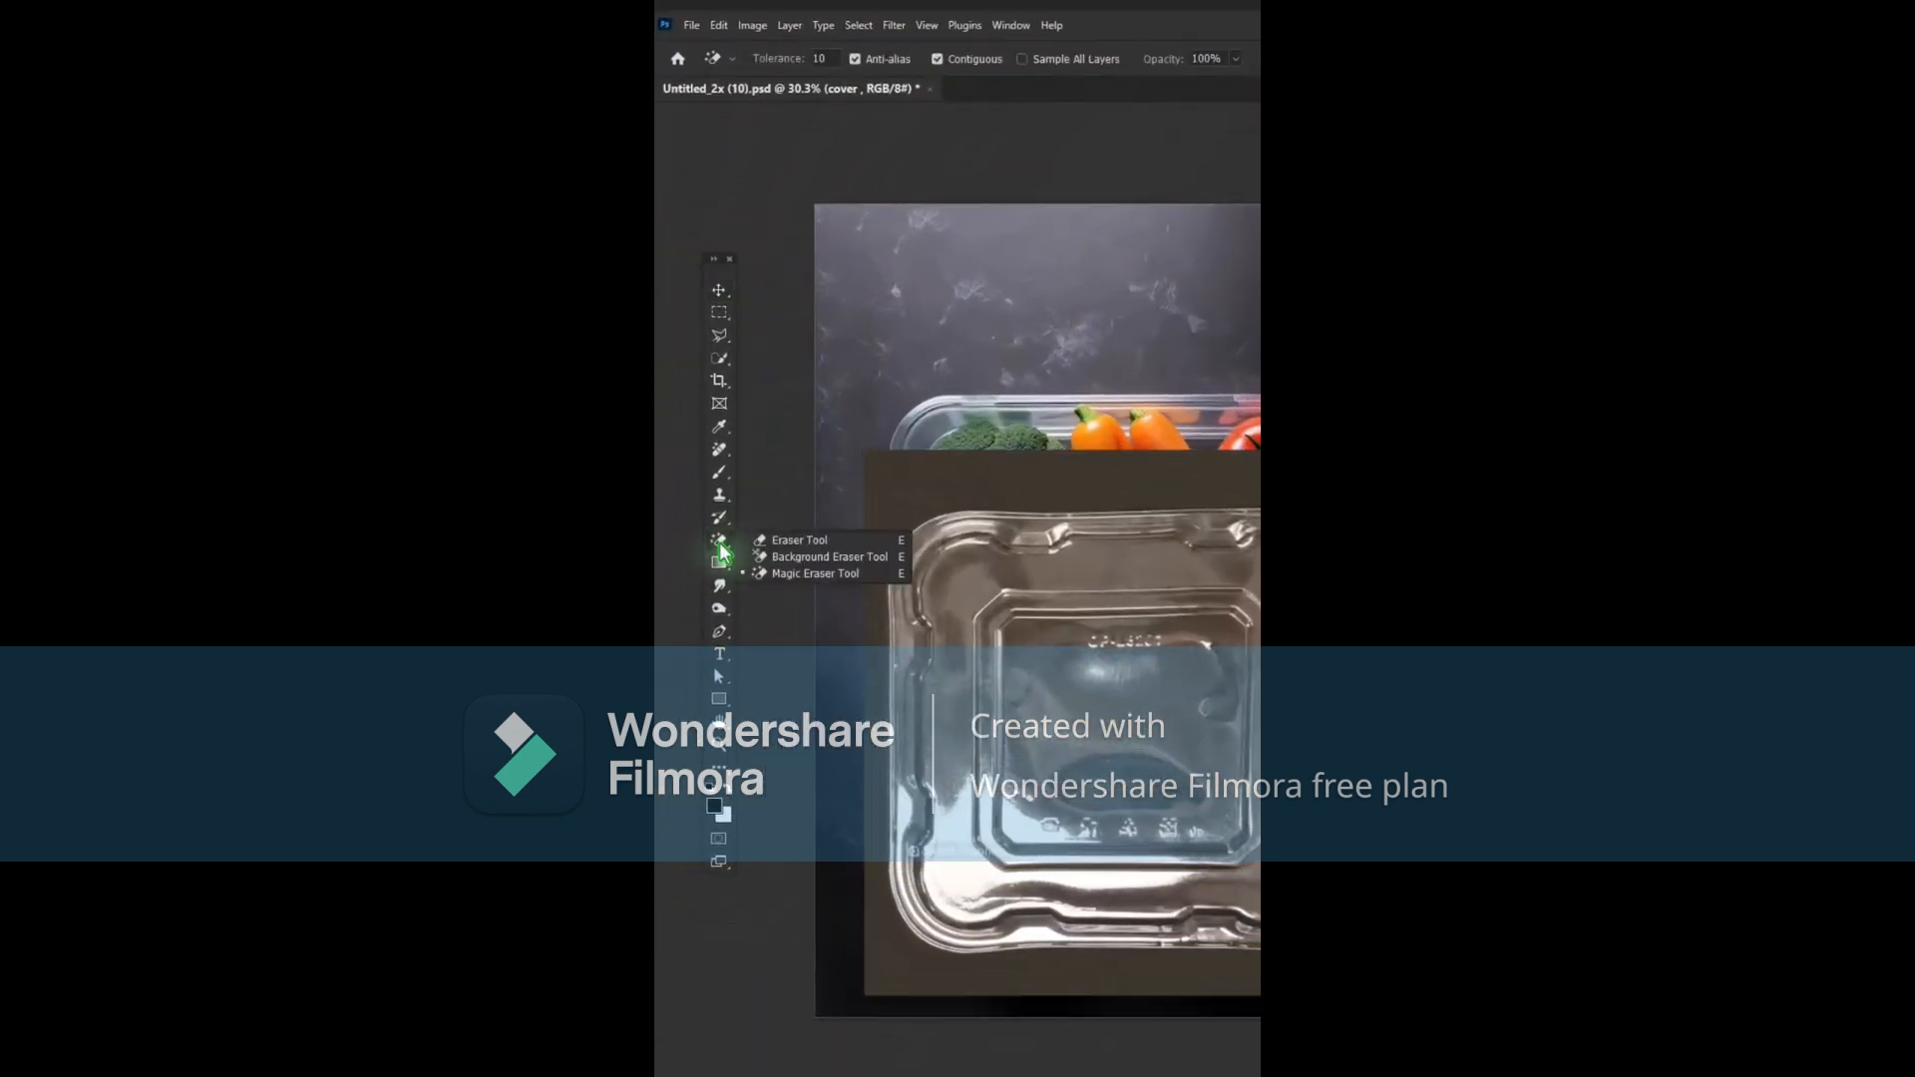
{"action": "left_click", "coordinate": [784, 558]}
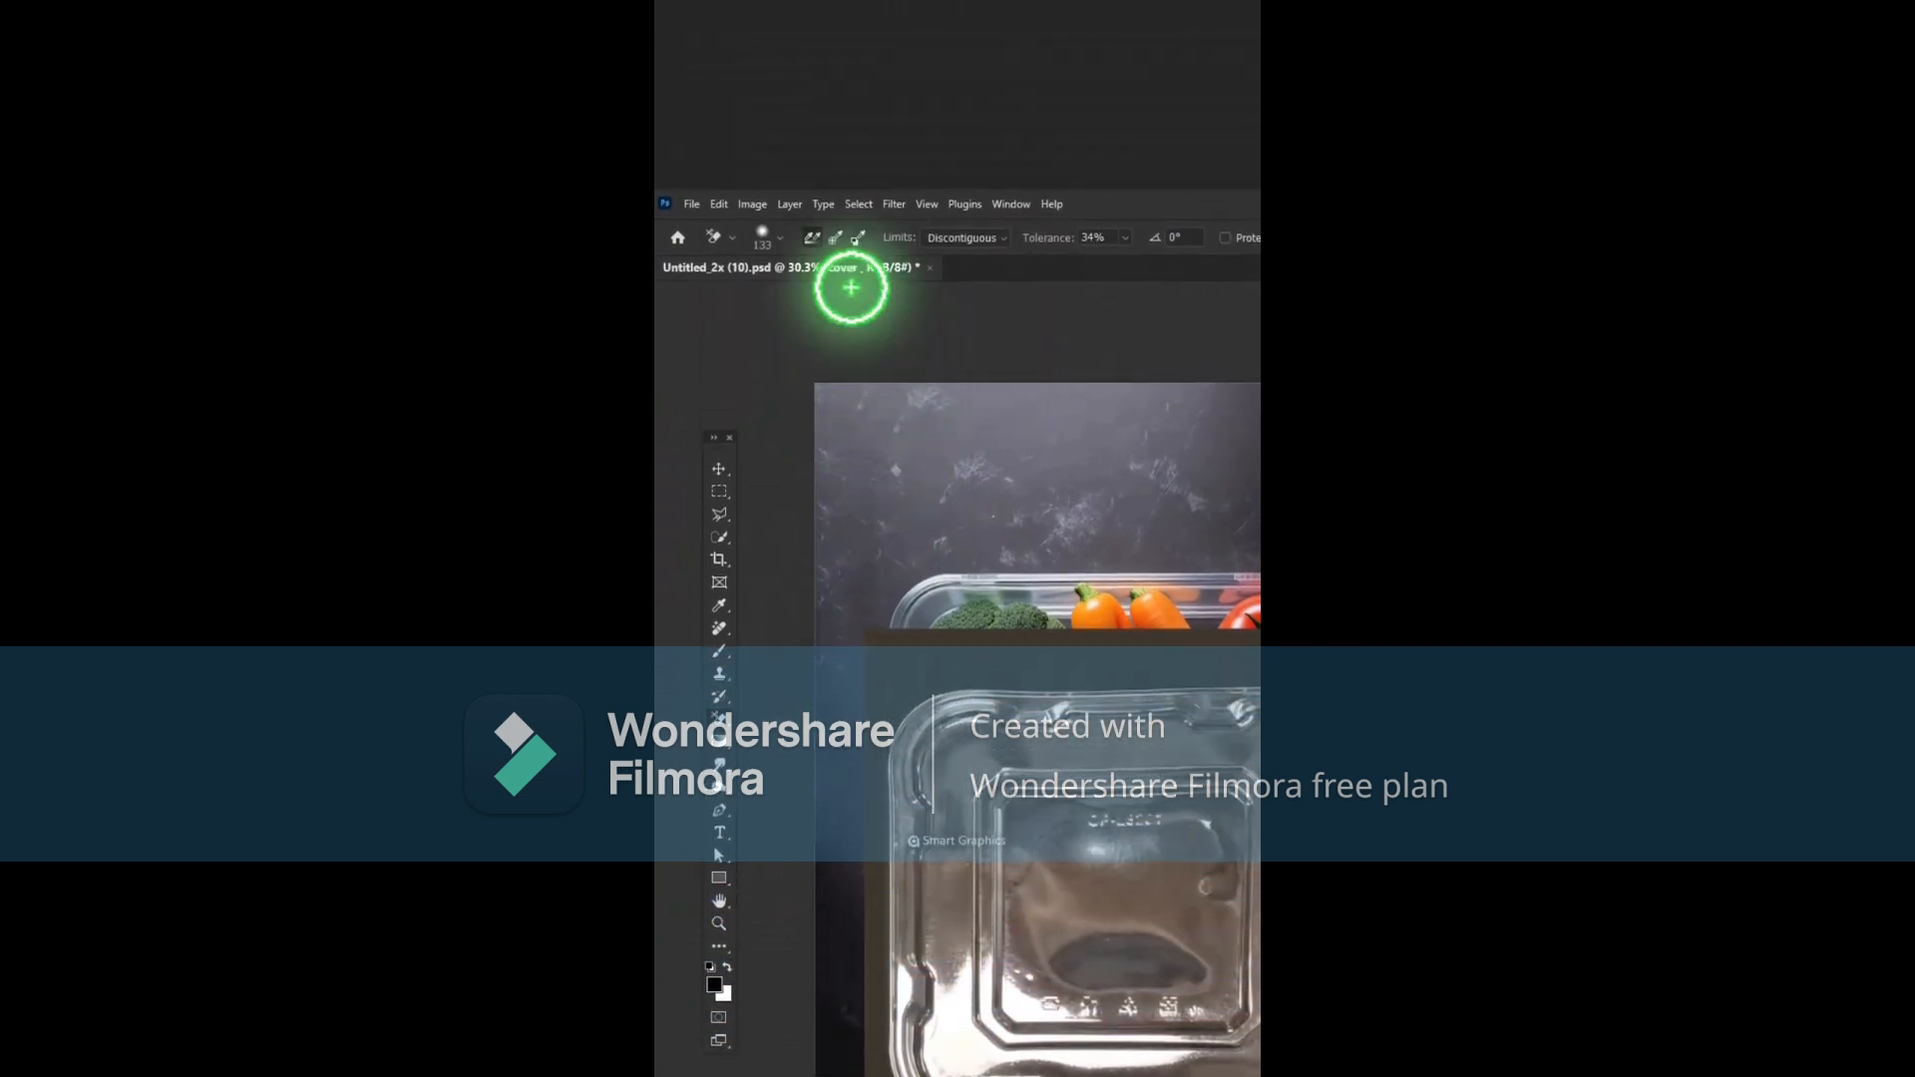
{"action": "left_click", "coordinate": [834, 239]}
{"action": "left_click", "coordinate": [979, 239]}
{"action": "left_click", "coordinate": [953, 271]}
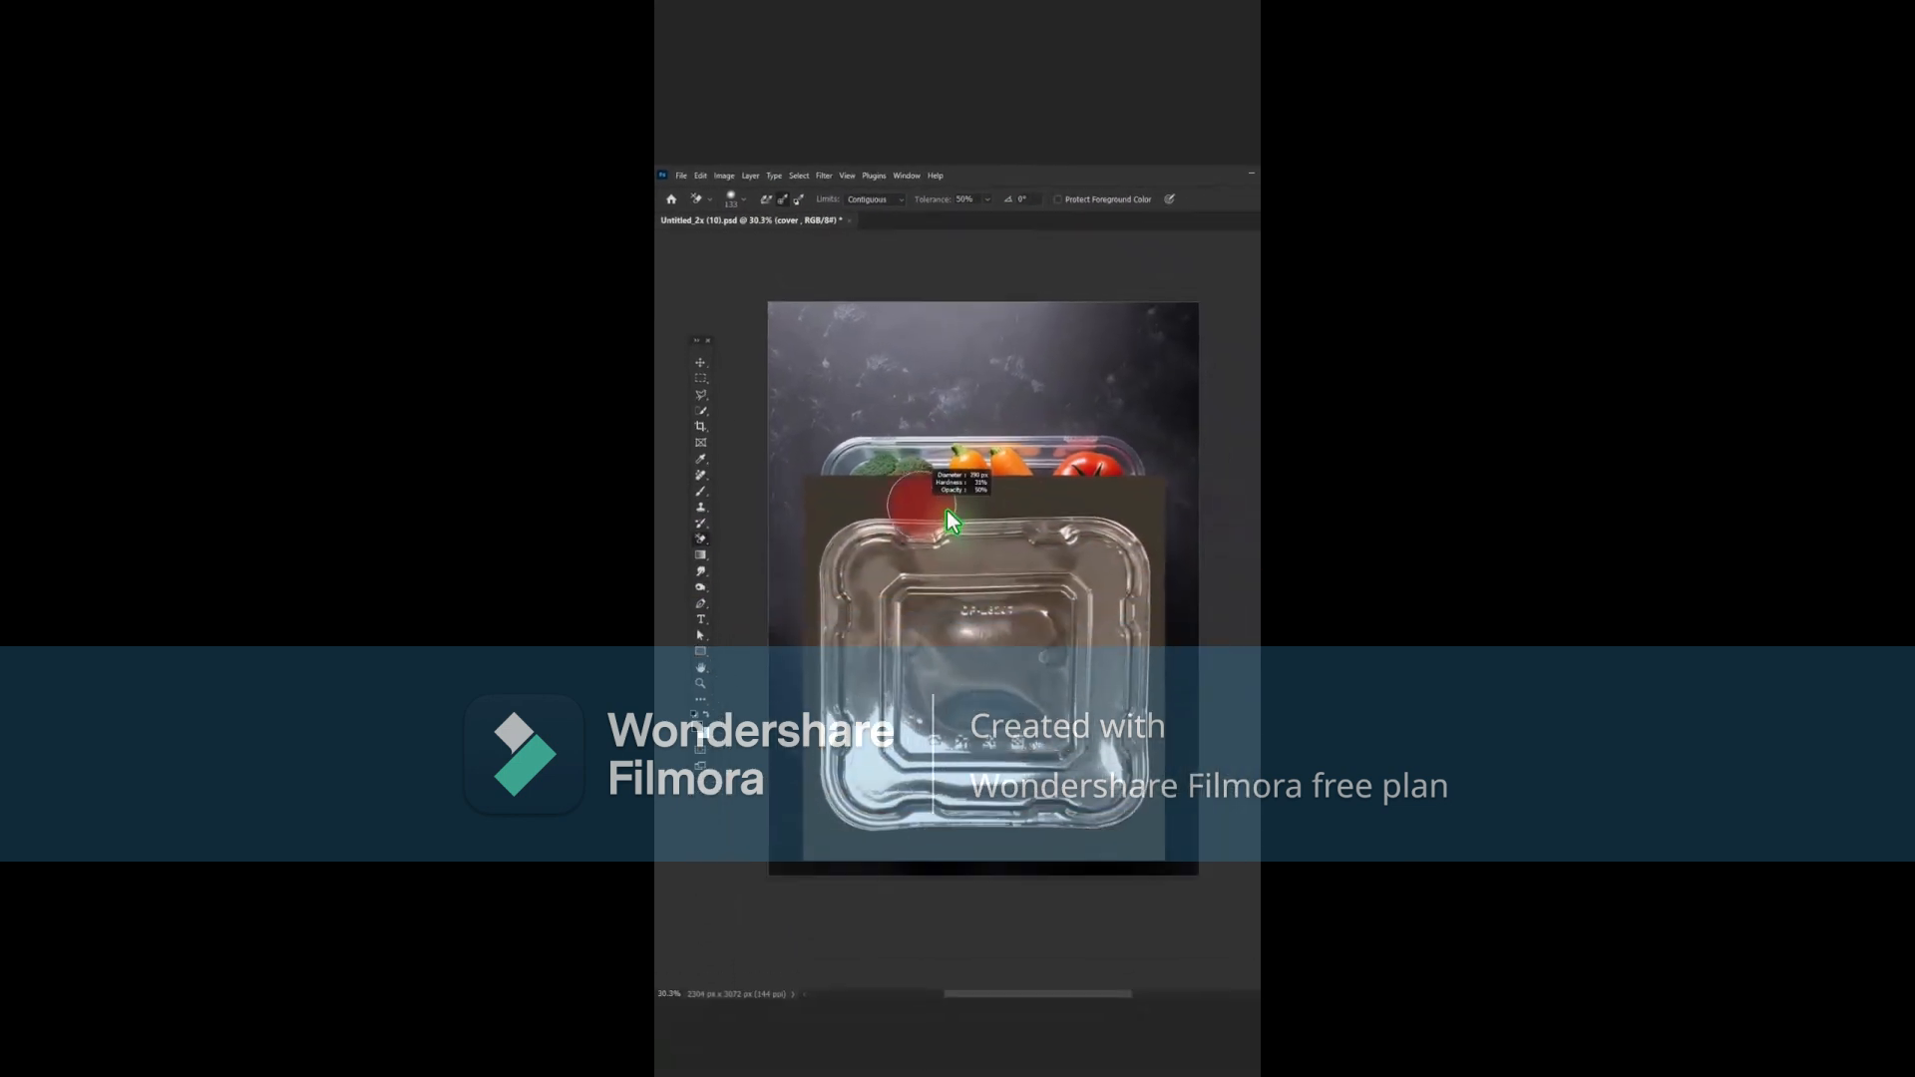
- Erase the brown background from the plastic cover and move the cover onto the vegetable container
{"action": "mouse_move", "coordinate": [782, 735]}
{"action": "left_mouse_down"}
{"action": "mouse_move", "coordinate": [878, 738]}
{"action": "mouse_move", "coordinate": [858, 698]}
{"action": "mouse_move", "coordinate": [1112, 428]}
{"action": "left_mouse_up"}
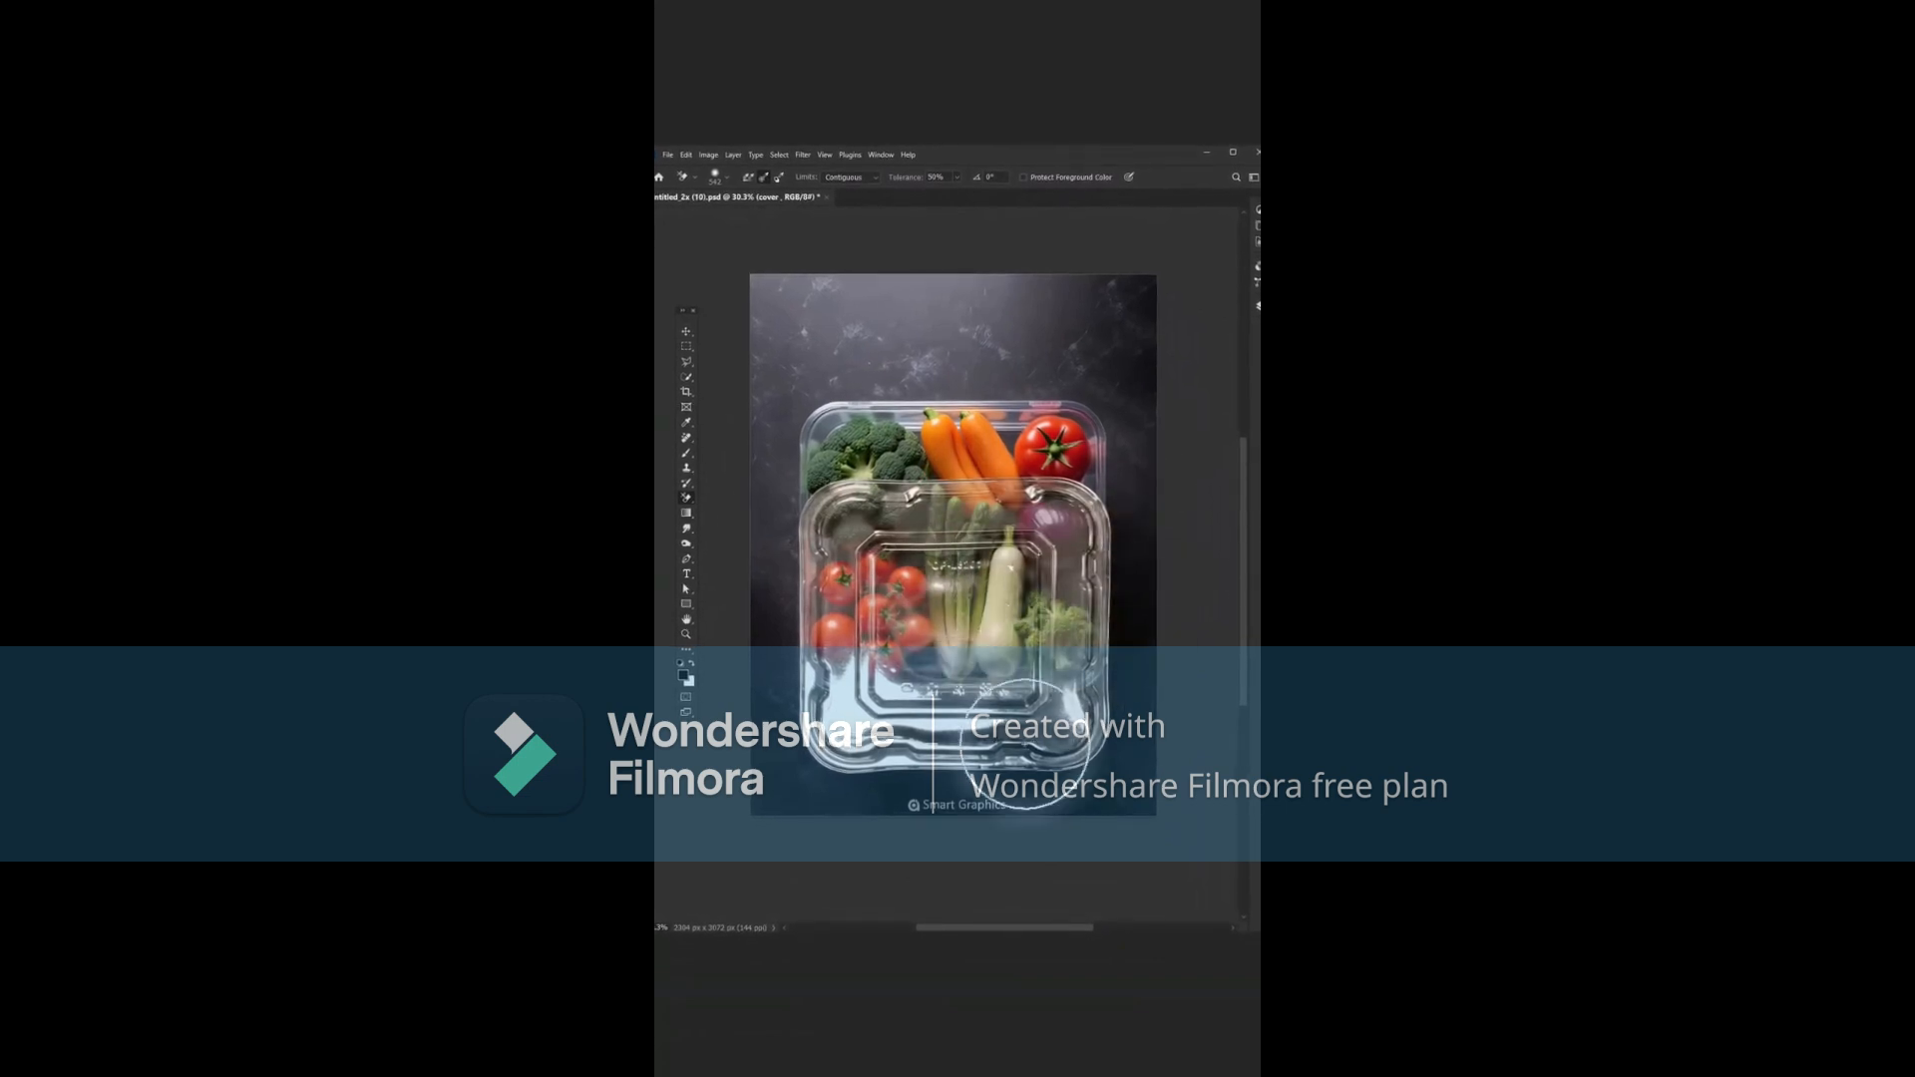
{"action": "left_click", "coordinate": [697, 341]}
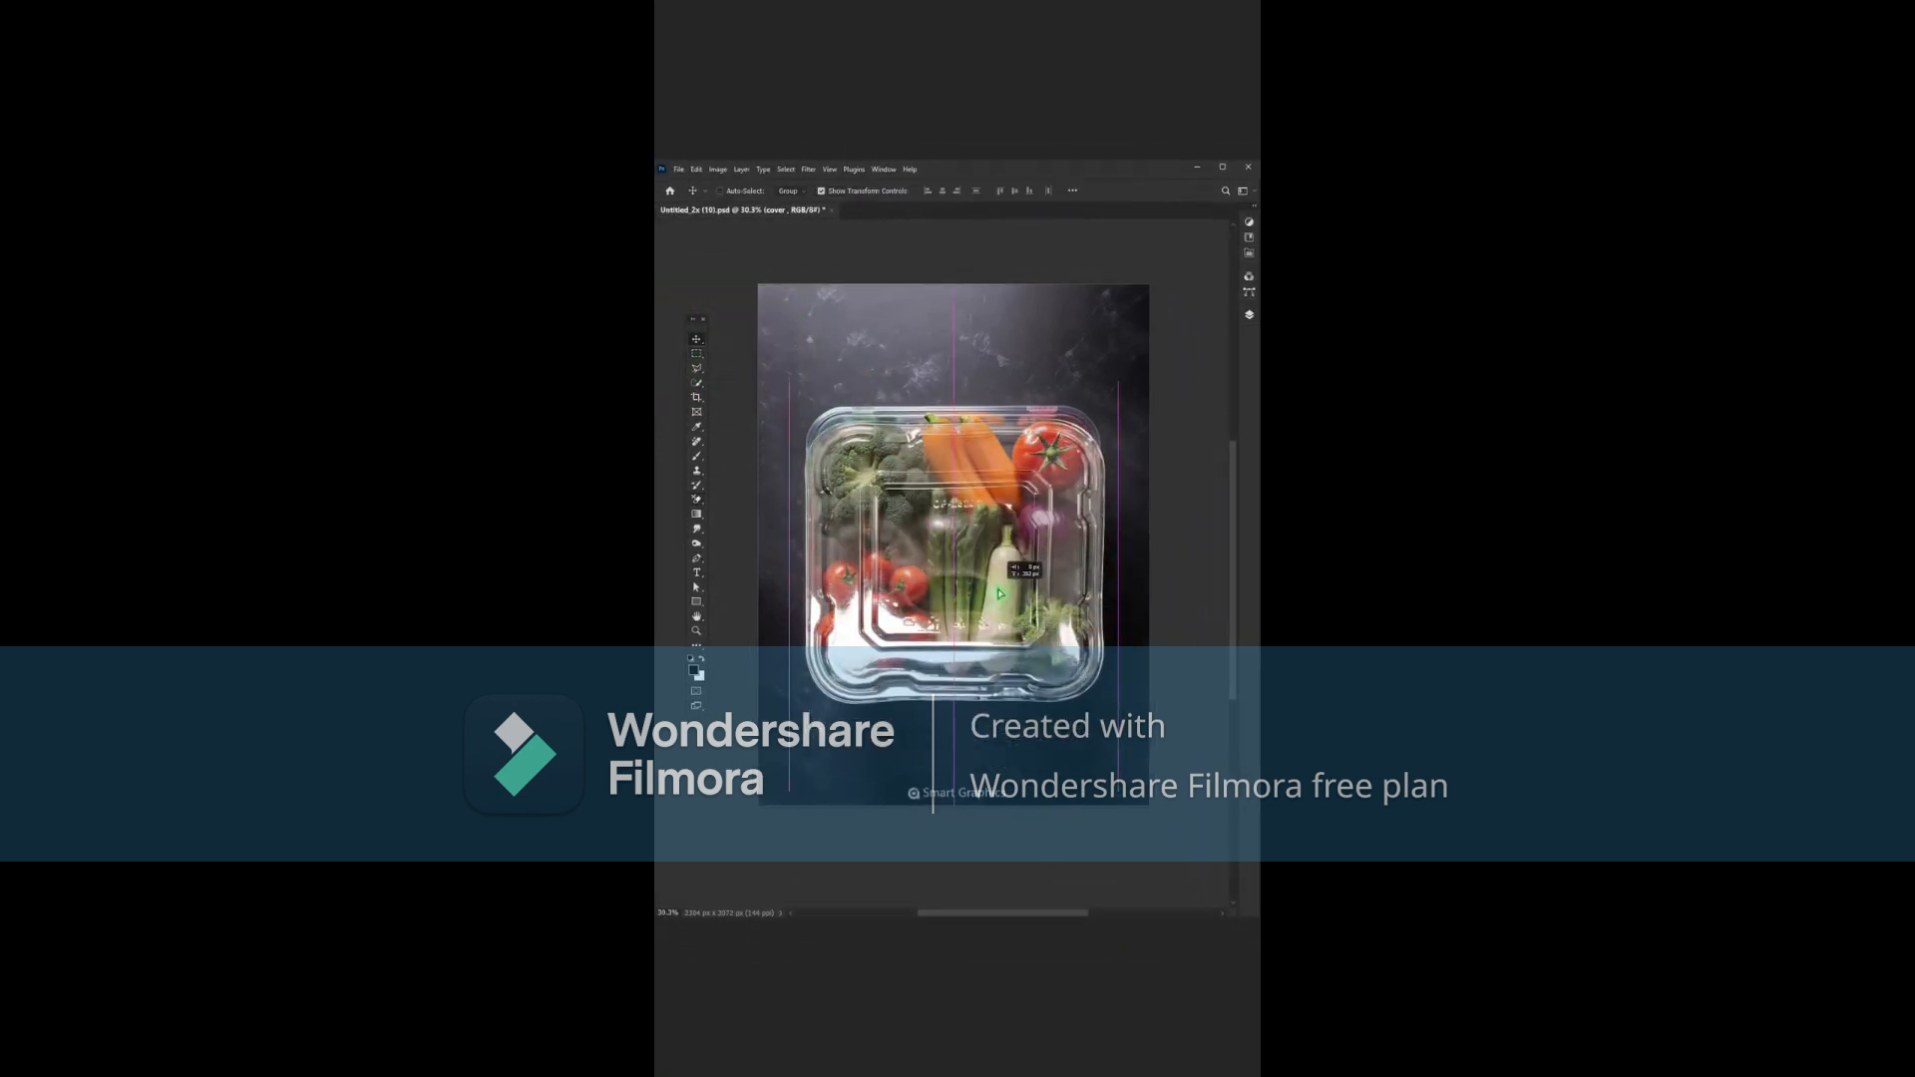
- Lower the opacity of the cover layer to about 65%
{"action": "left_click", "coordinate": [1248, 317]}
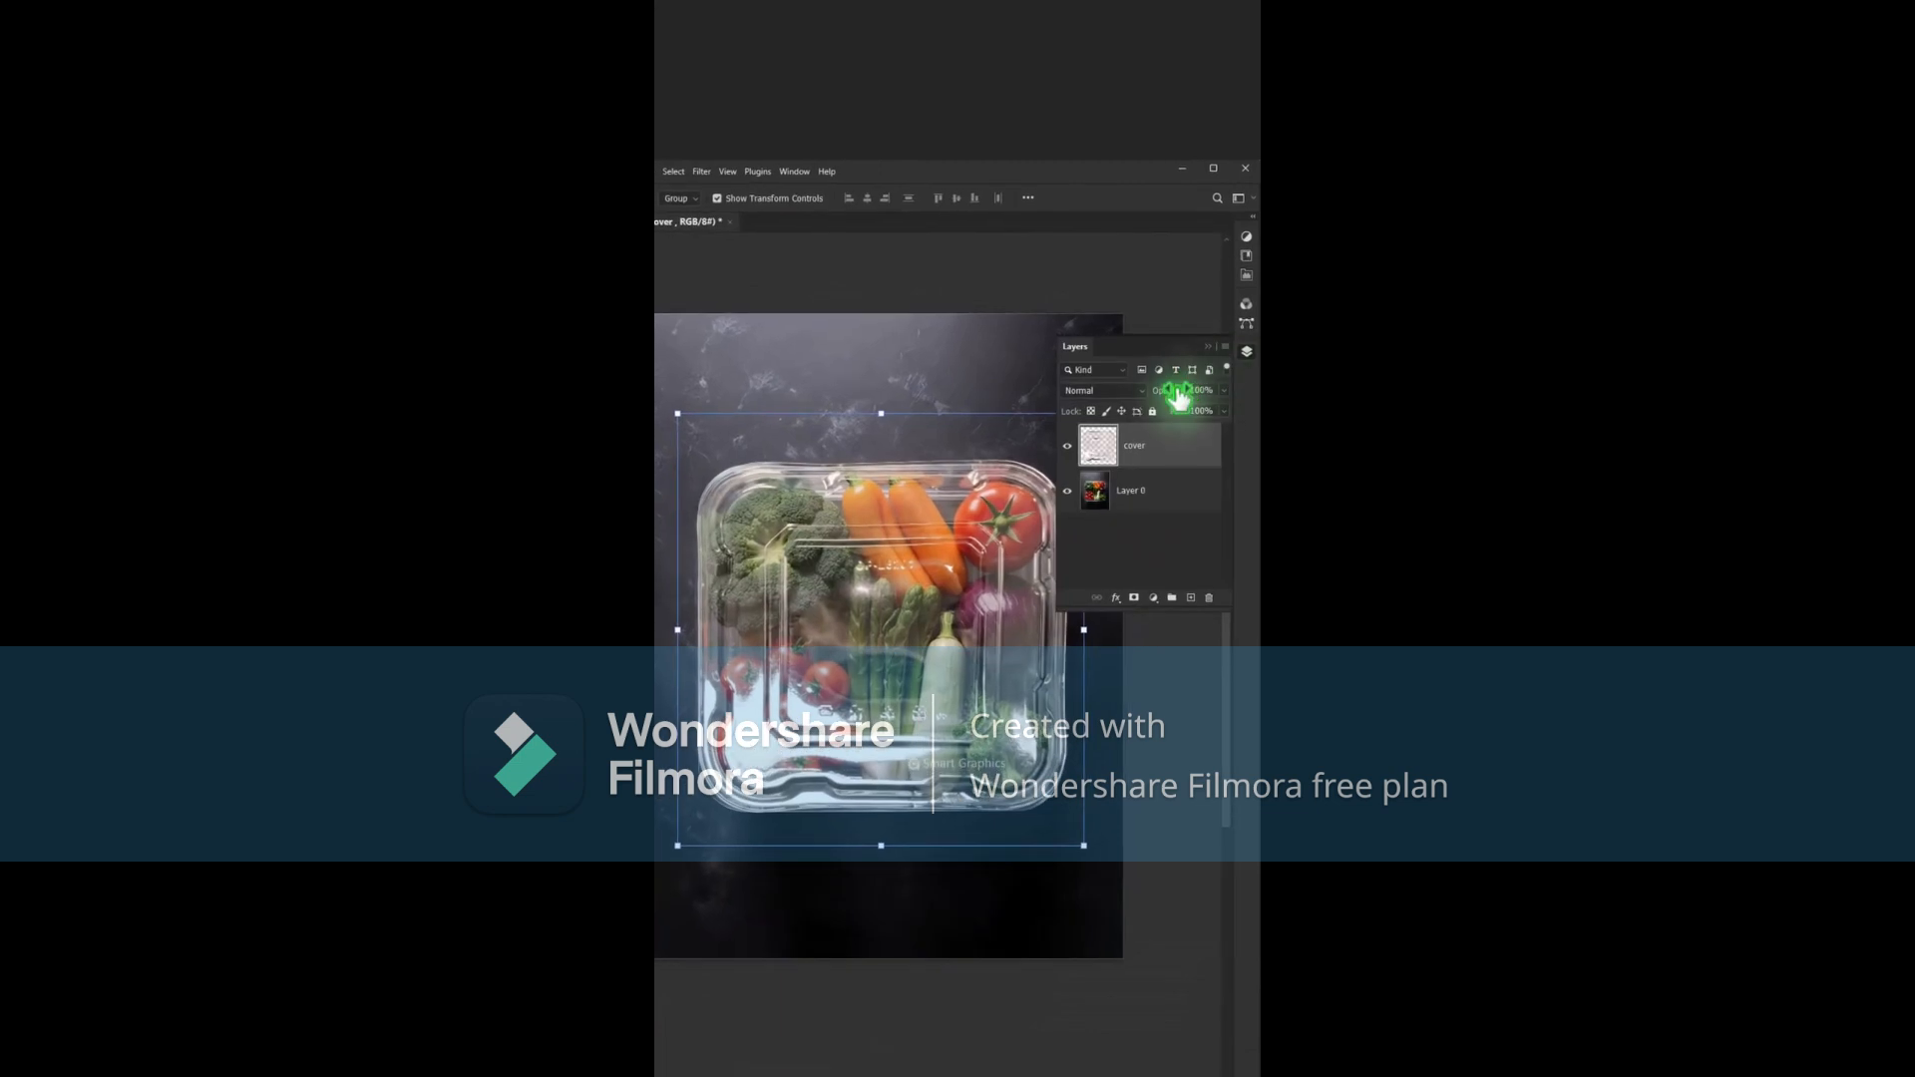
{"action": "left_click_drag", "start_coordinate": [1167, 403], "coordinate": [1159, 401]}
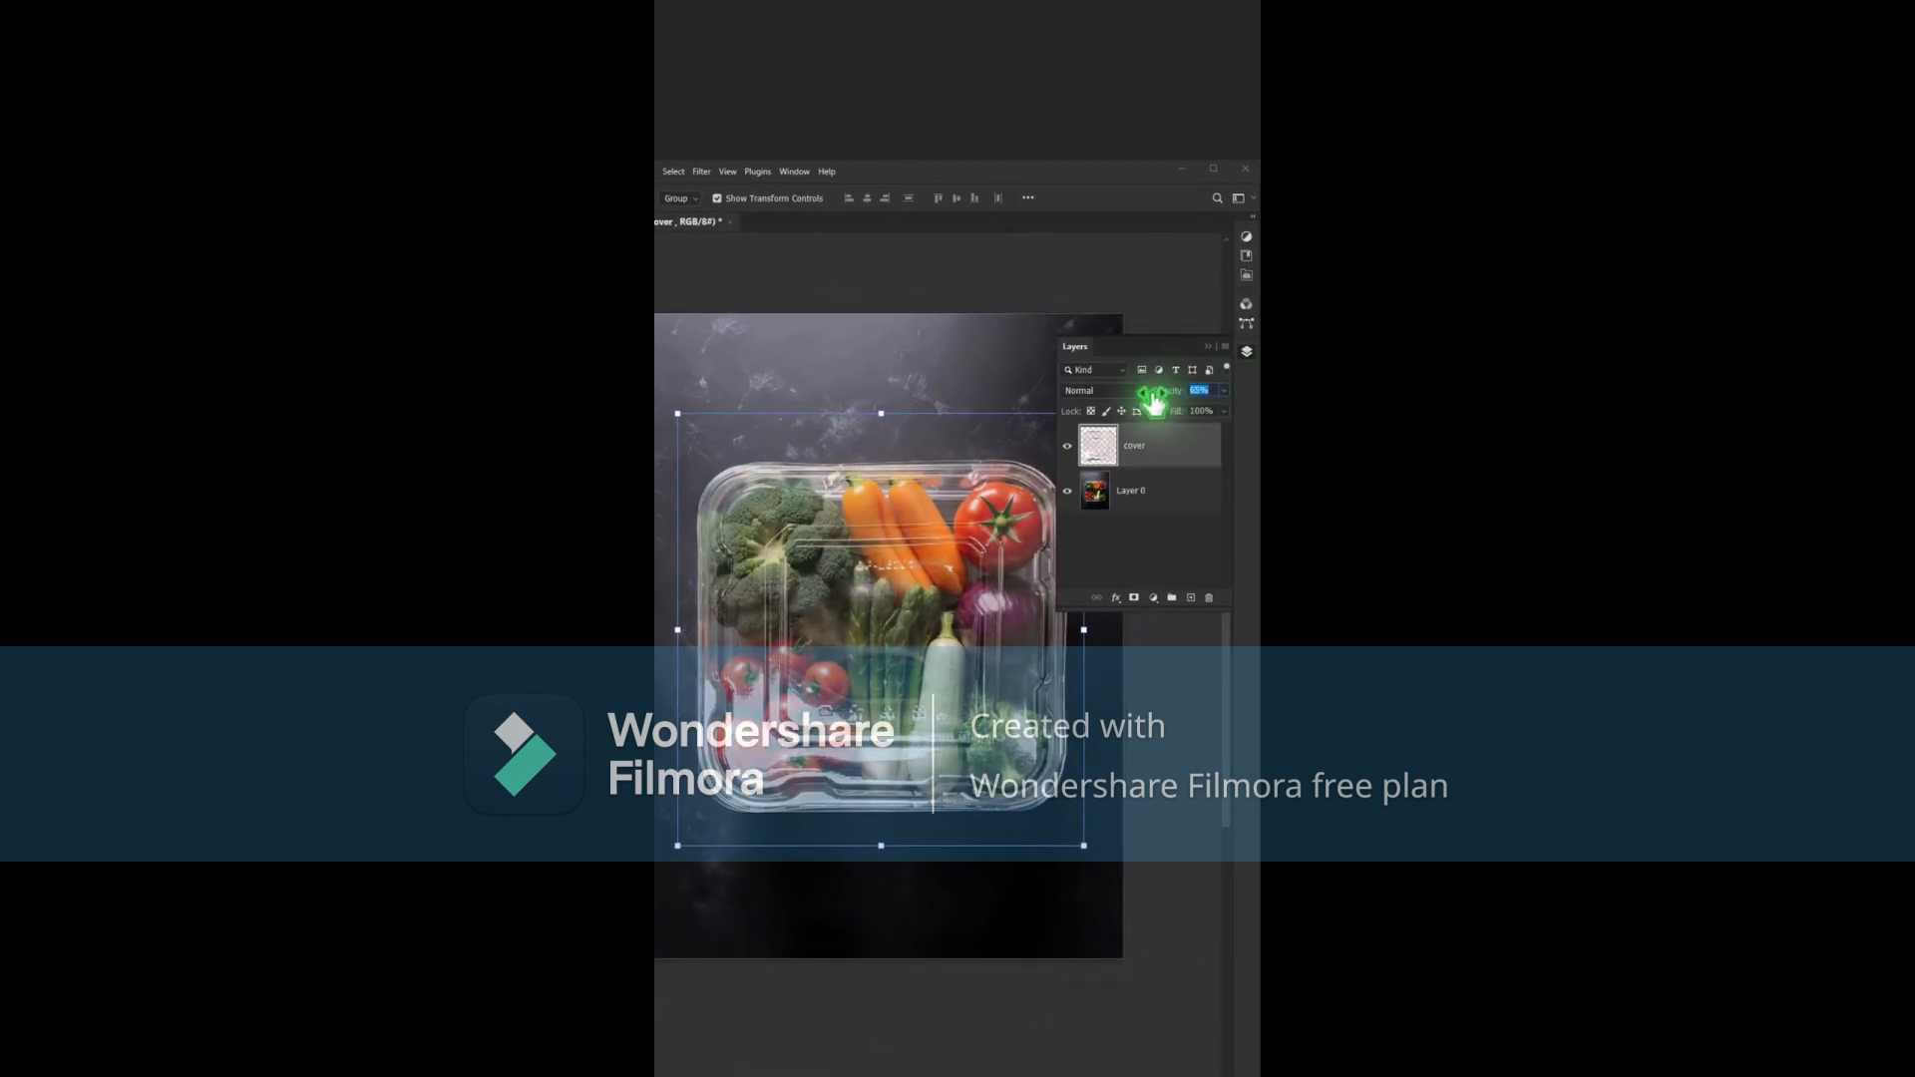
{"action": "left_click", "coordinate": [1246, 354]}
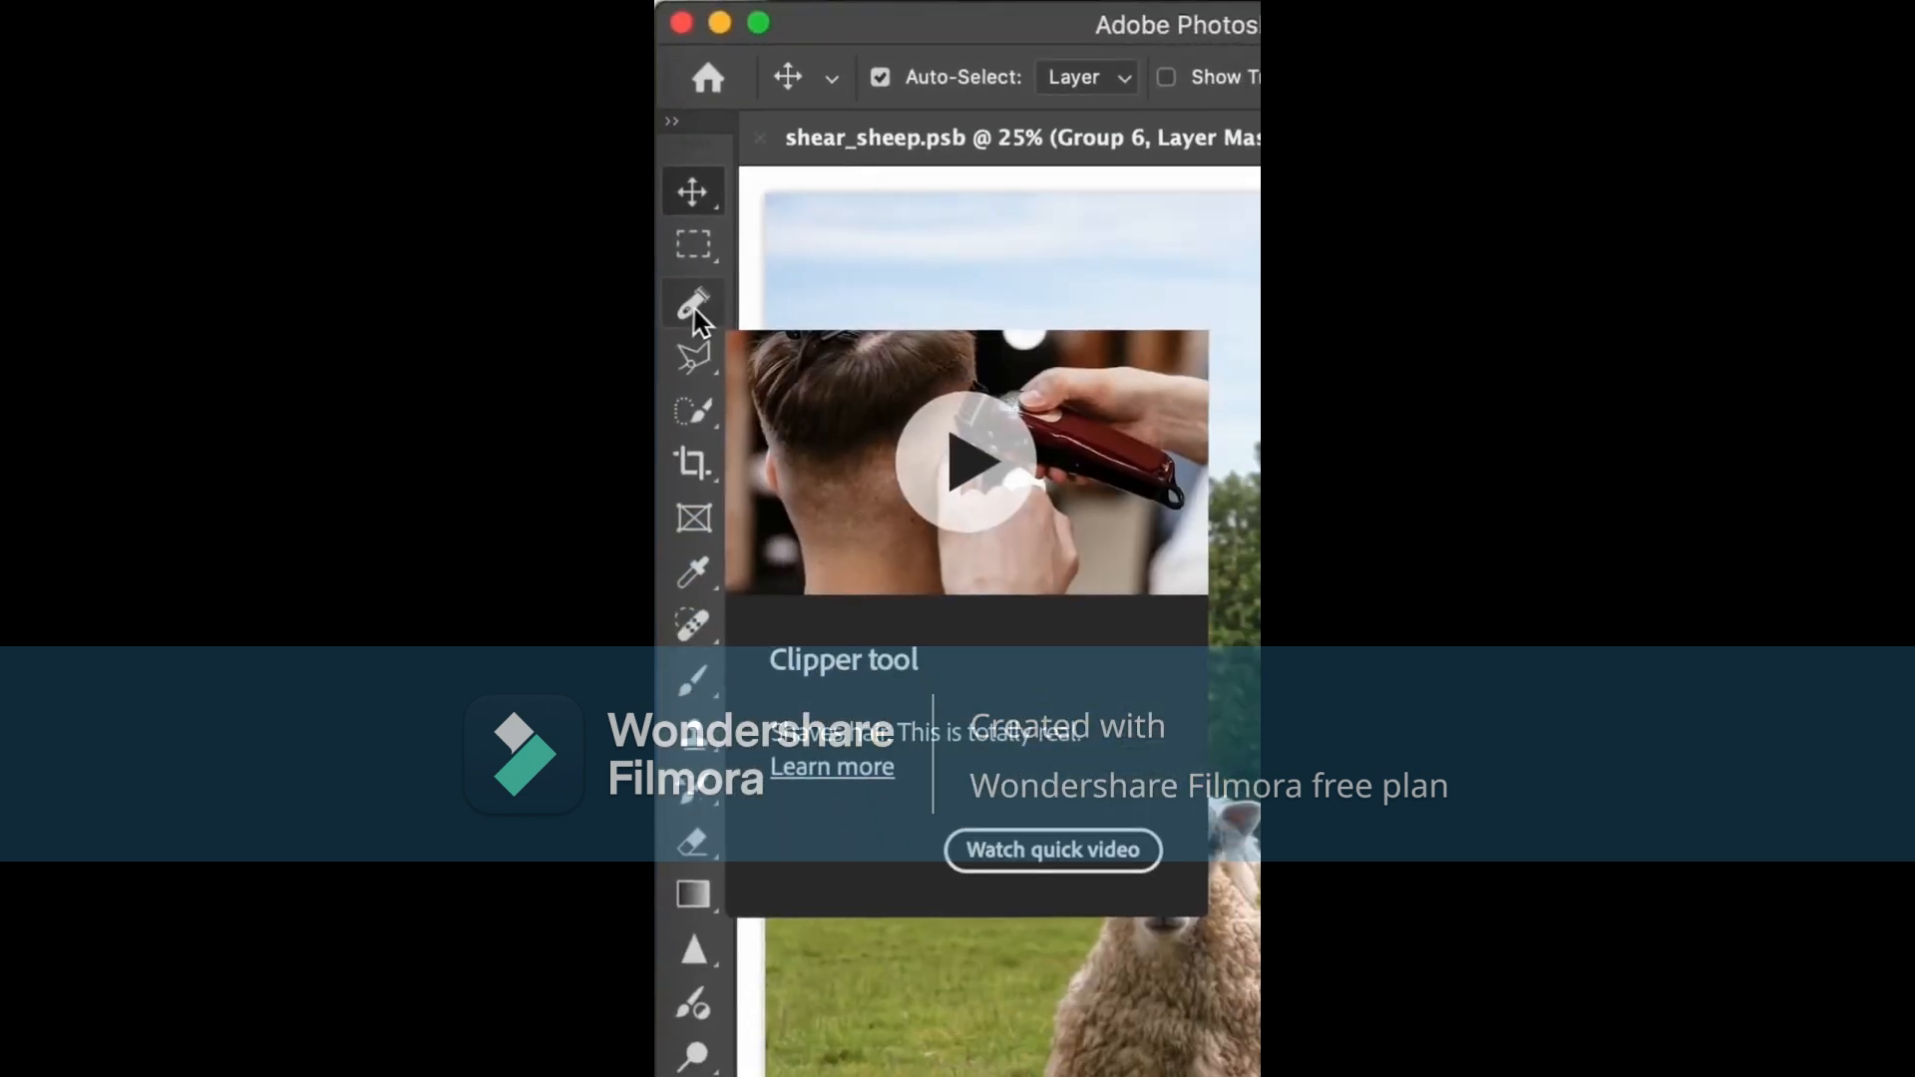
{"action": "left_click", "coordinate": [695, 307]}
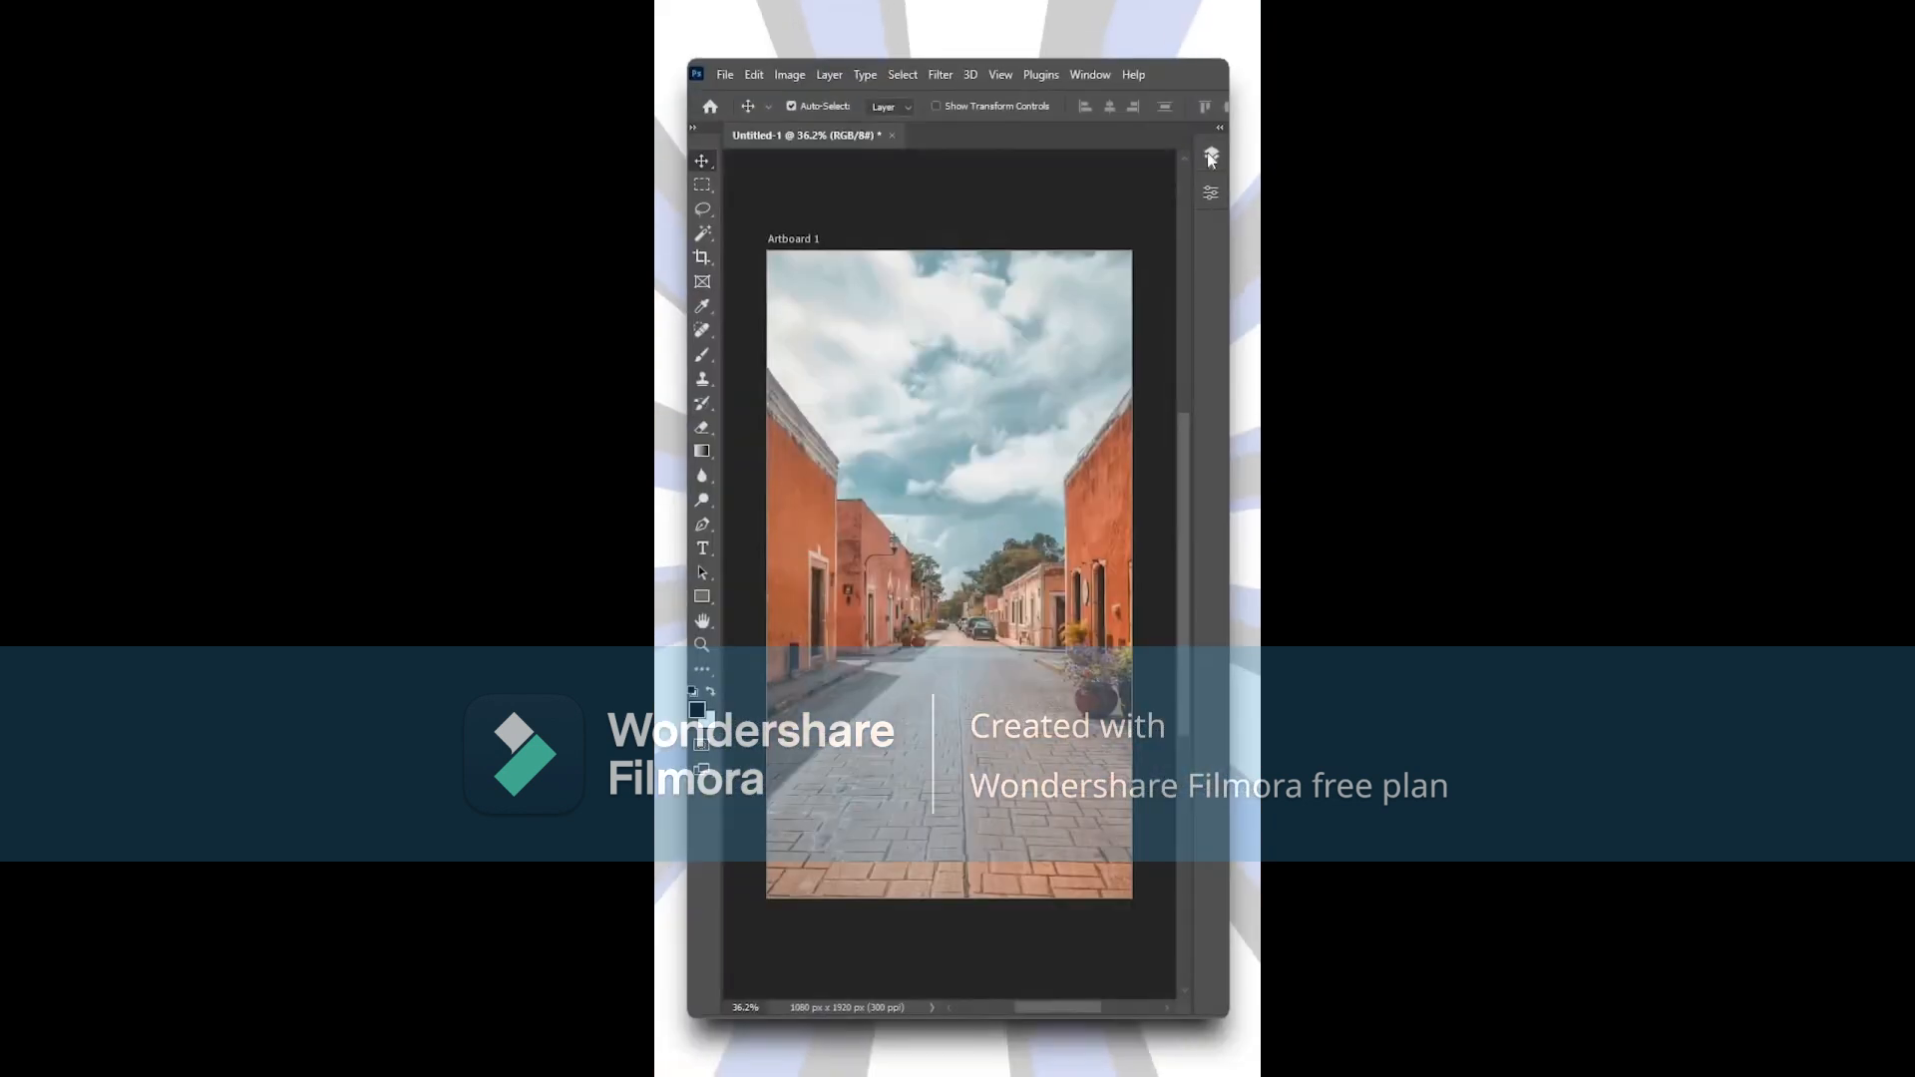
- Apply a Radial Blur to the street photo layer with amount 25, Zoom method and Best quality
{"action": "left_click", "coordinate": [1210, 156]}
{"action": "left_click", "coordinate": [1097, 290]}
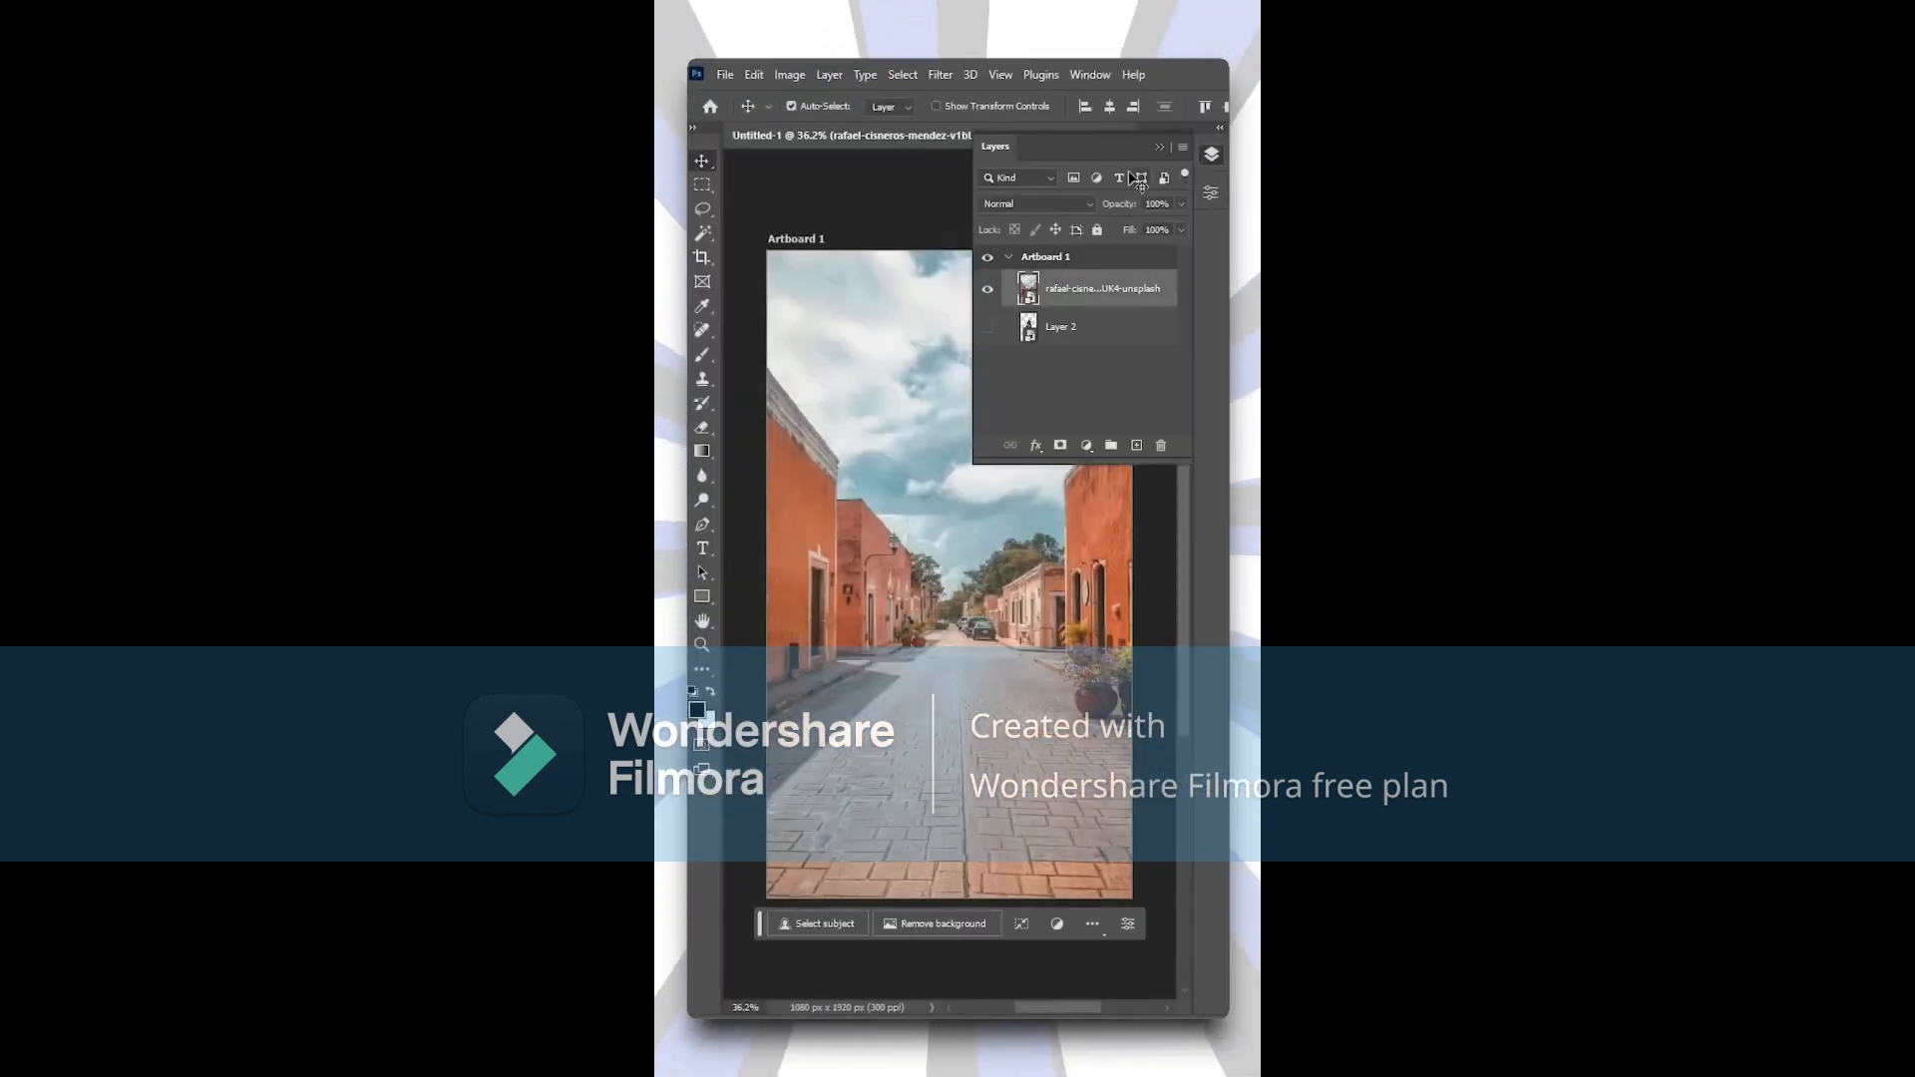
{"action": "left_click", "coordinate": [943, 76]}
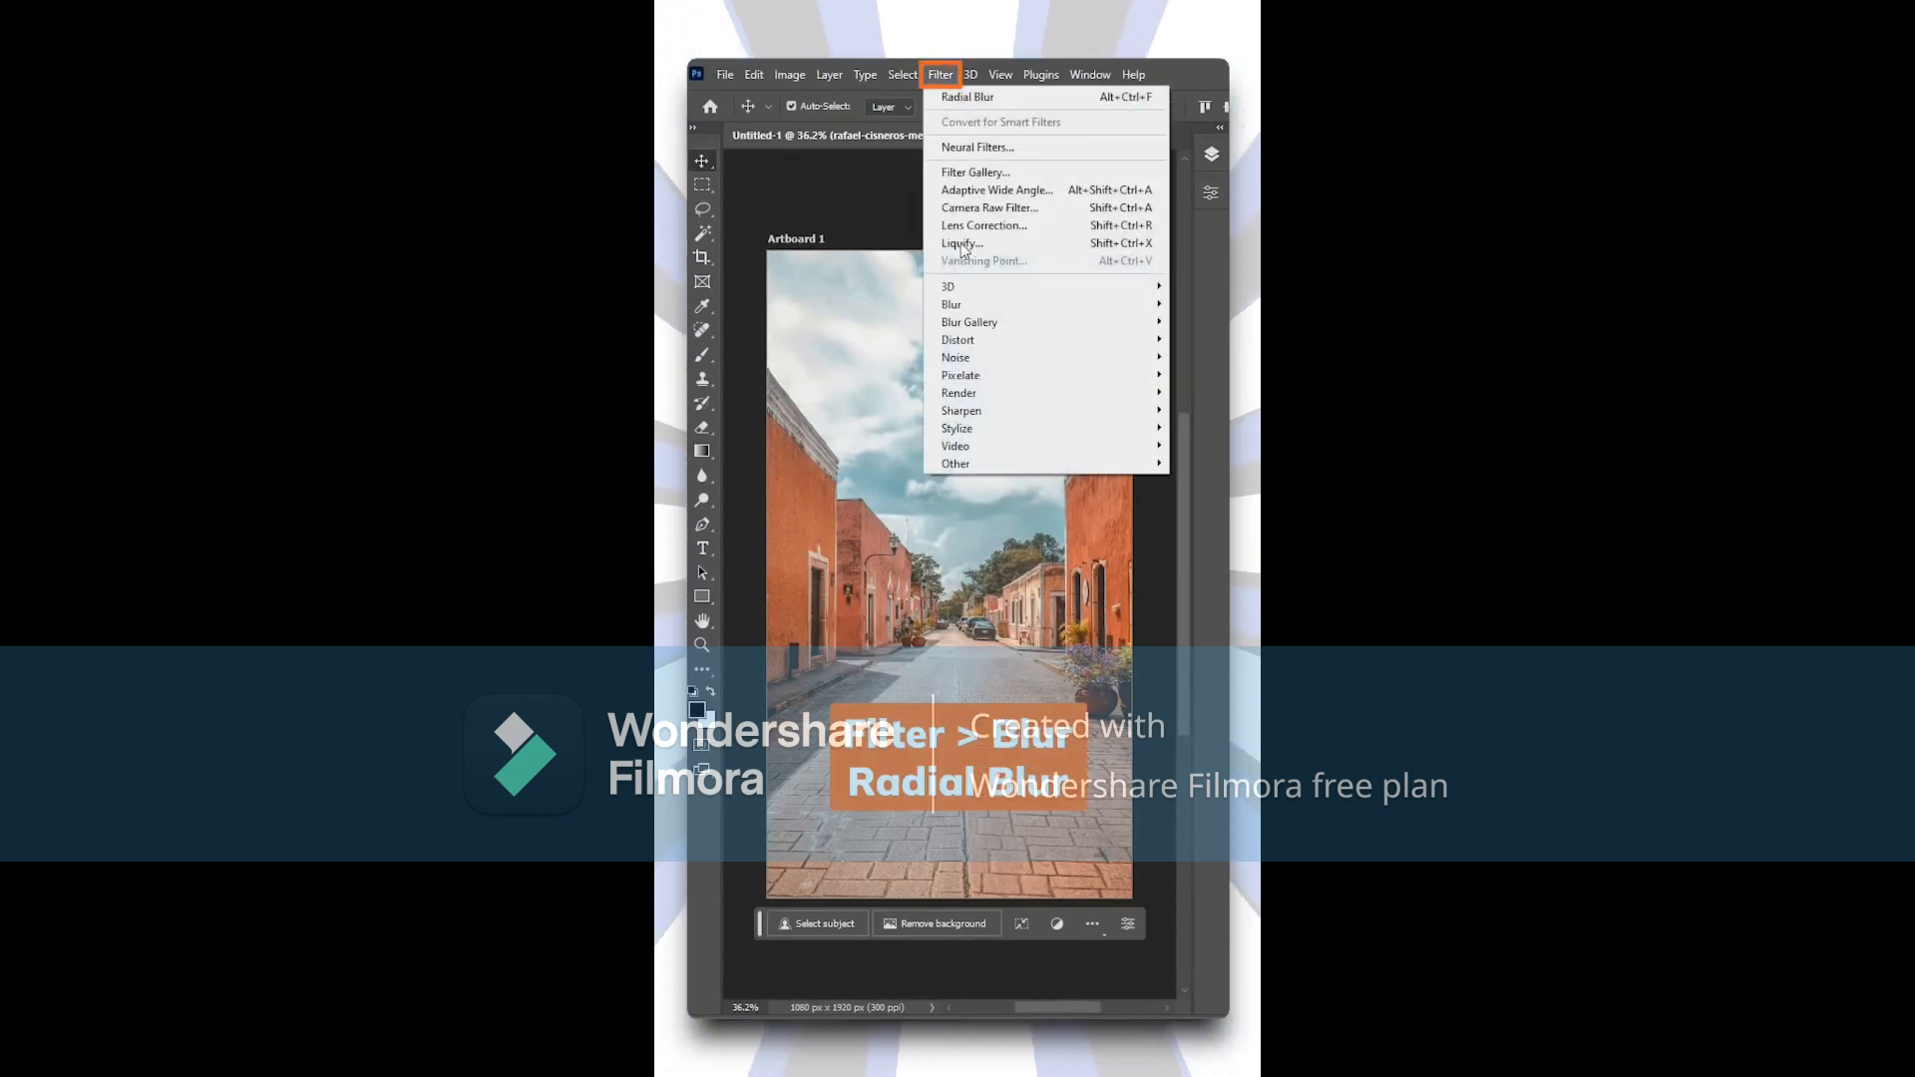
{"action": "mouse_move", "coordinate": [972, 304]}
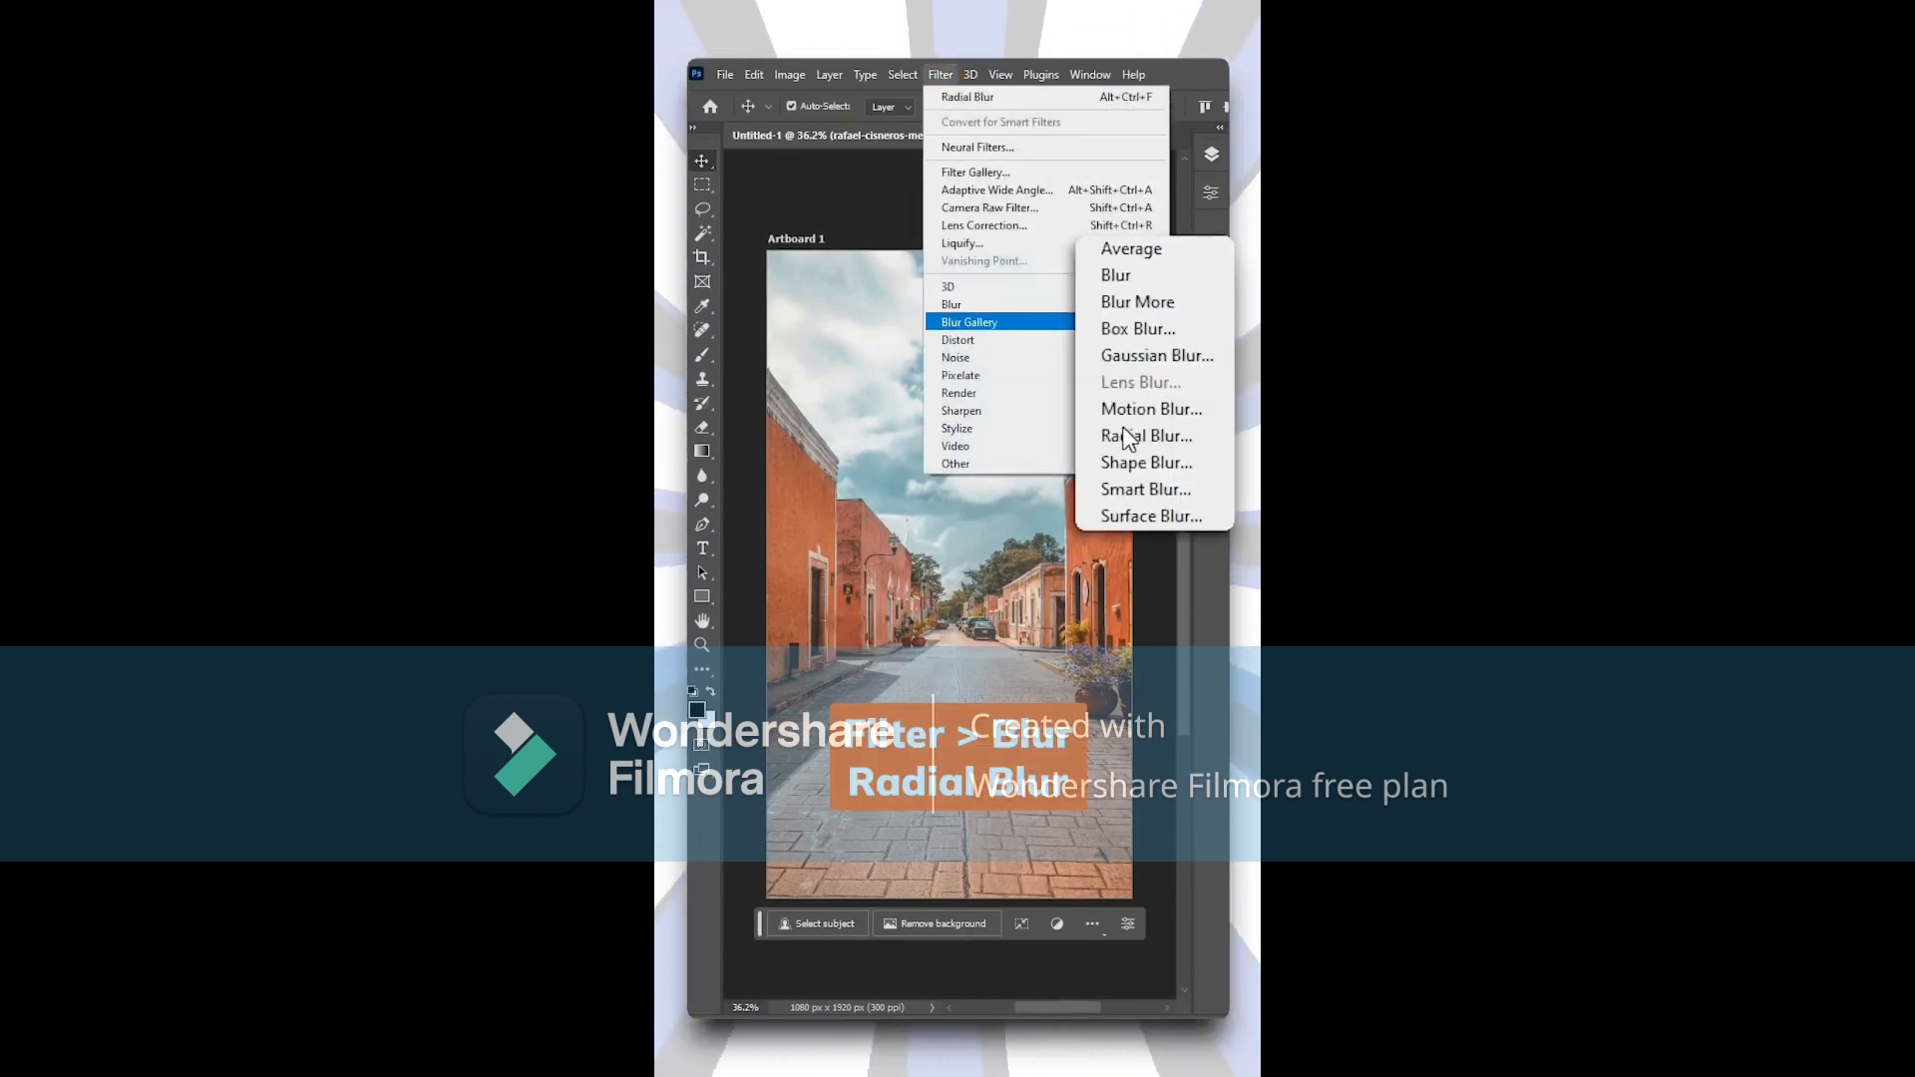
{"action": "left_click", "coordinate": [1175, 429]}
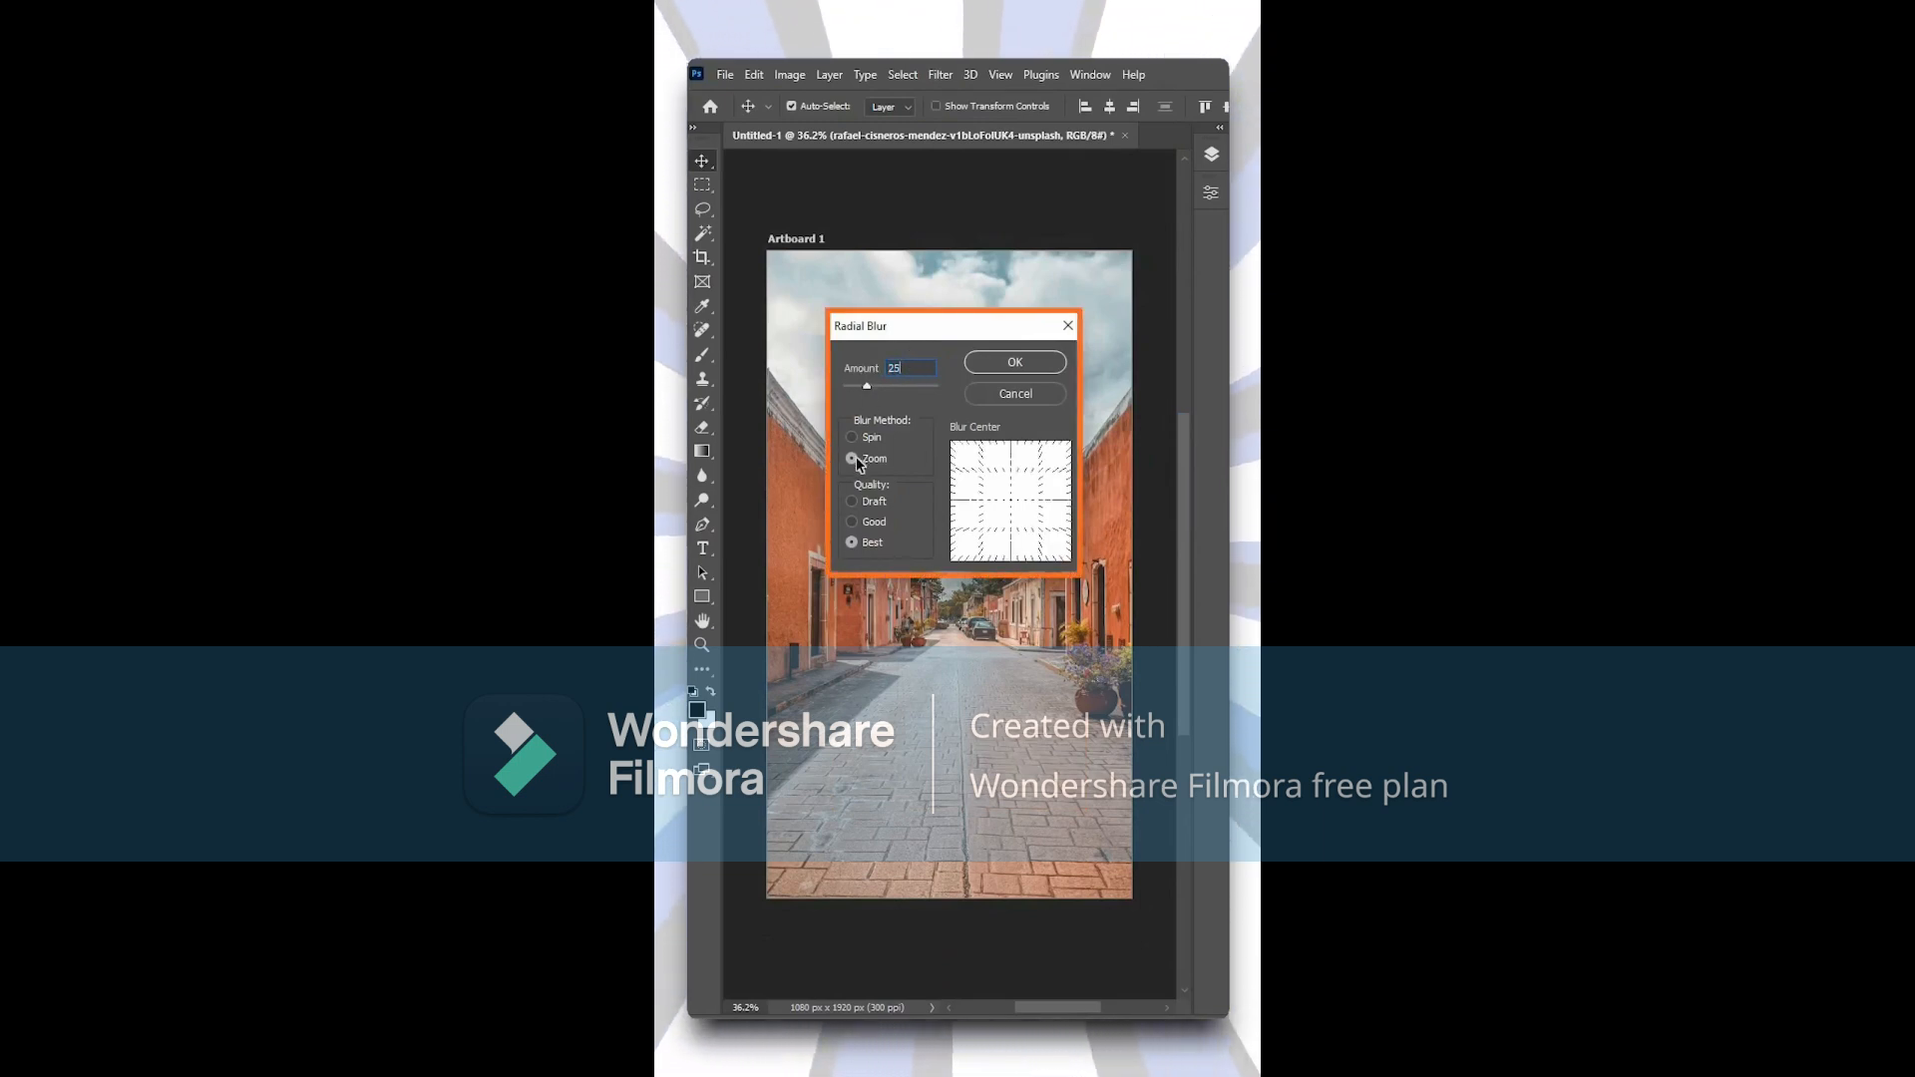
{"action": "left_click", "coordinate": [864, 542]}
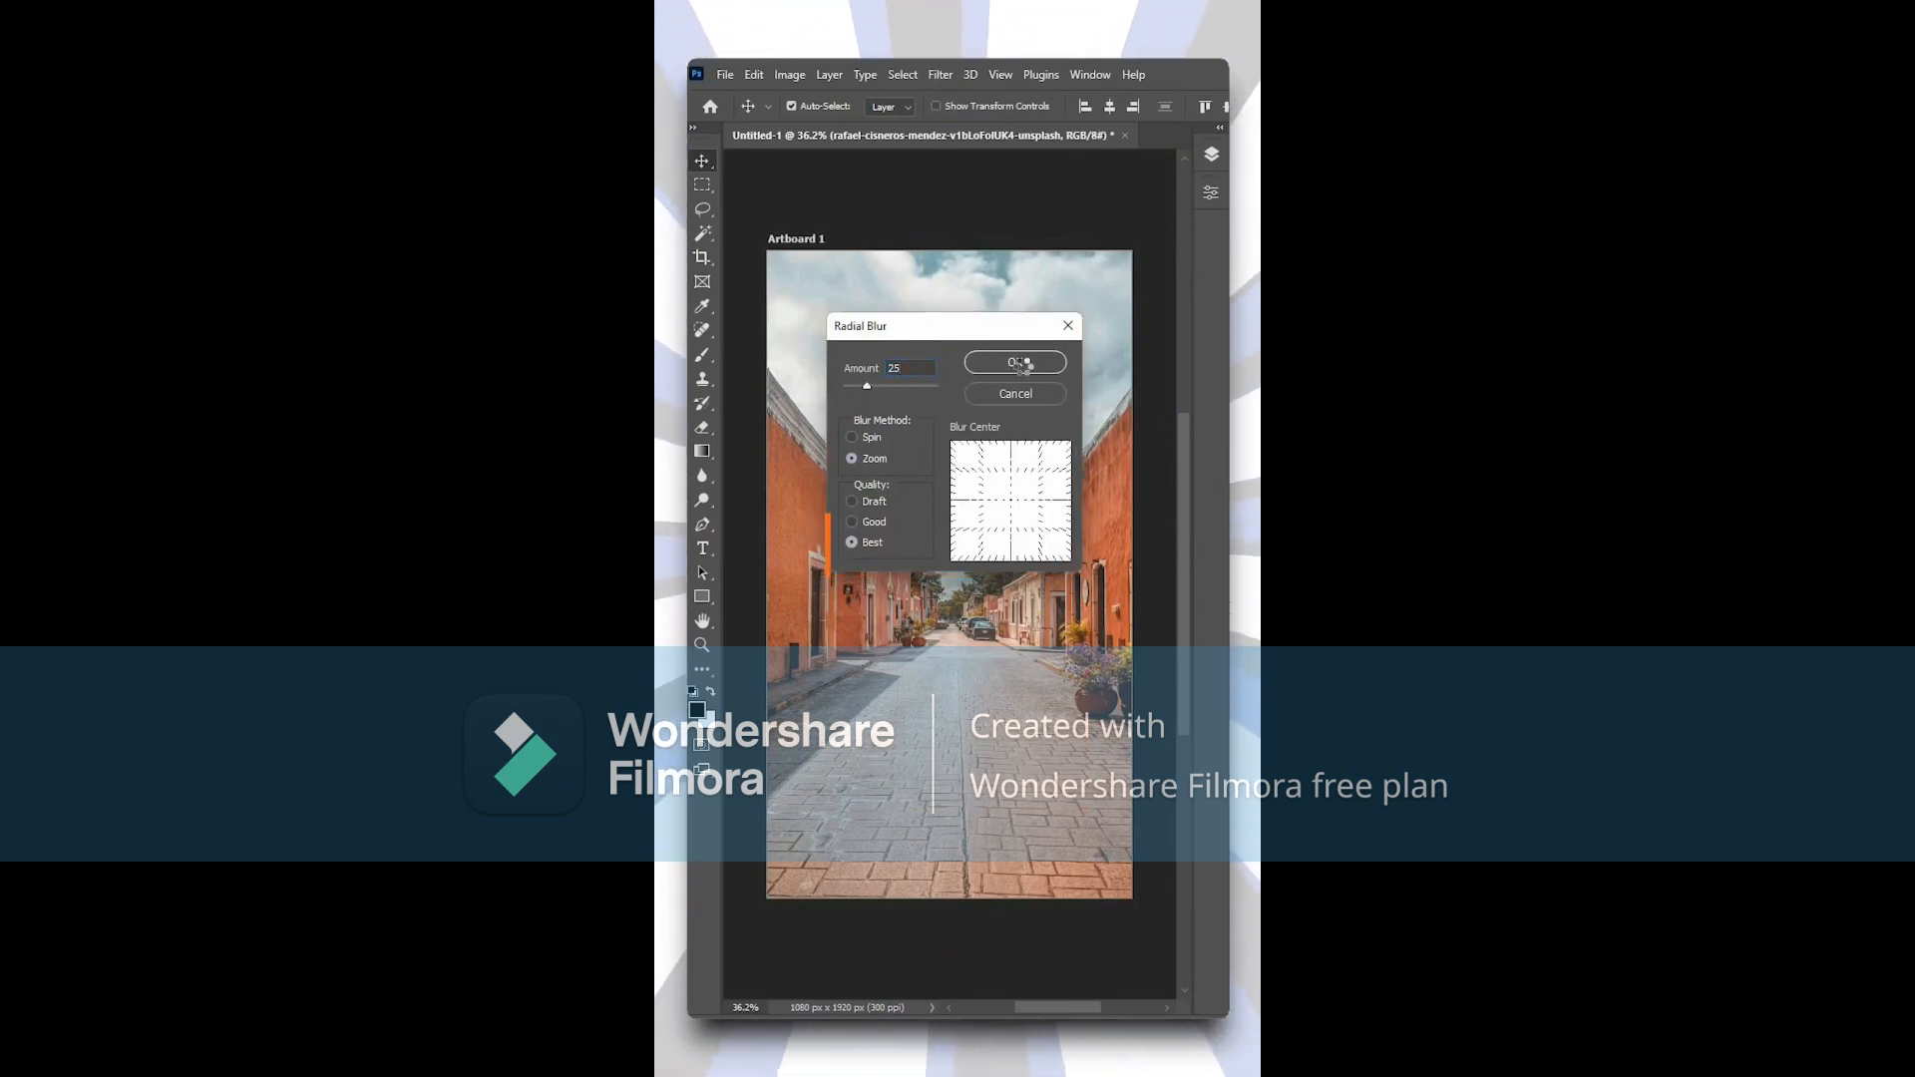
{"action": "left_click", "coordinate": [1013, 363]}
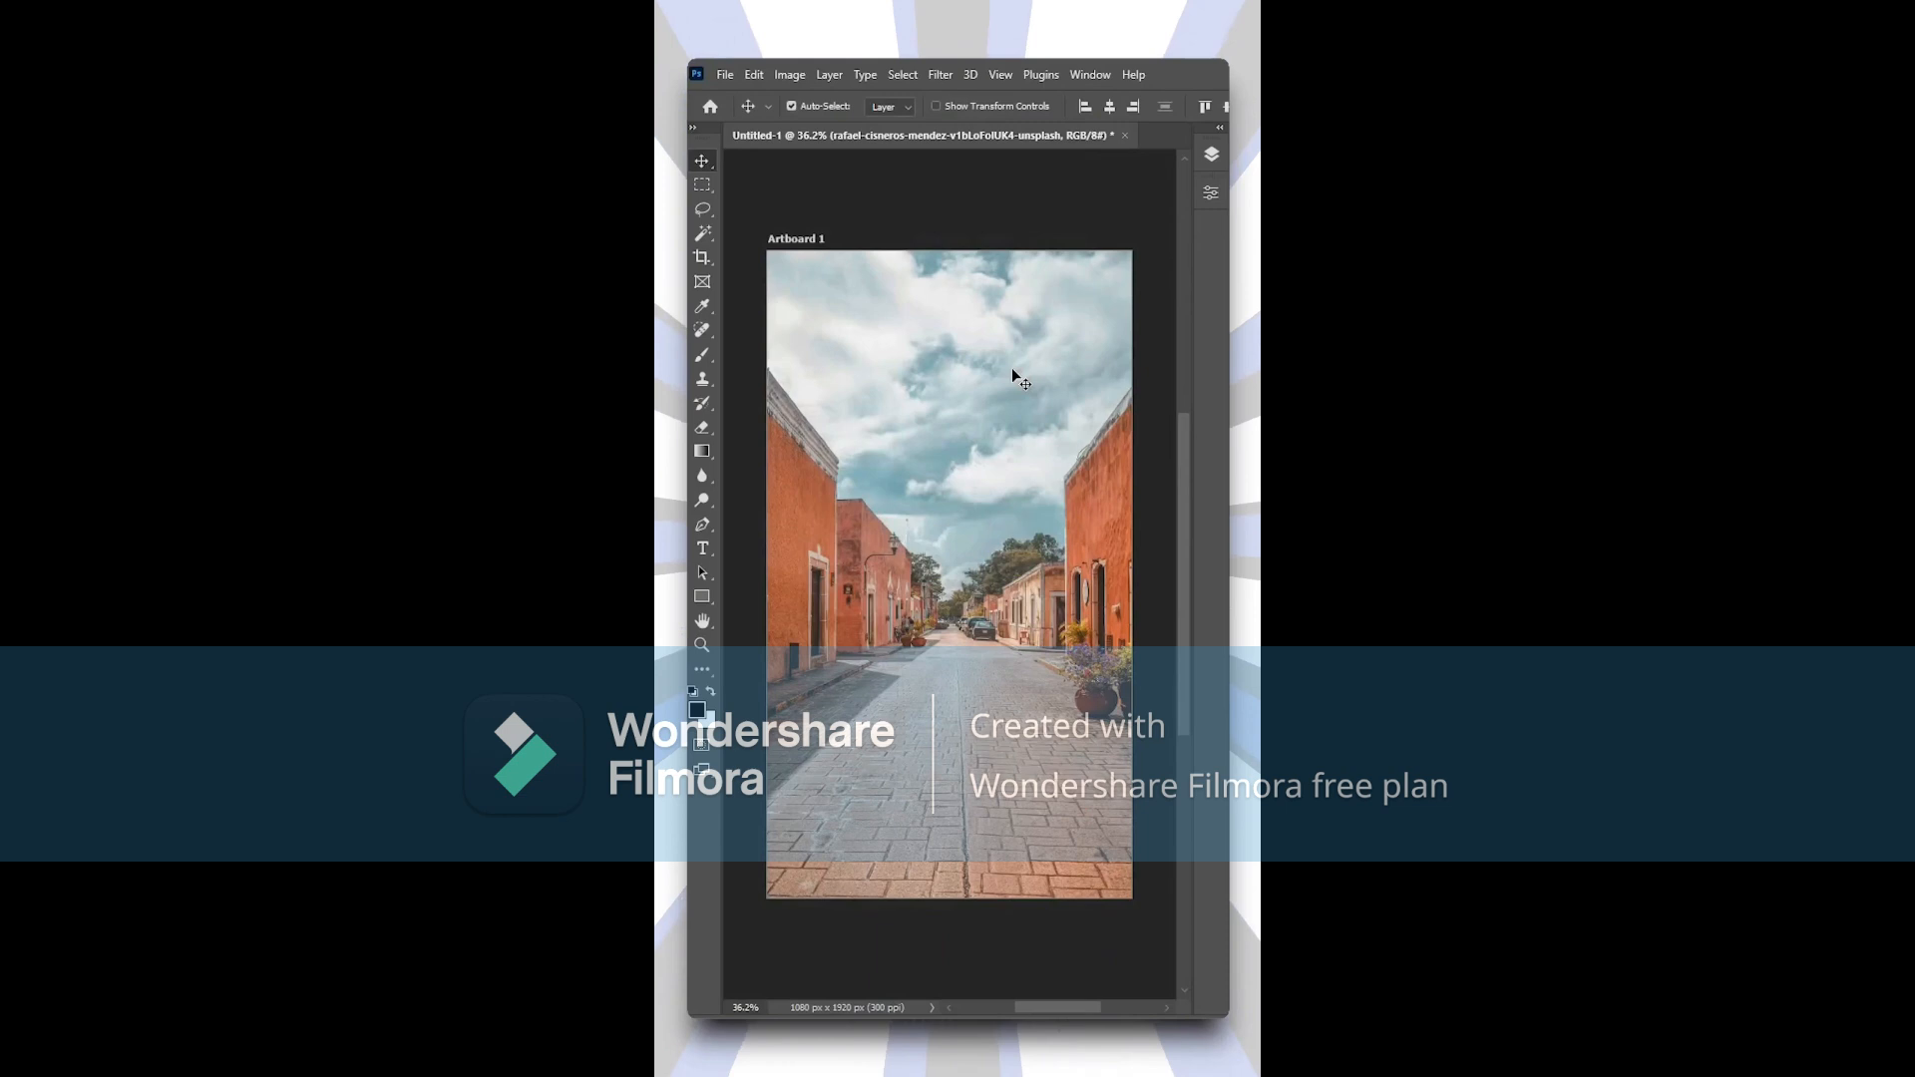
- Move Layer 2 above the blurred street photo layer and make it visible
{"action": "left_click", "coordinate": [1211, 154]}
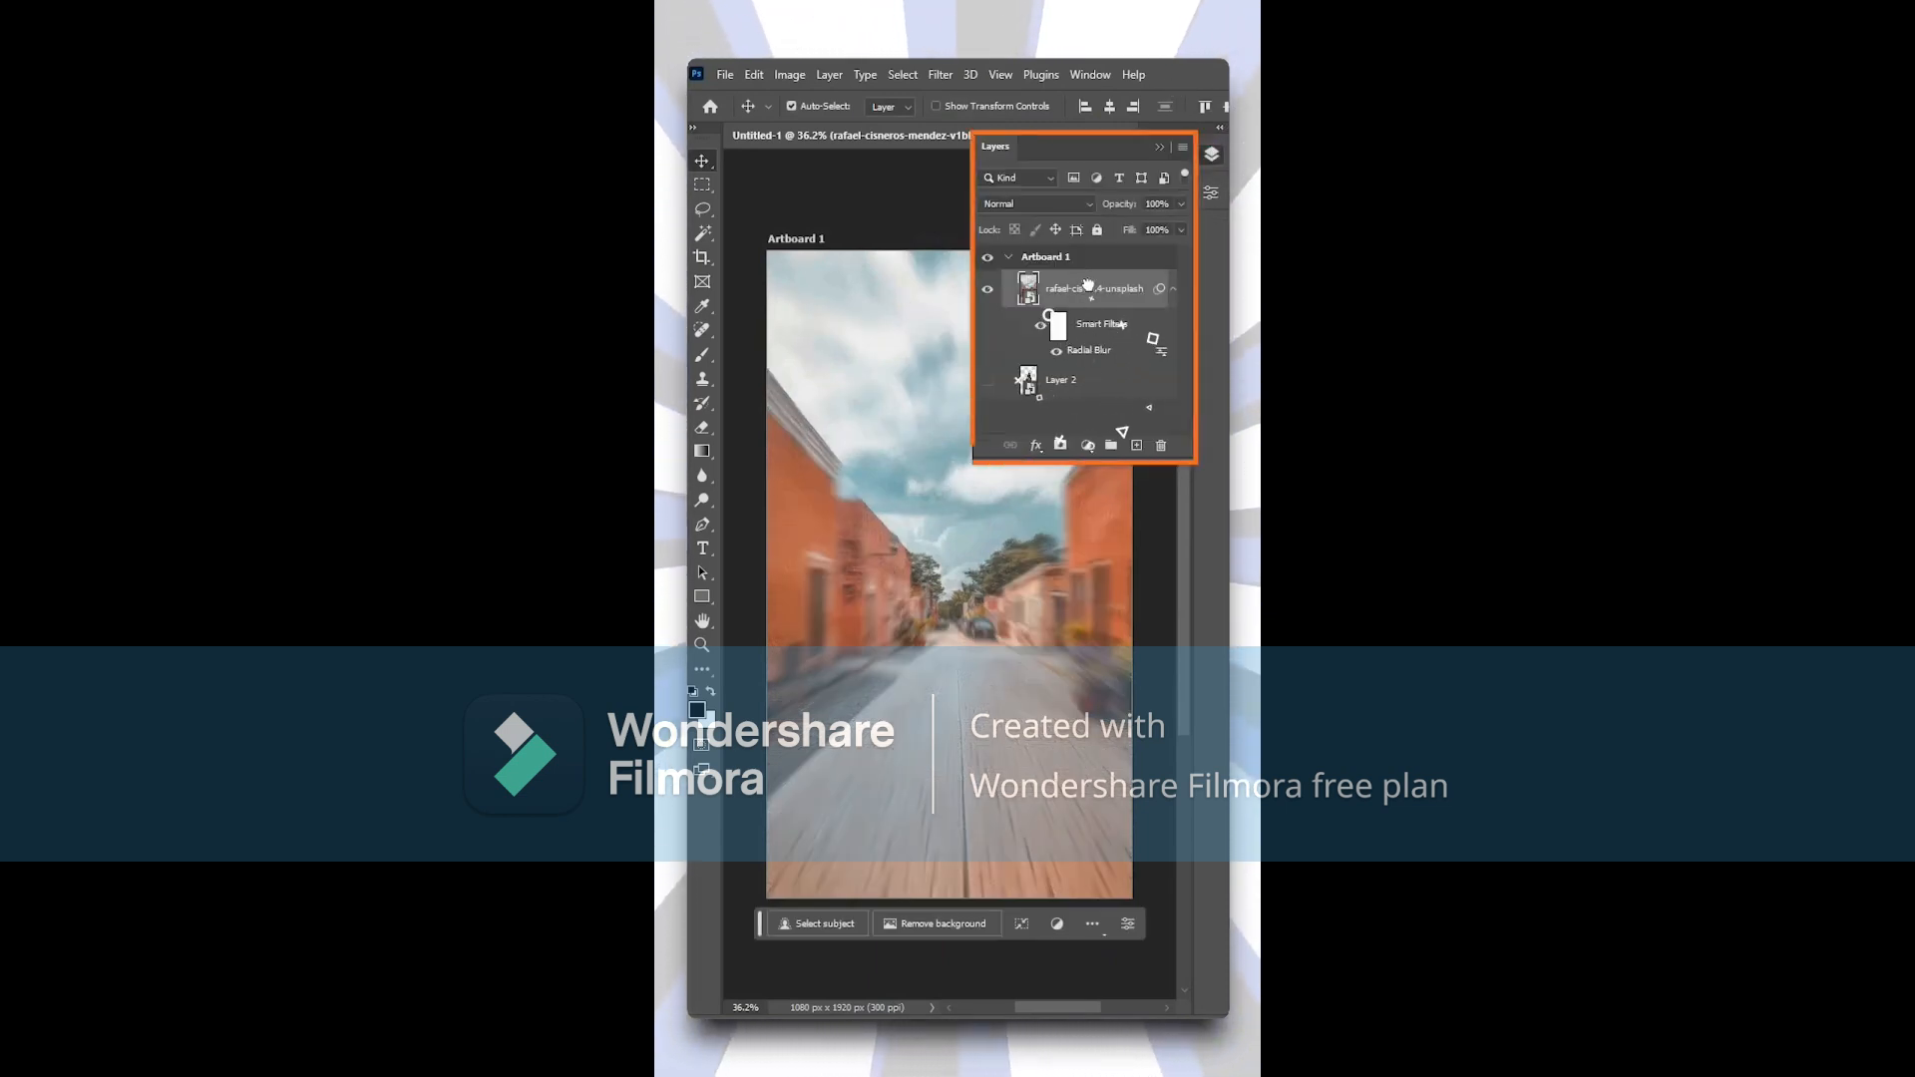
{"action": "left_click_drag", "start_coordinate": [1092, 385], "coordinate": [994, 296]}
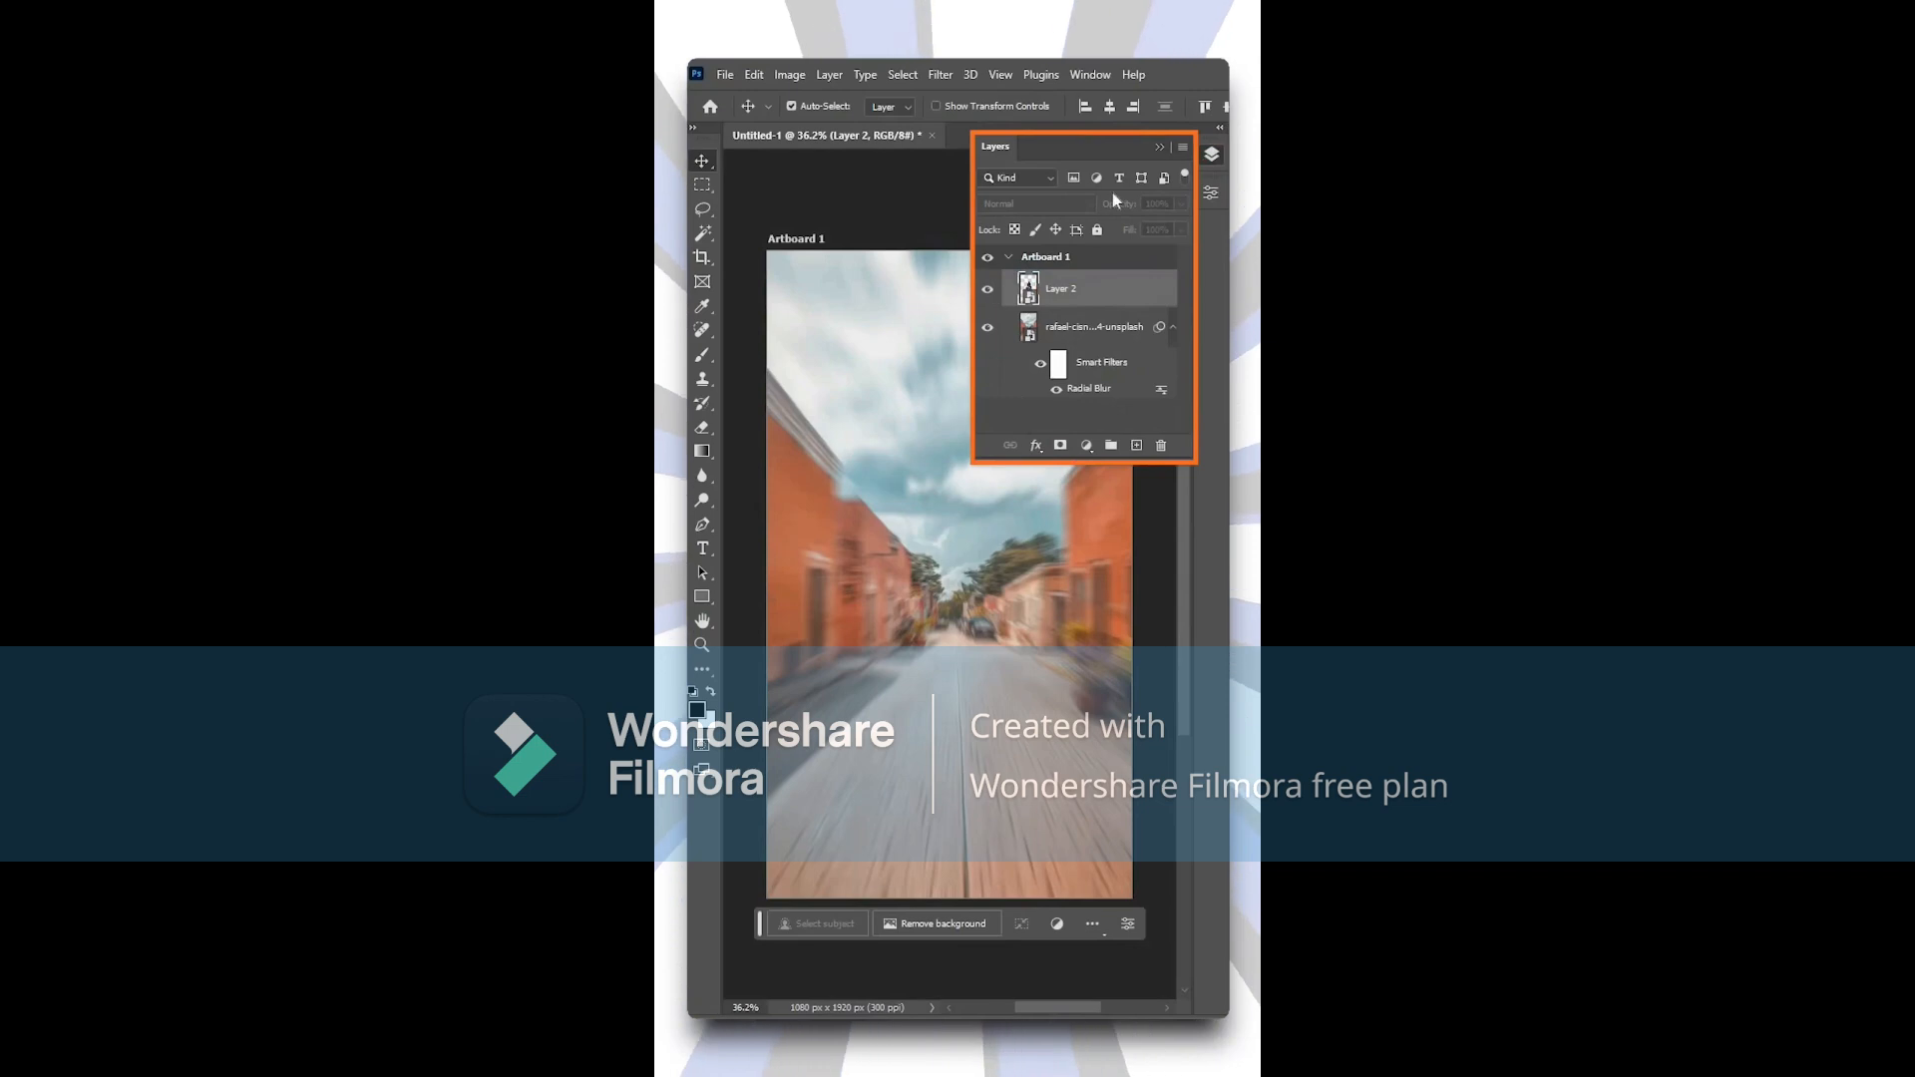
{"action": "left_click", "coordinate": [989, 291]}
{"action": "left_click", "coordinate": [1211, 153]}
{"action": "left_click", "coordinate": [1068, 171]}
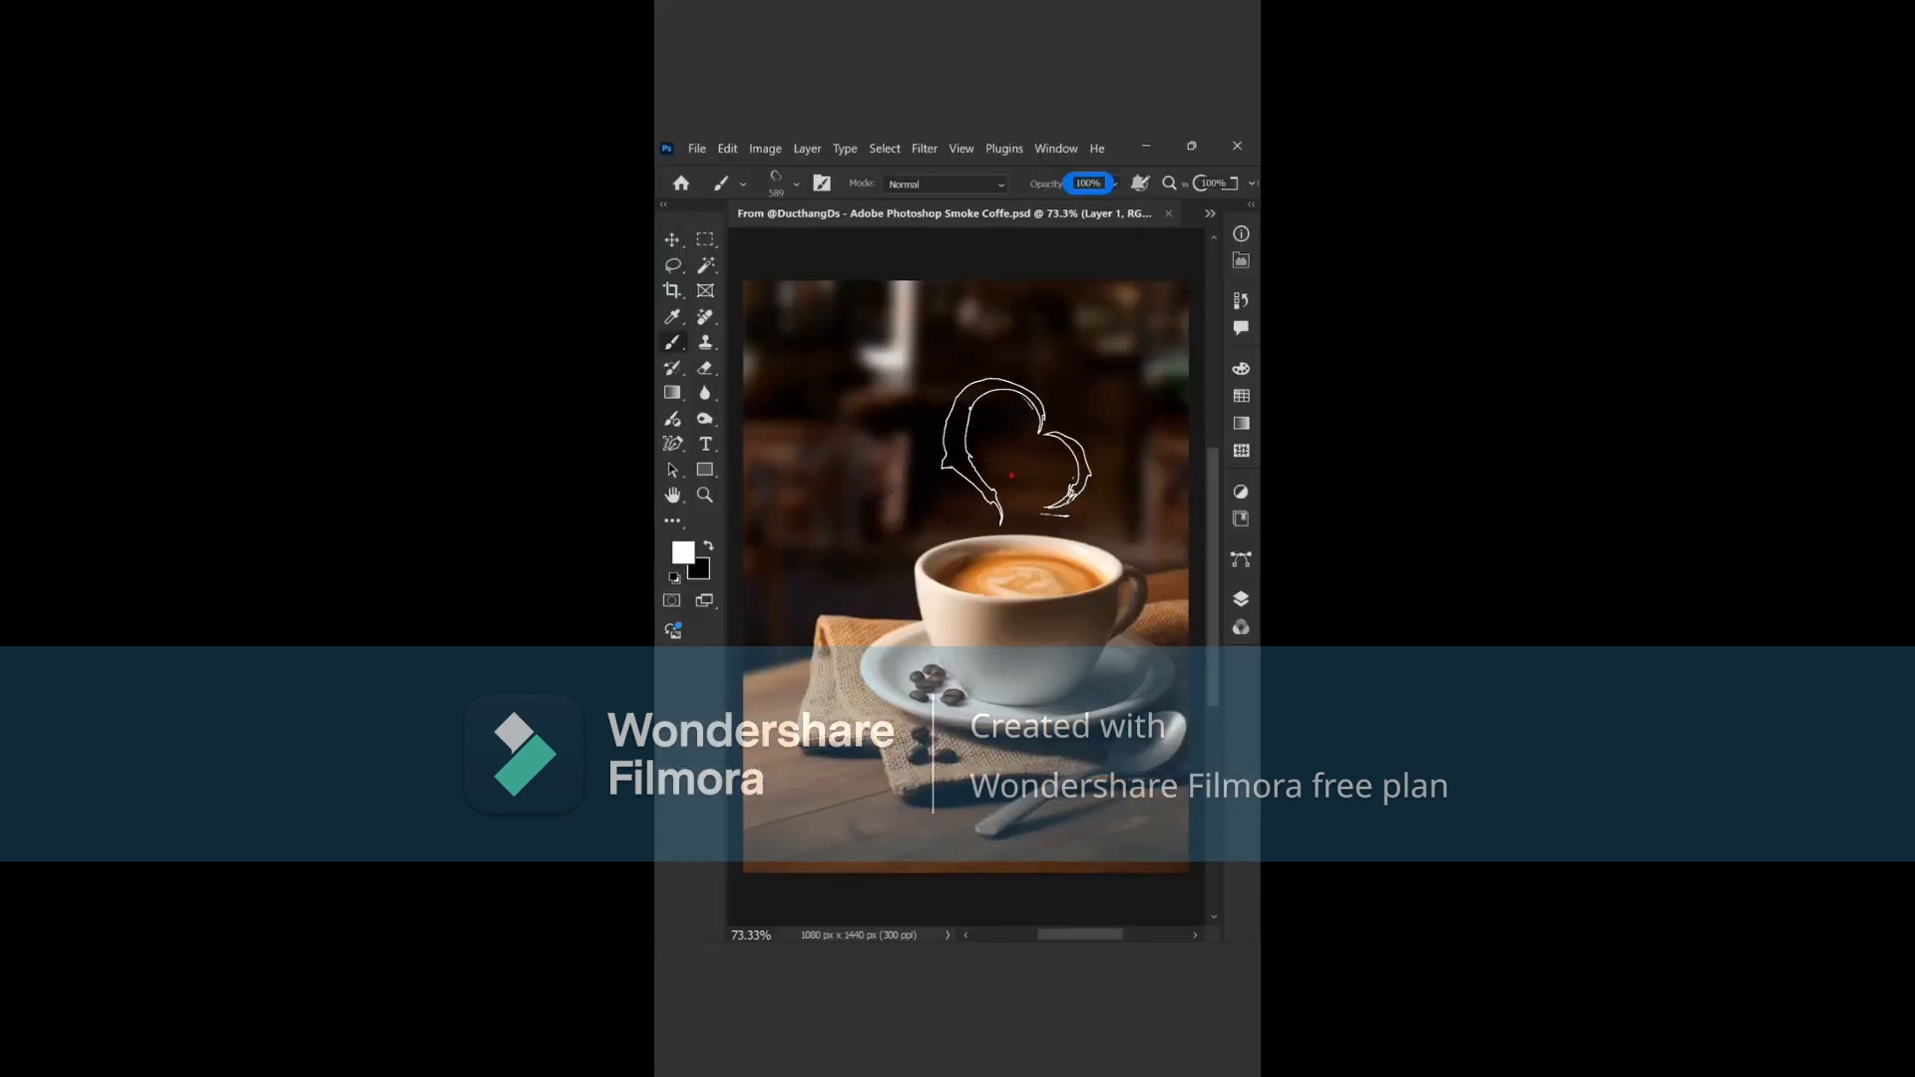
- Stamp white heart-shaped smoke above the cup in each of the two coffee photos with the smoke brush
{"action": "left_click", "coordinate": [1012, 475]}
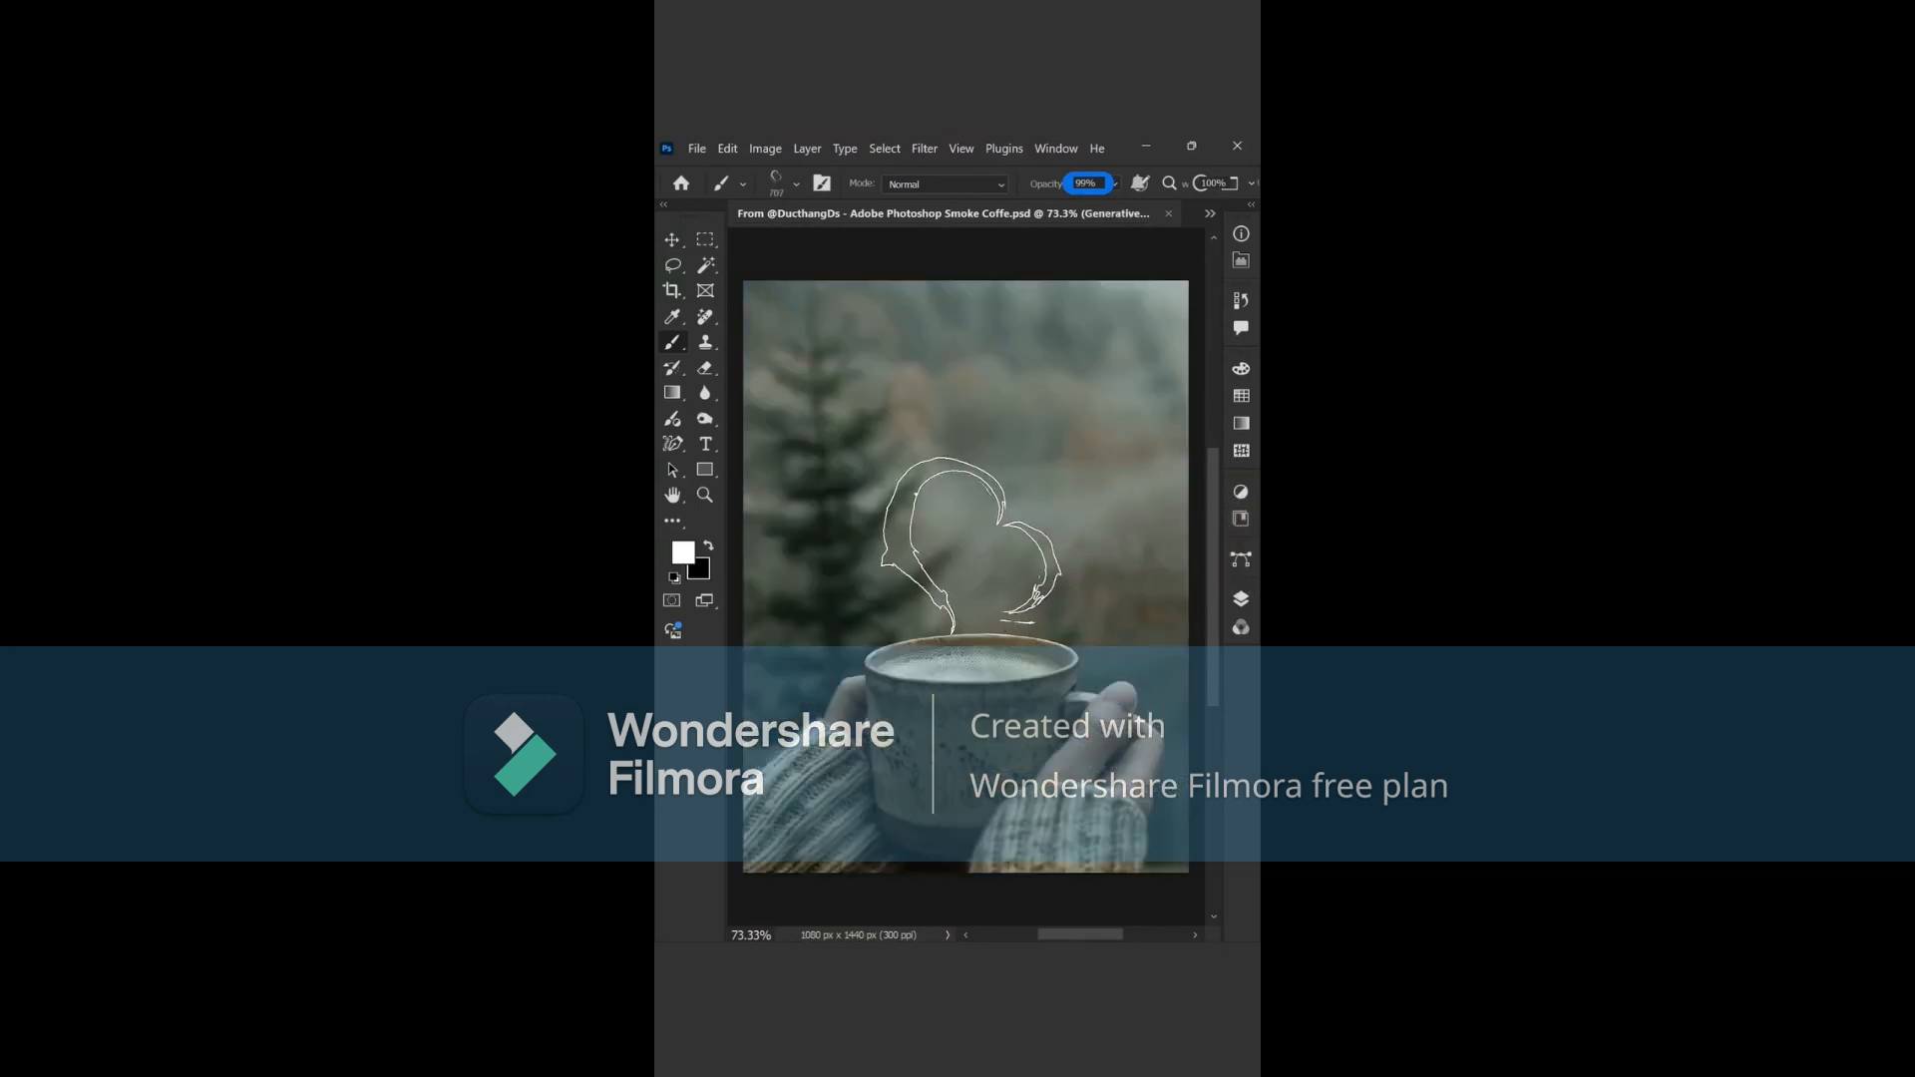
{"action": "left_click", "coordinate": [969, 536]}
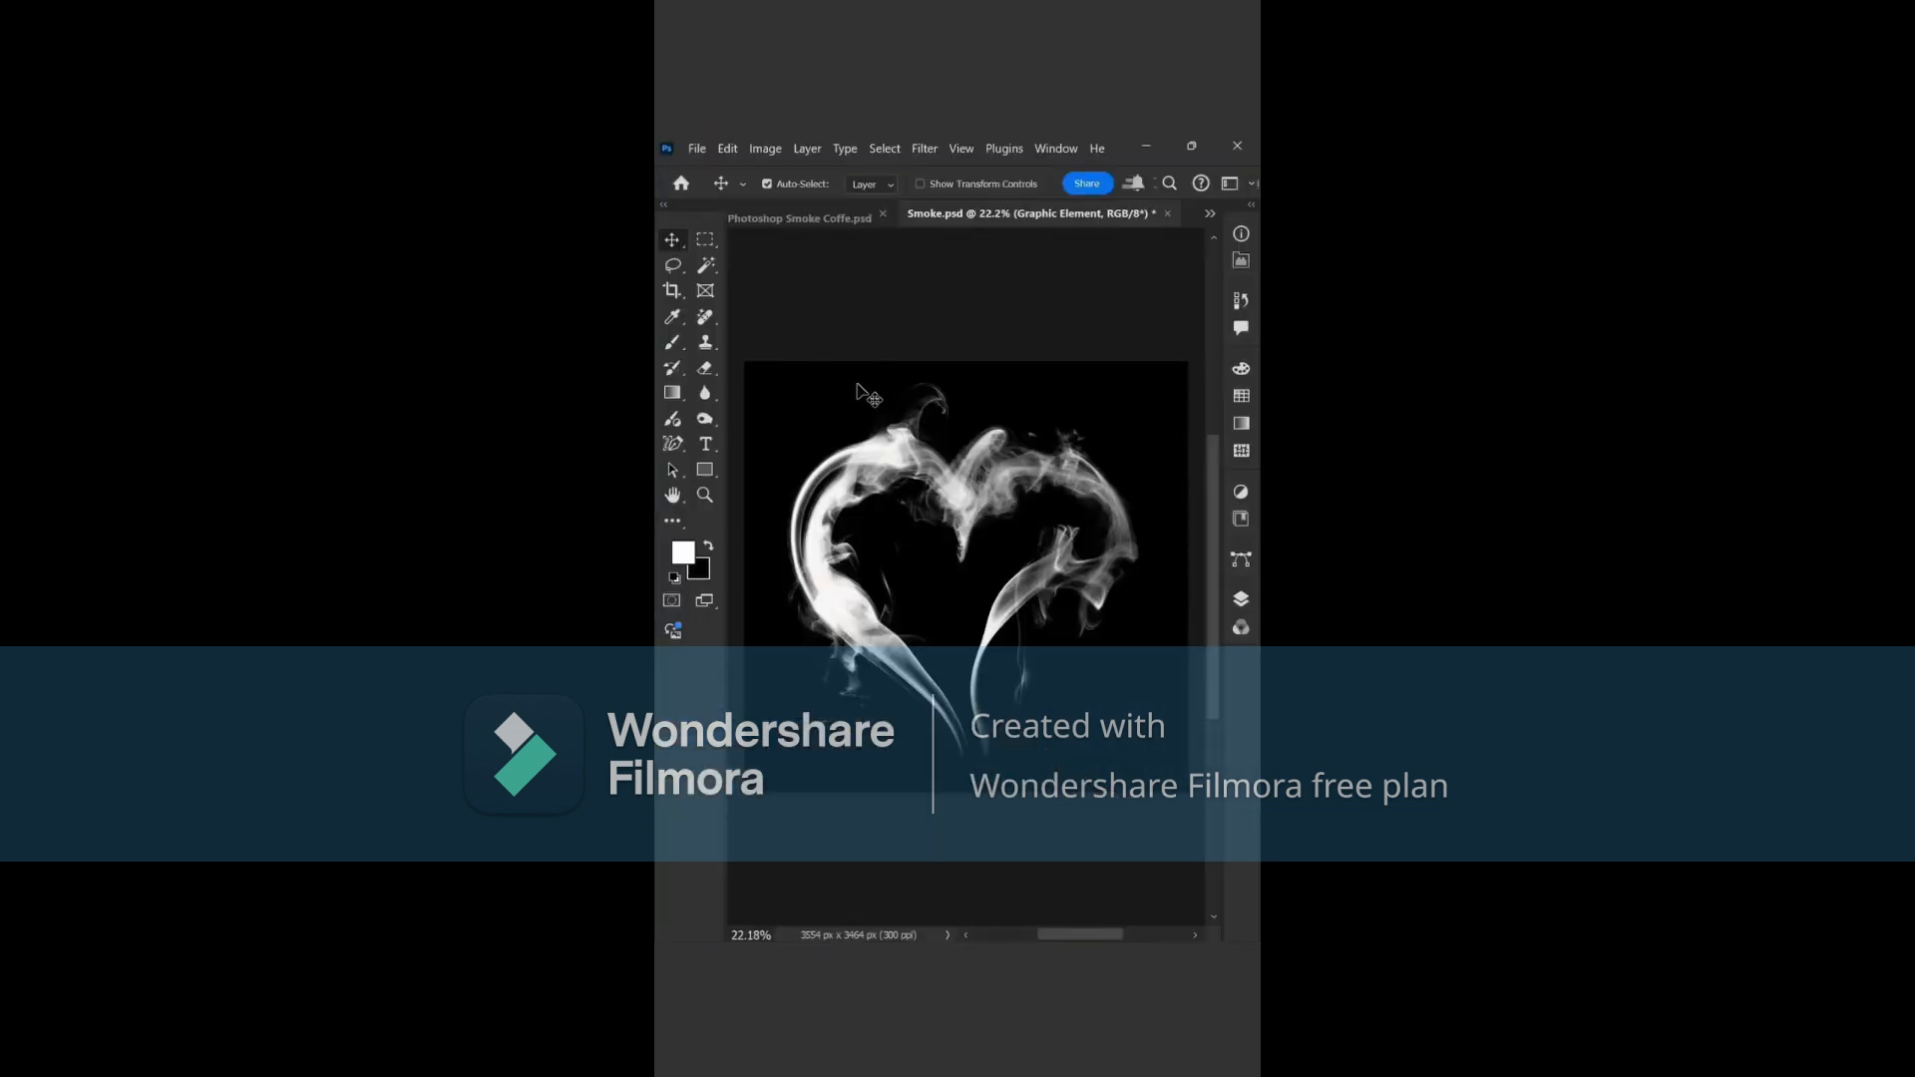
- Invert the colours of the heart-shaped smoke image and define it as a brush preset named Smoke.psd
{"action": "left_click", "coordinate": [765, 148]}
{"action": "mouse_move", "coordinate": [798, 203]}
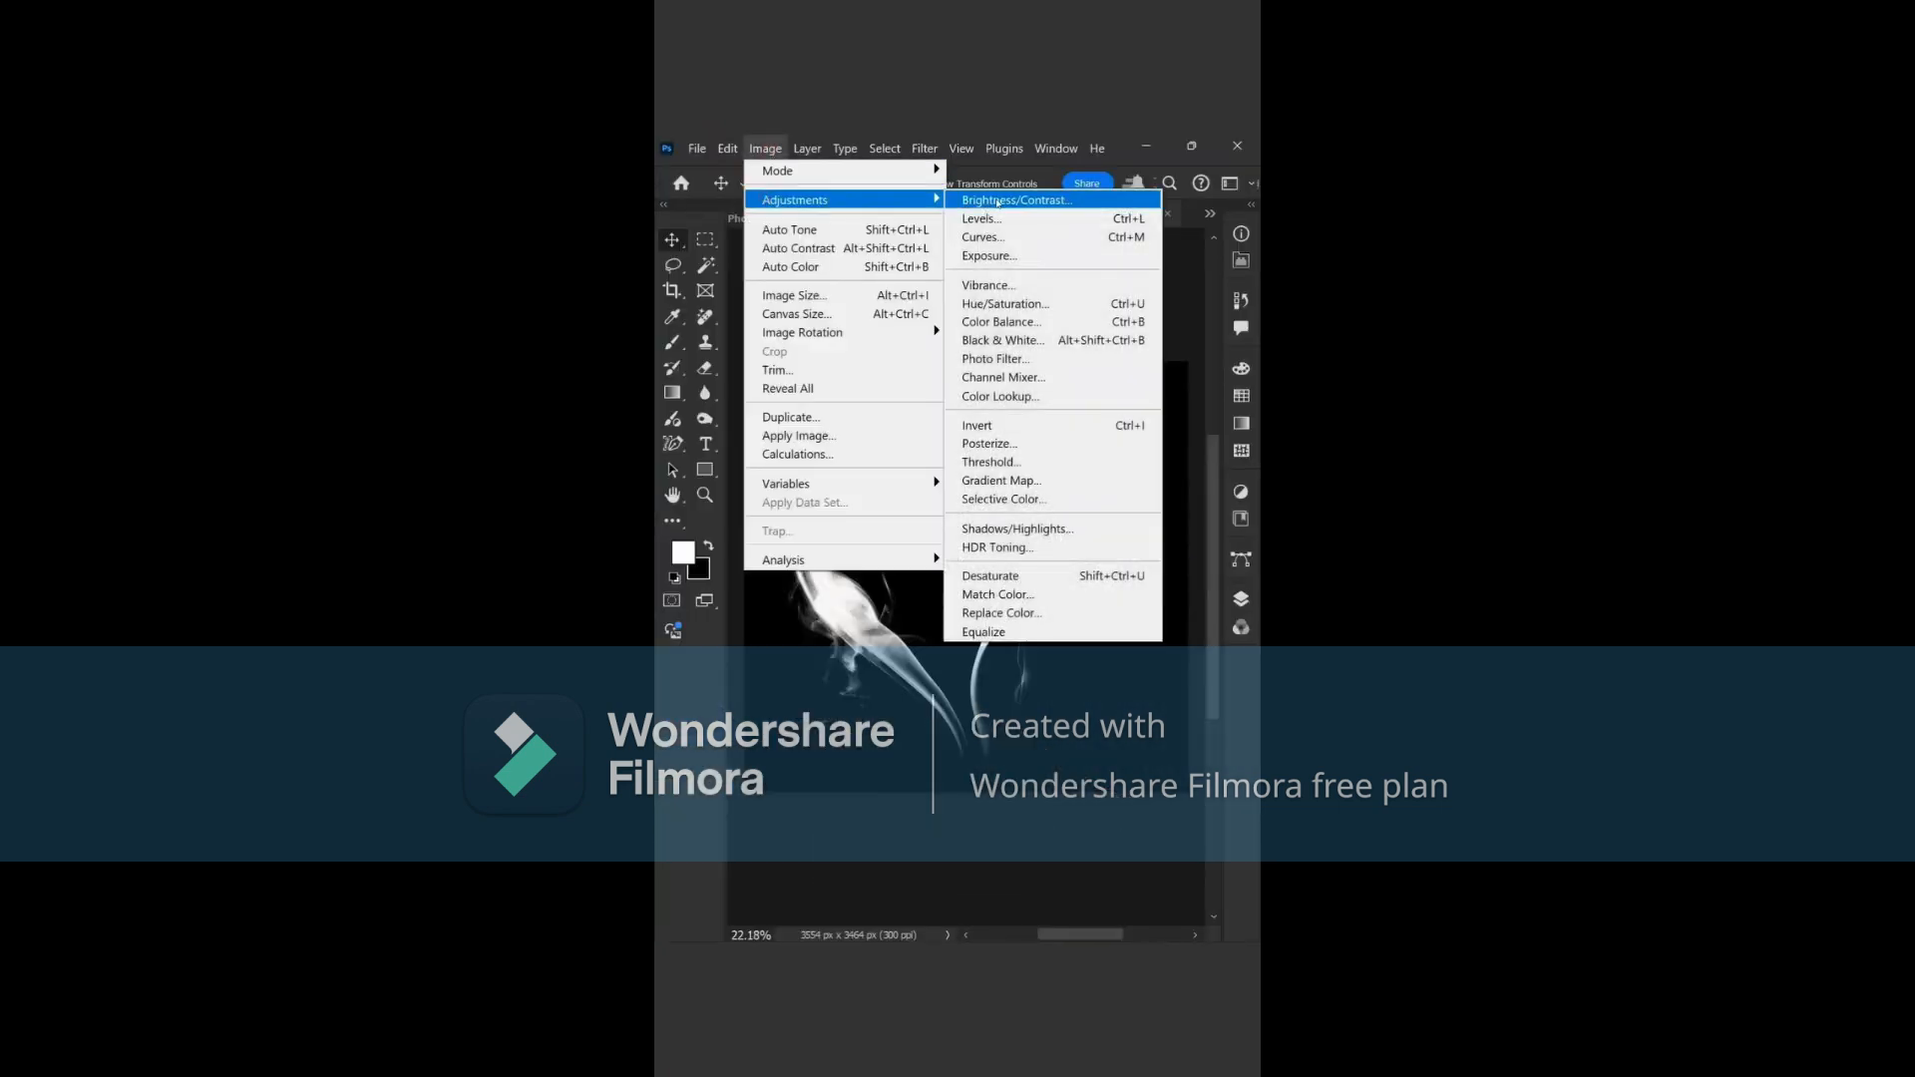
{"action": "left_click", "coordinate": [1008, 423]}
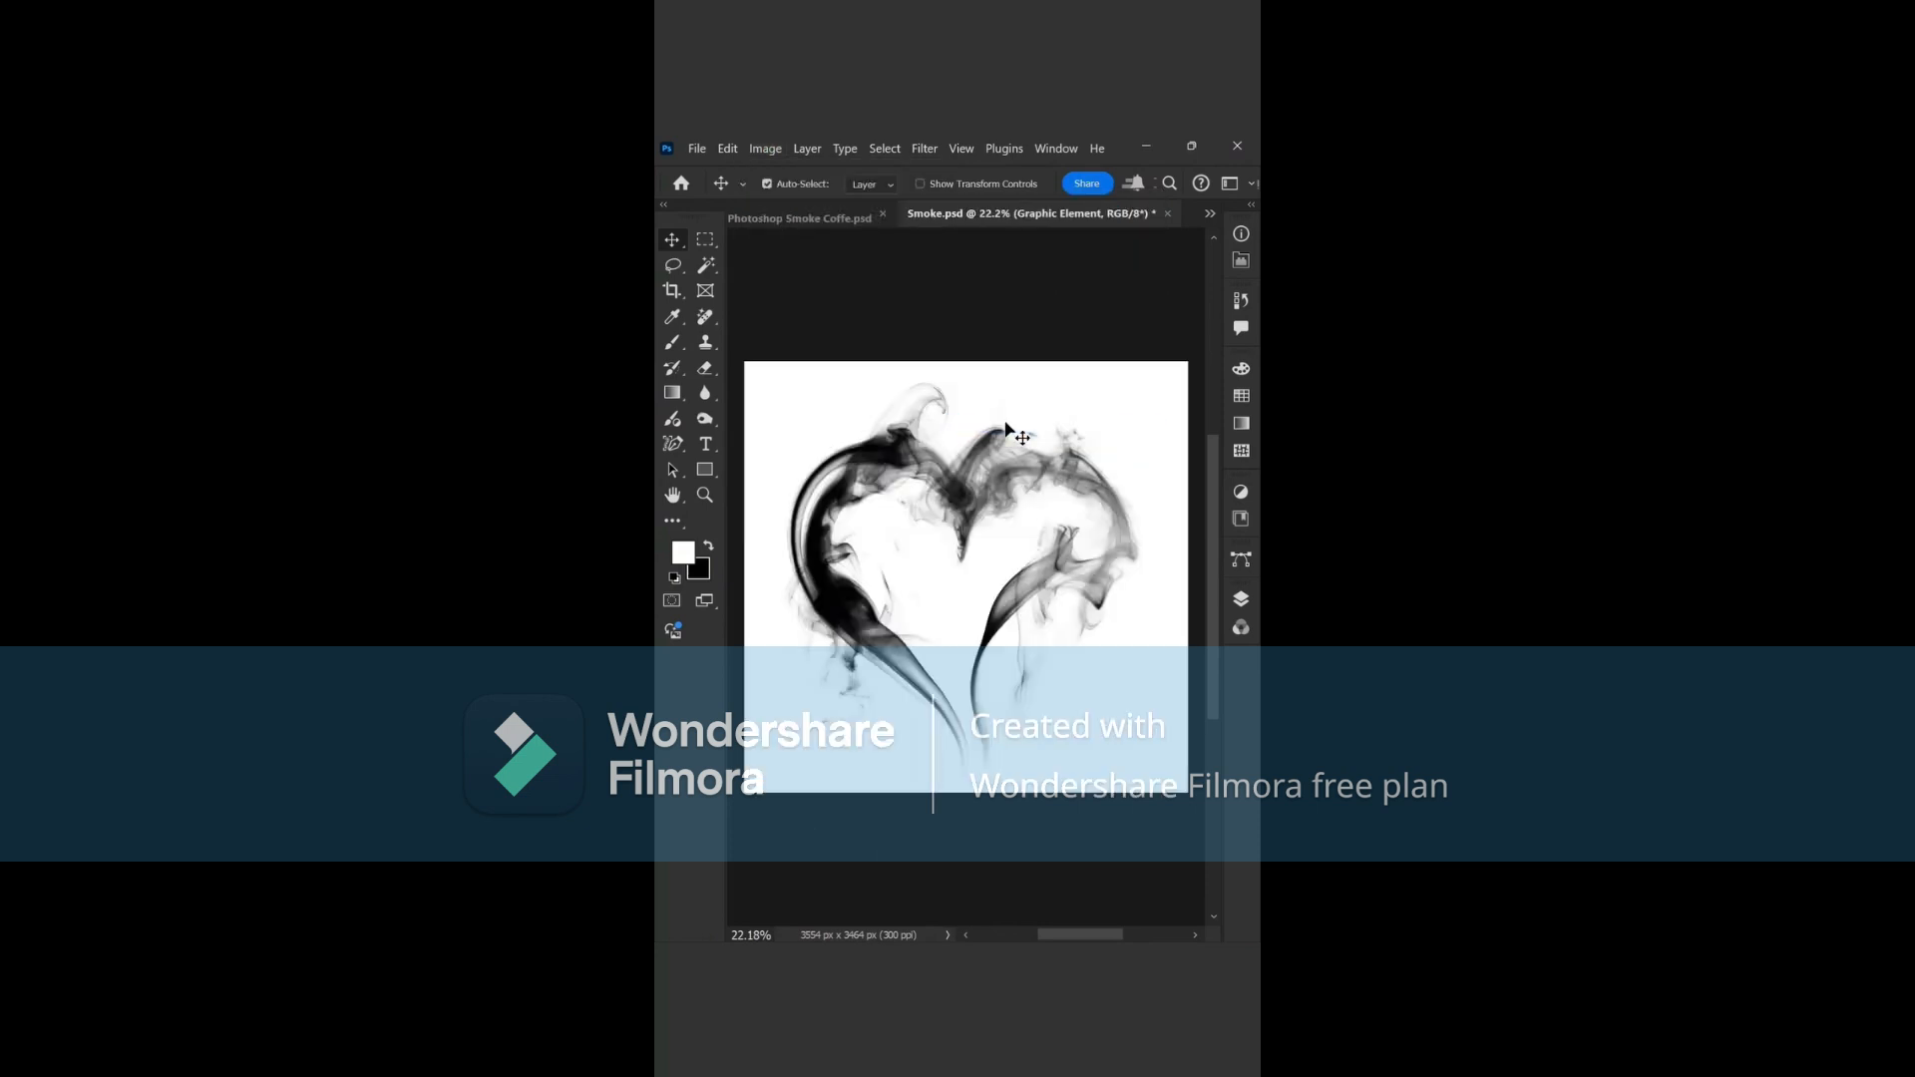
{"action": "left_click", "coordinate": [729, 149]}
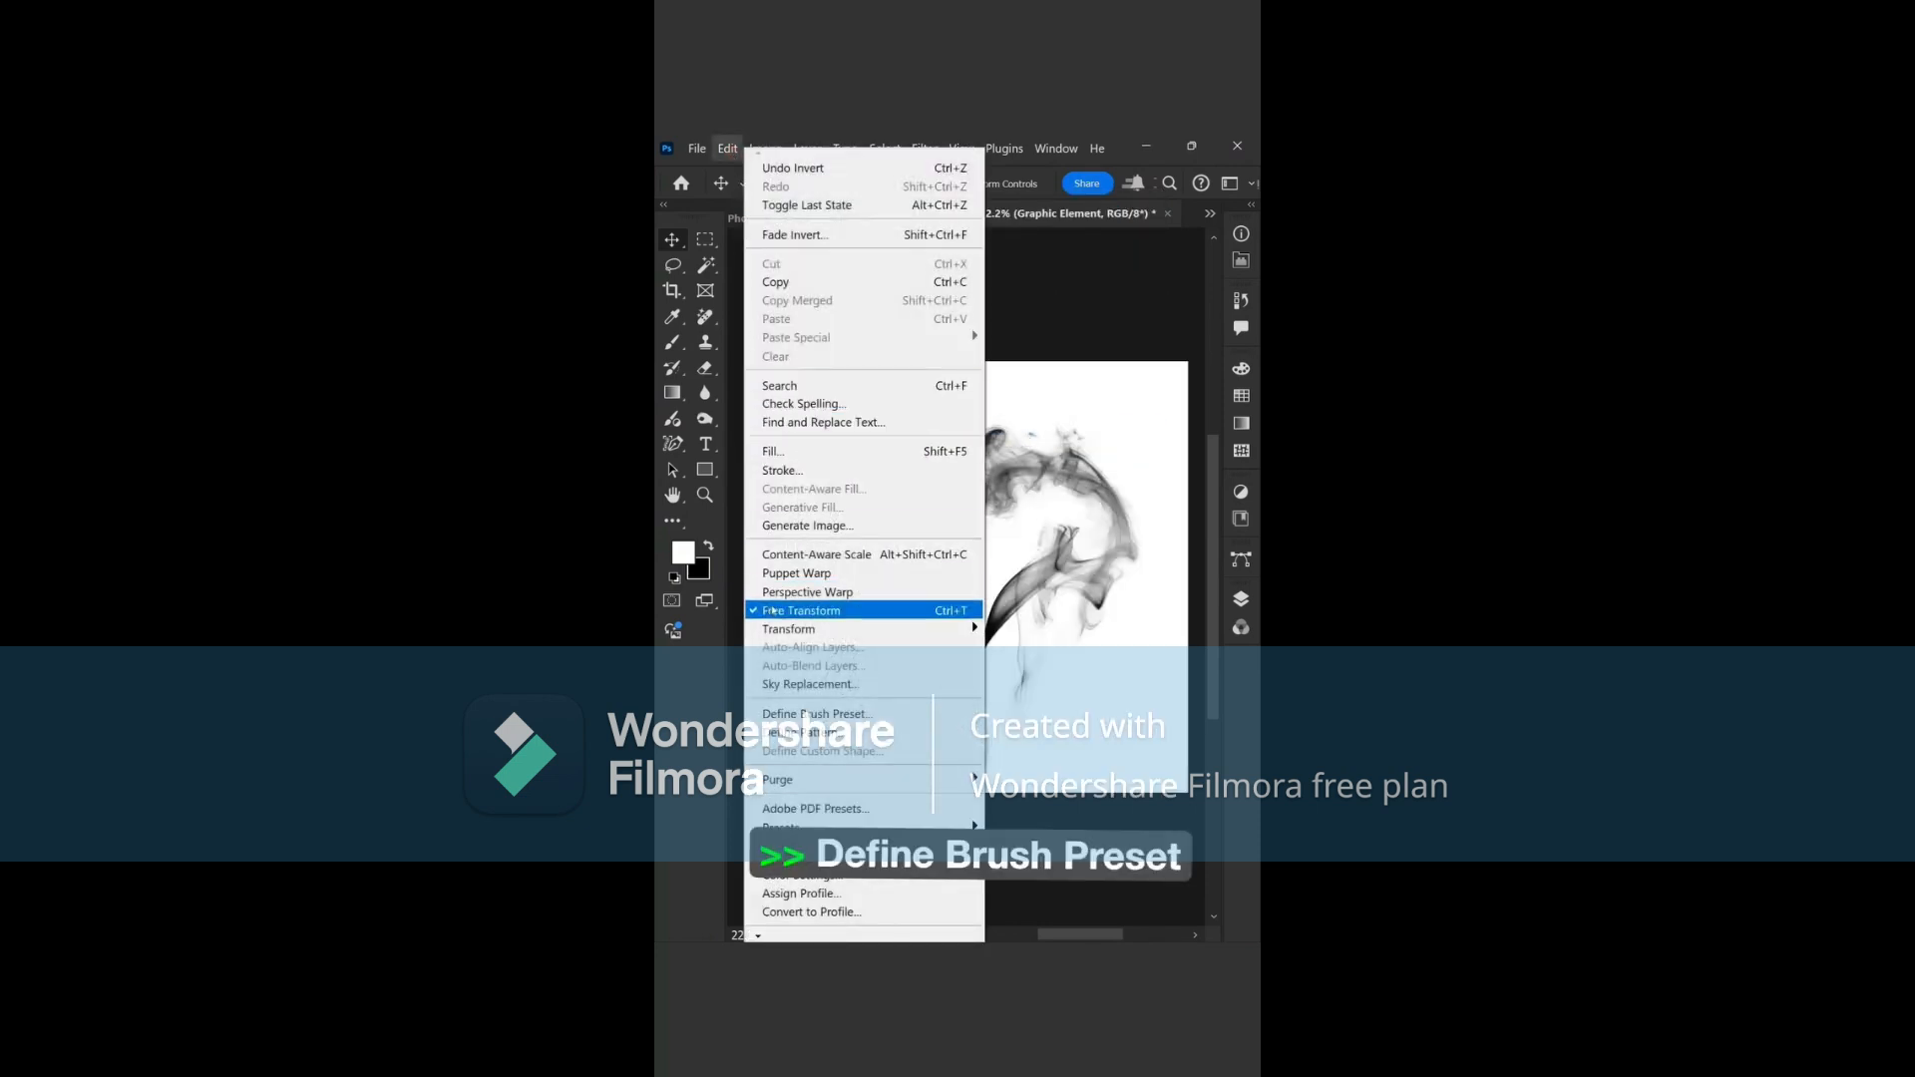
{"action": "left_click", "coordinate": [783, 713]}
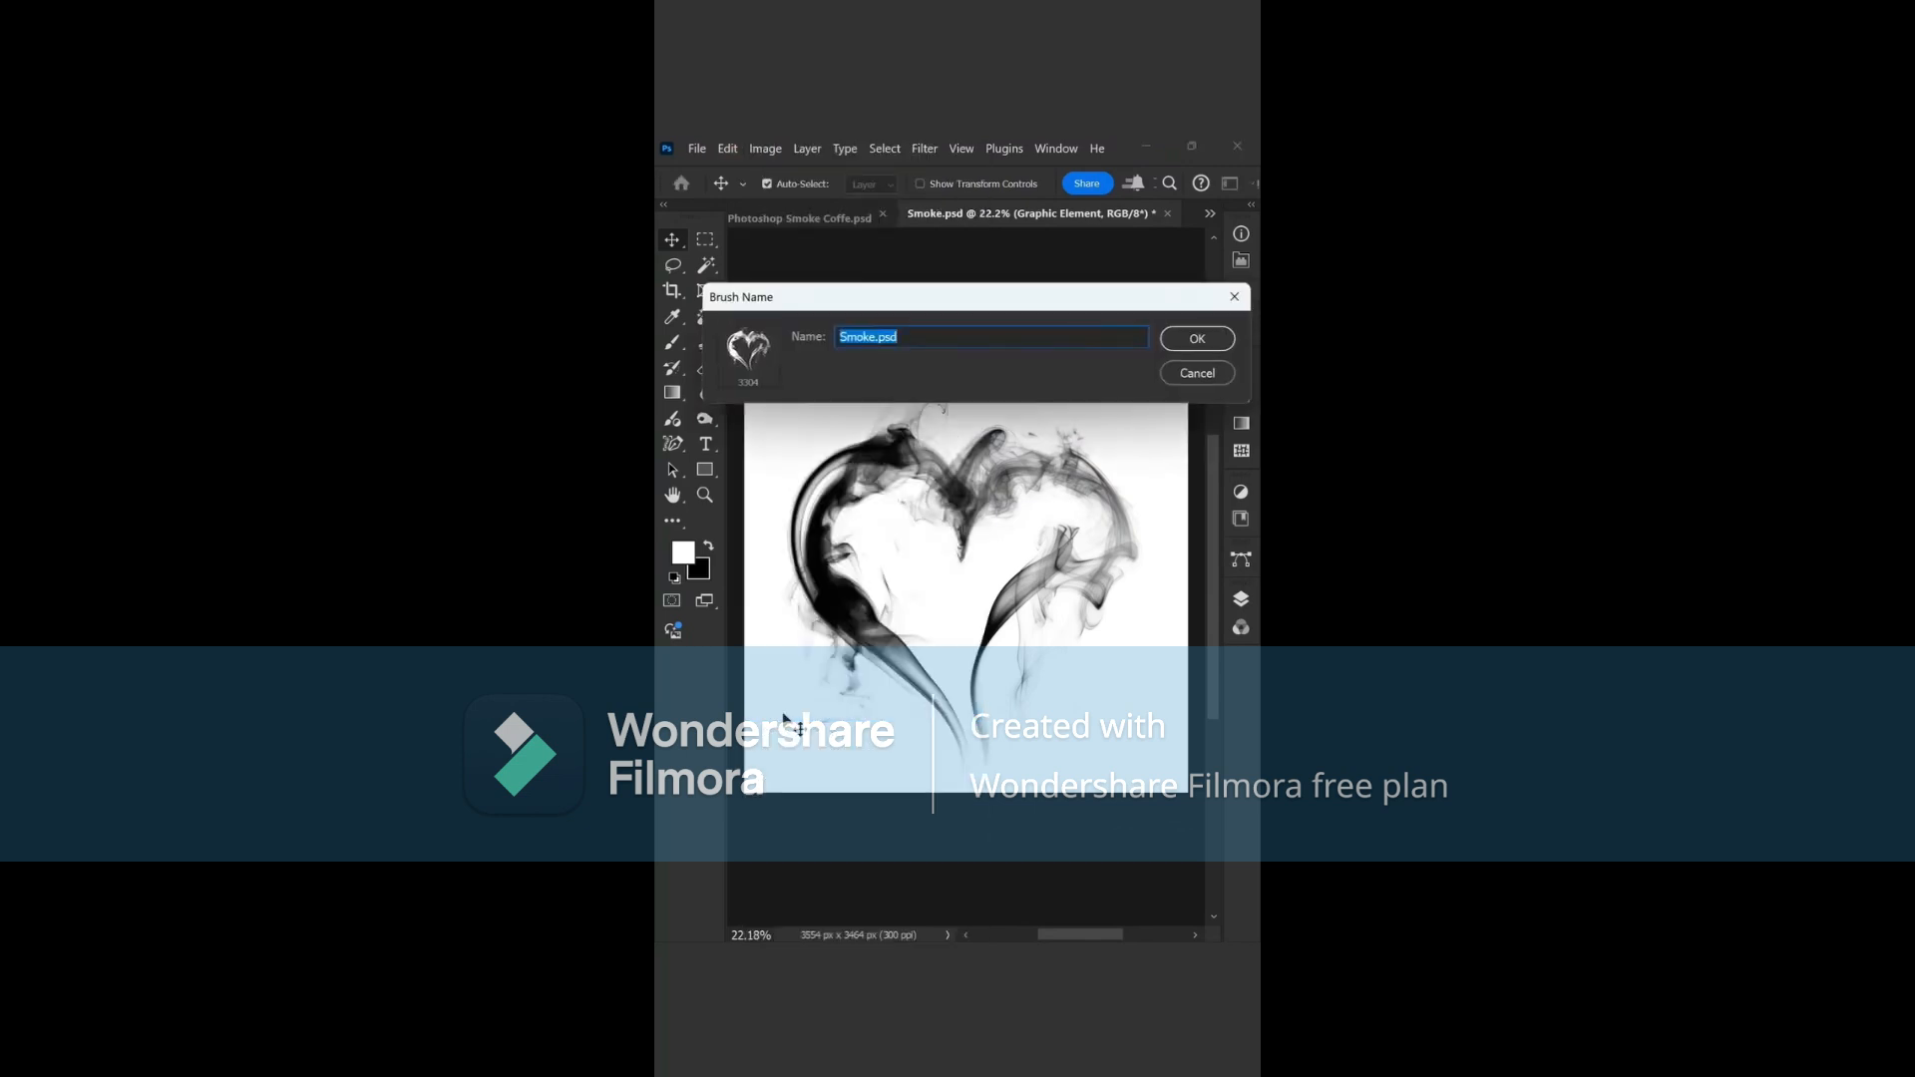
{"action": "left_click", "coordinate": [1198, 340]}
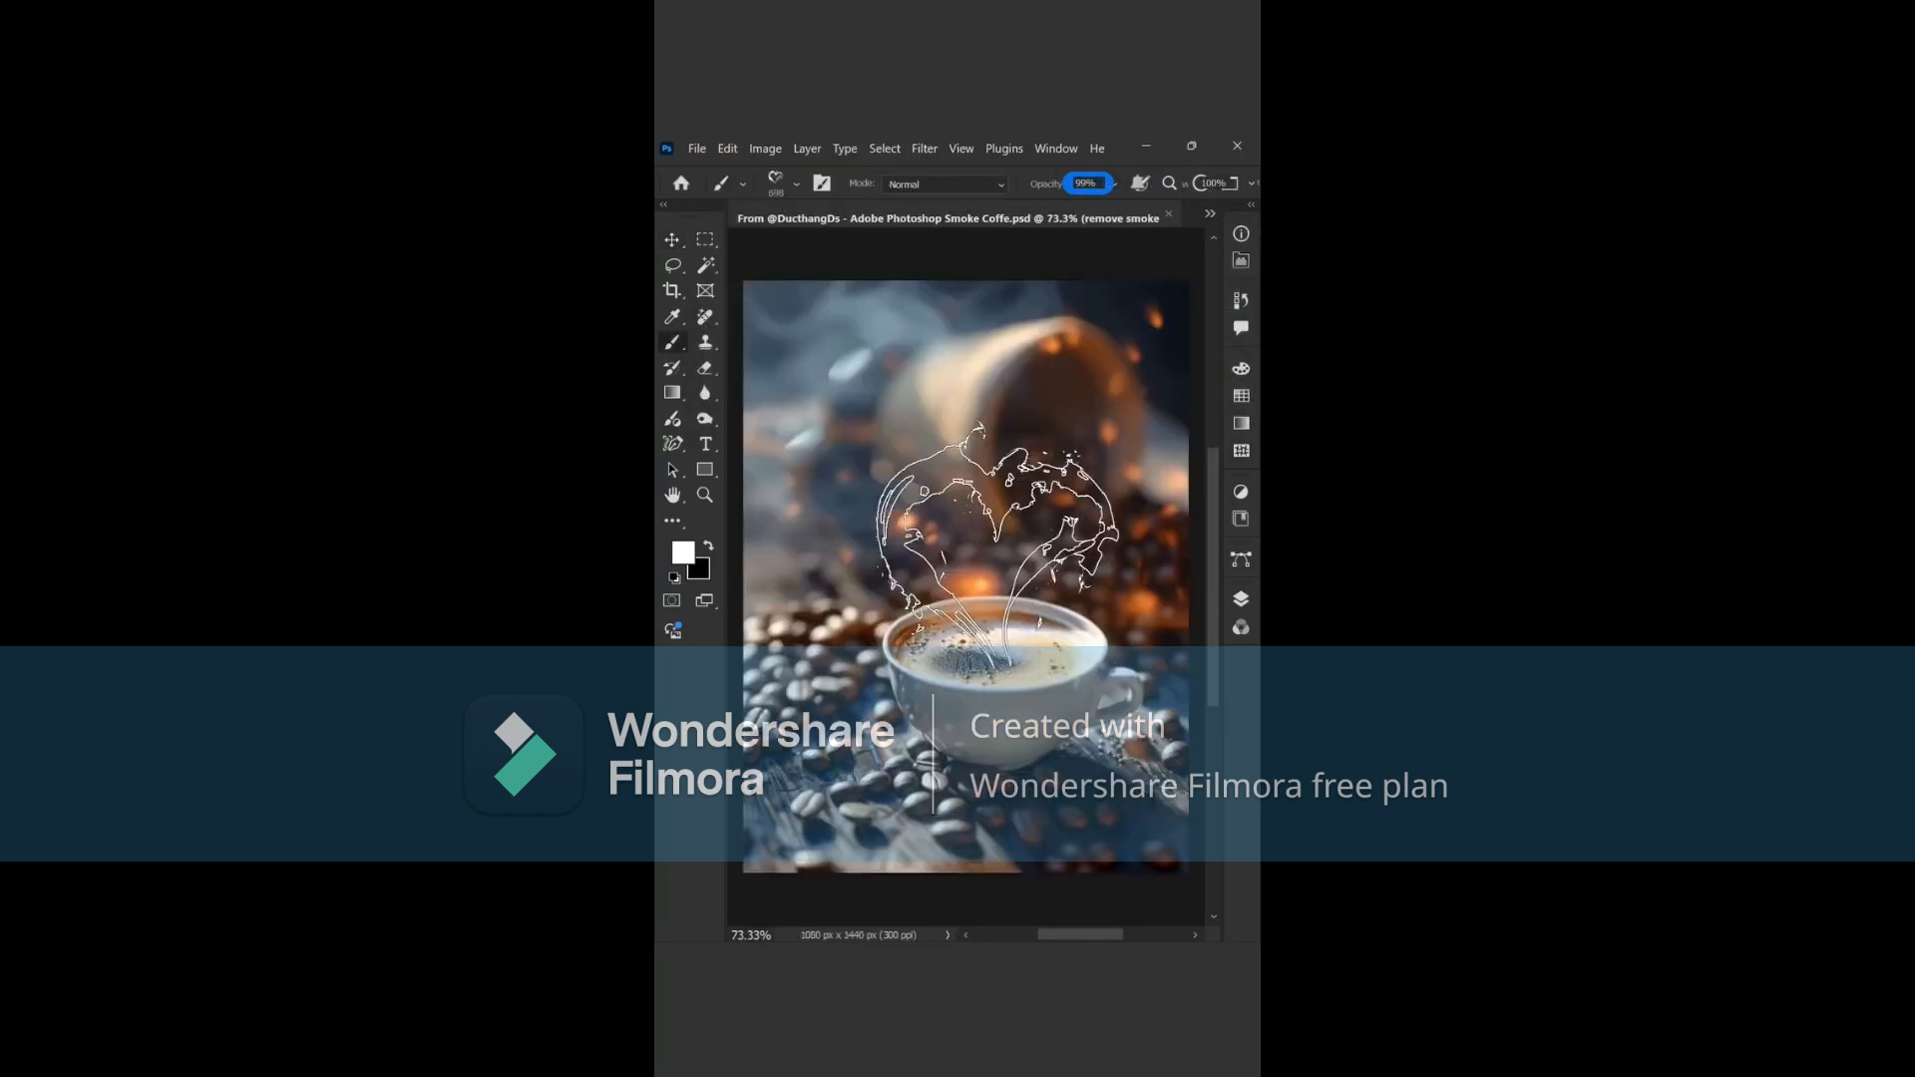
- Paint white smoke hearts rising from the coffee cup among the beans and from the hand-held mug
{"action": "left_click", "coordinate": [998, 538]}
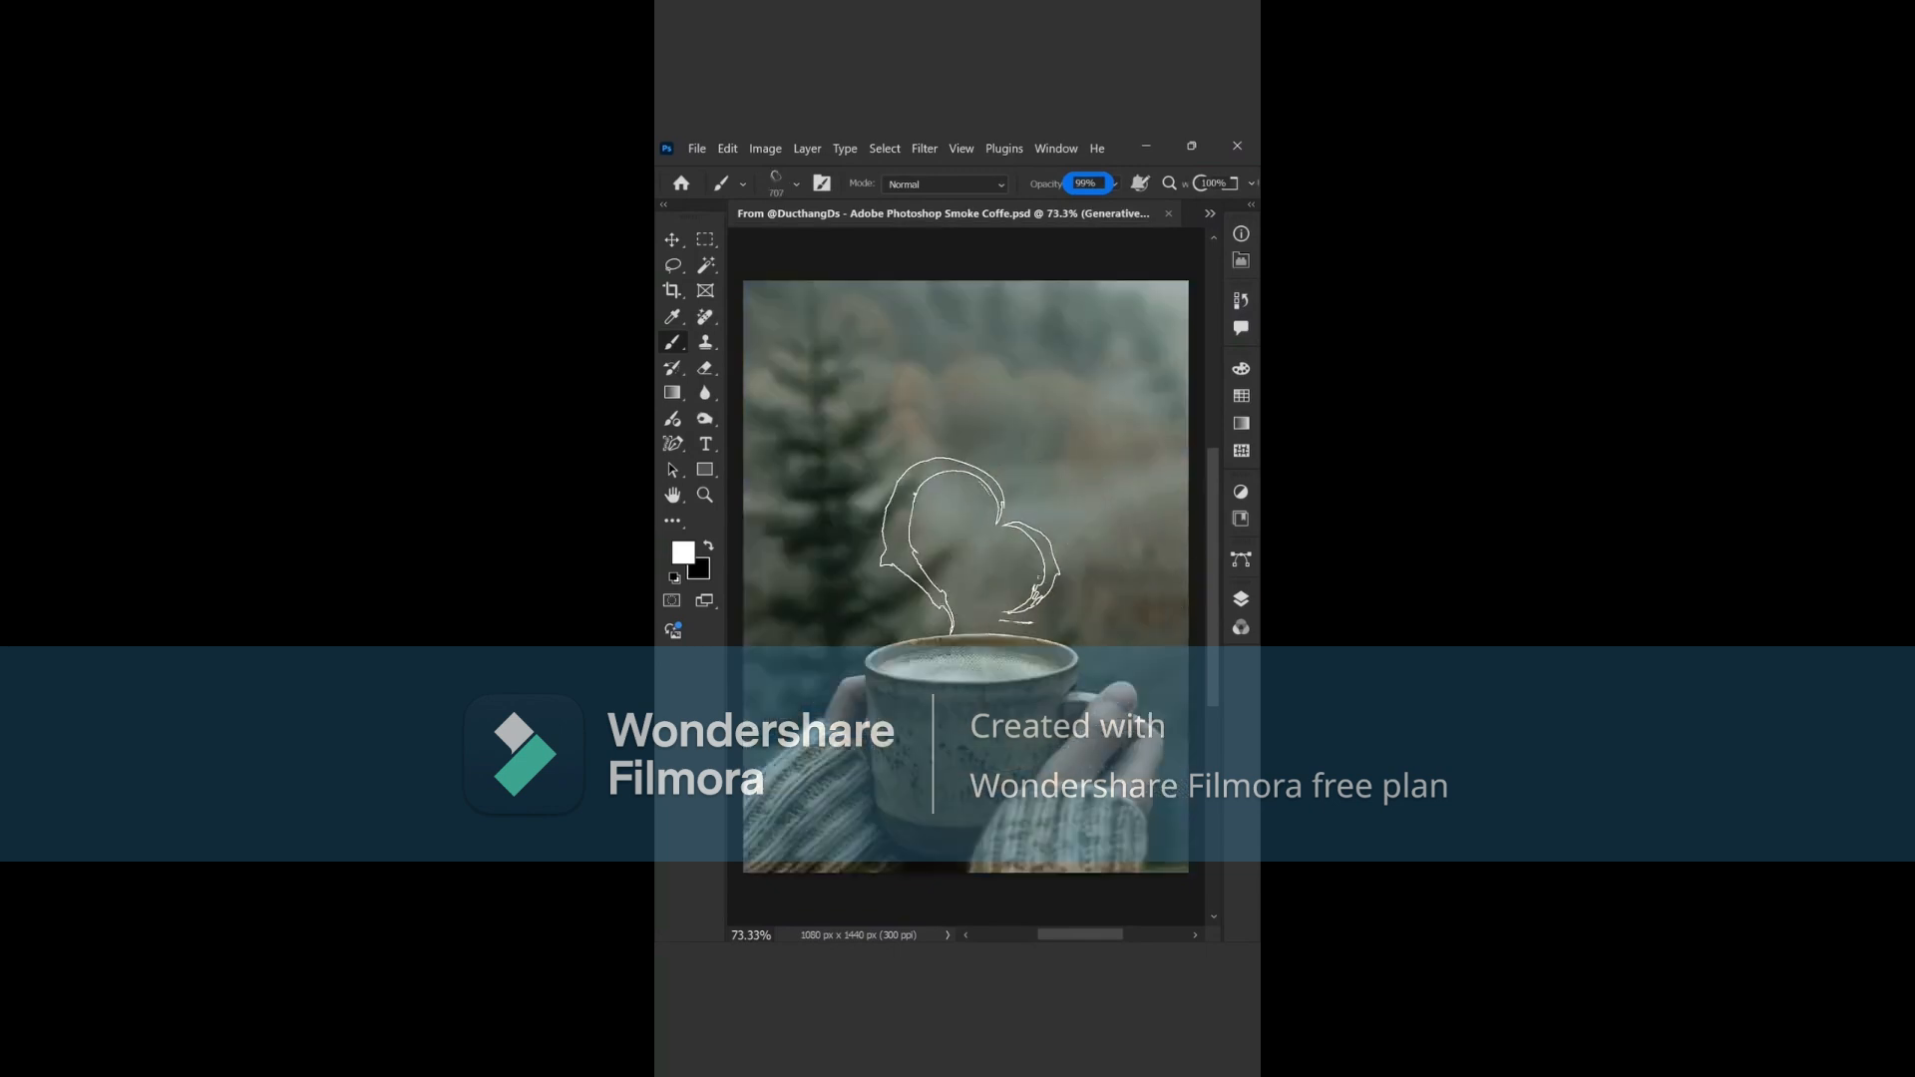
{"action": "left_click", "coordinate": [968, 538]}
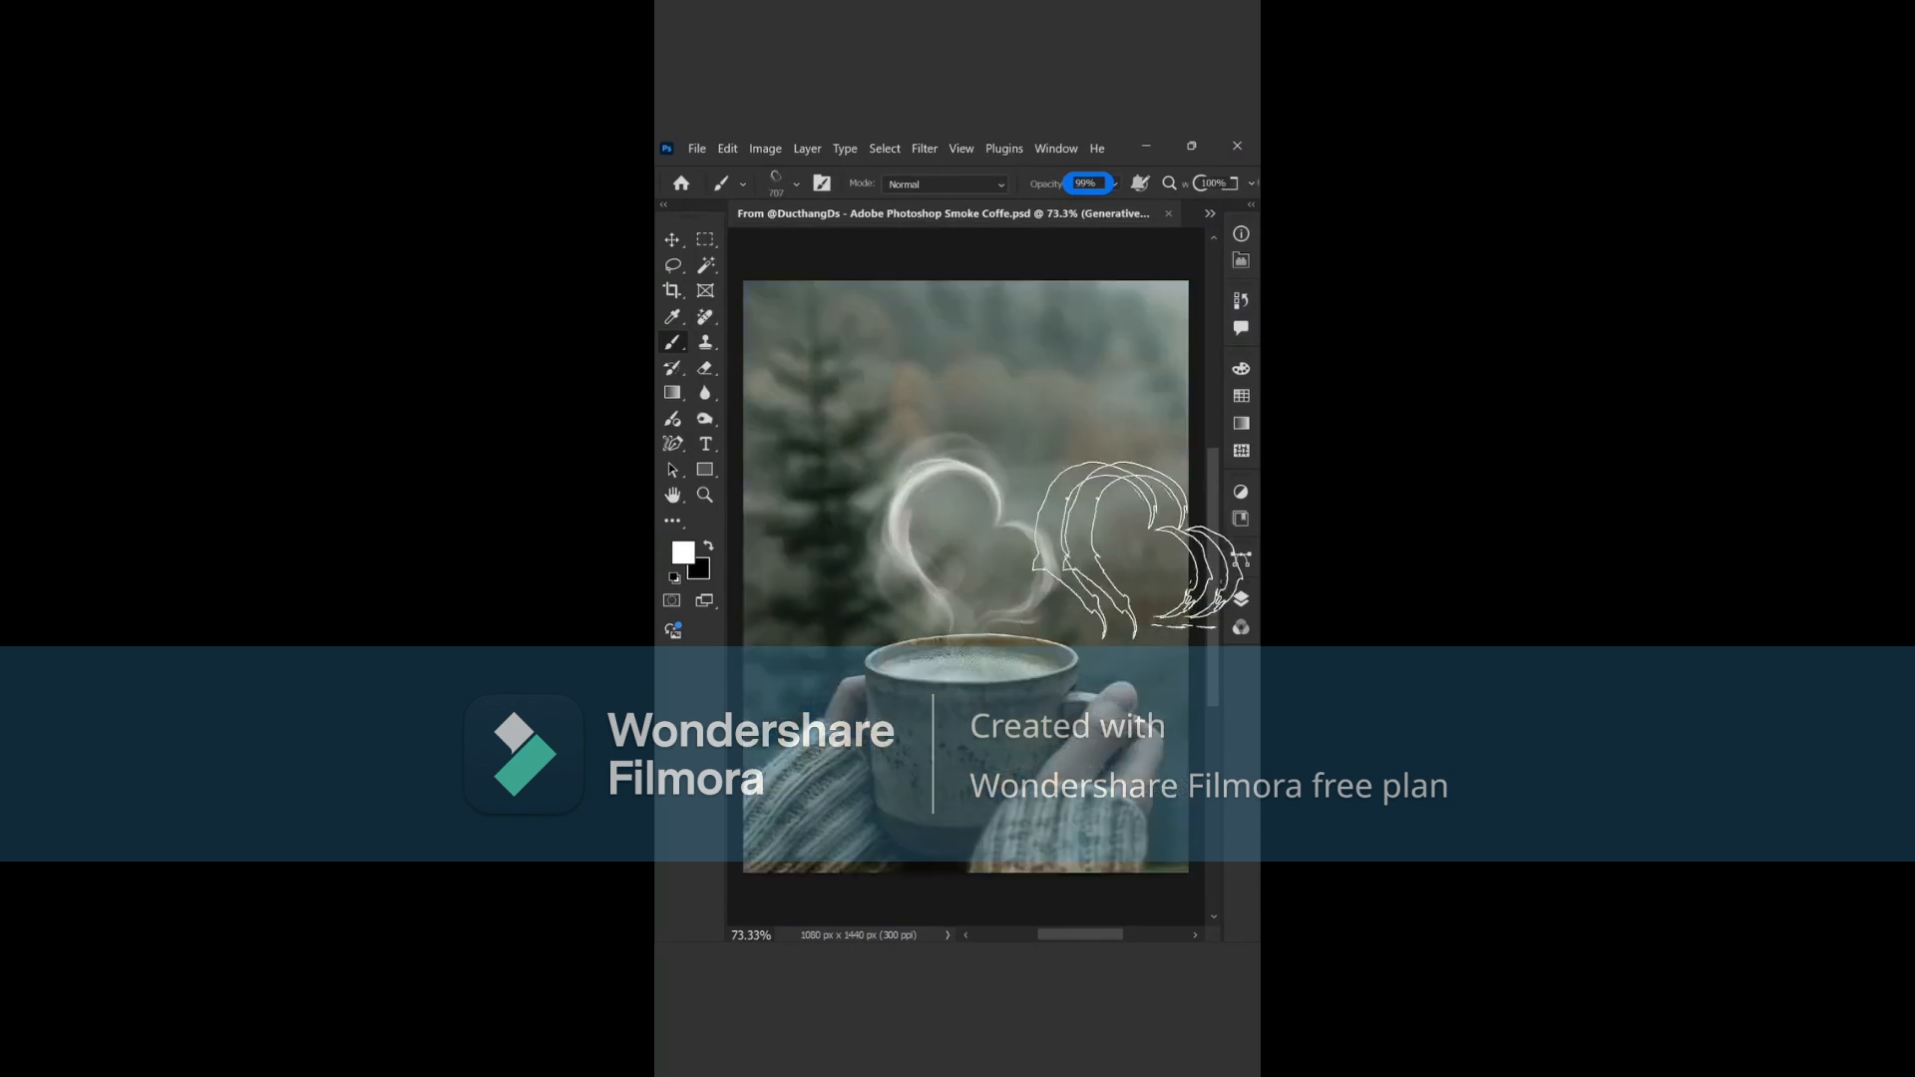
{"action": "left_click_drag", "start_coordinate": [778, 329], "coordinate": [778, 489]}
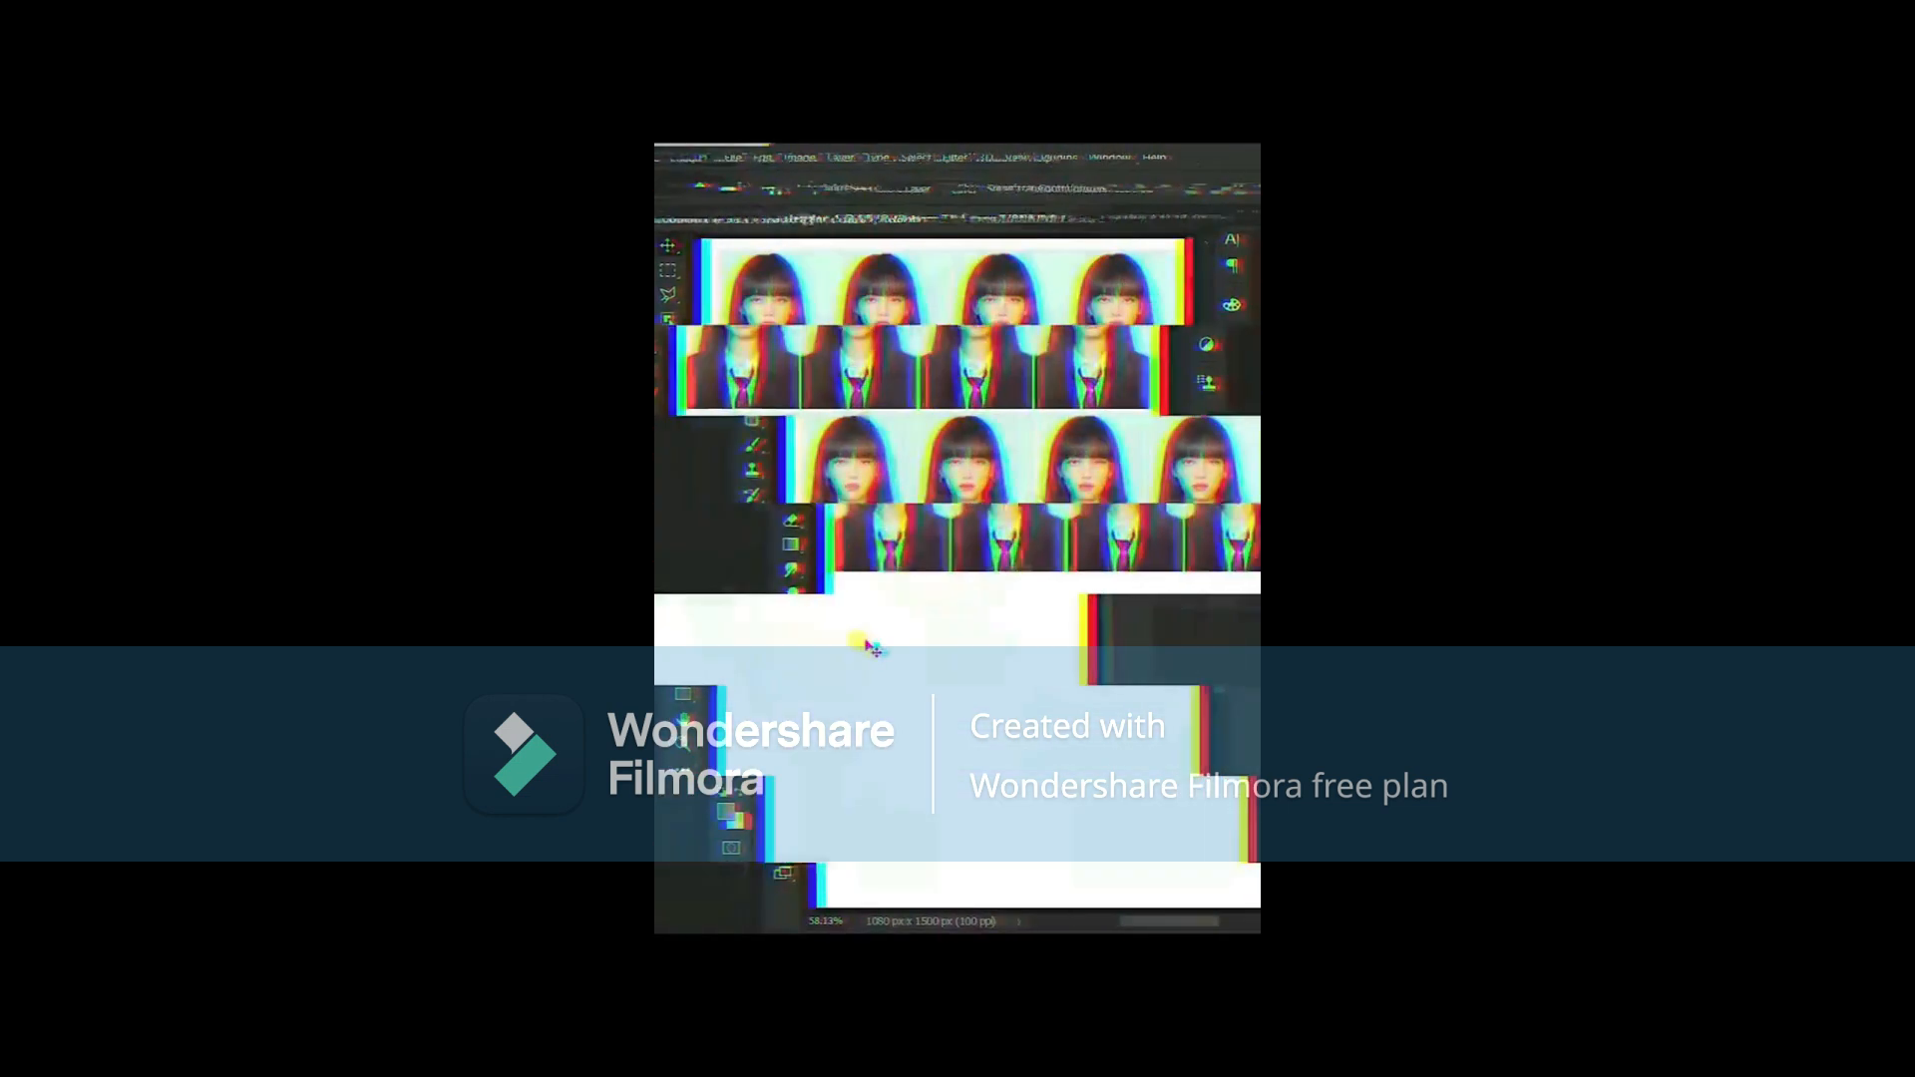
- Duplicate the portrait layer Layer 1 and enable a Stroke effect in the copy's blending options
{"action": "left_click_drag", "start_coordinate": [1142, 595], "coordinate": [1164, 811]}
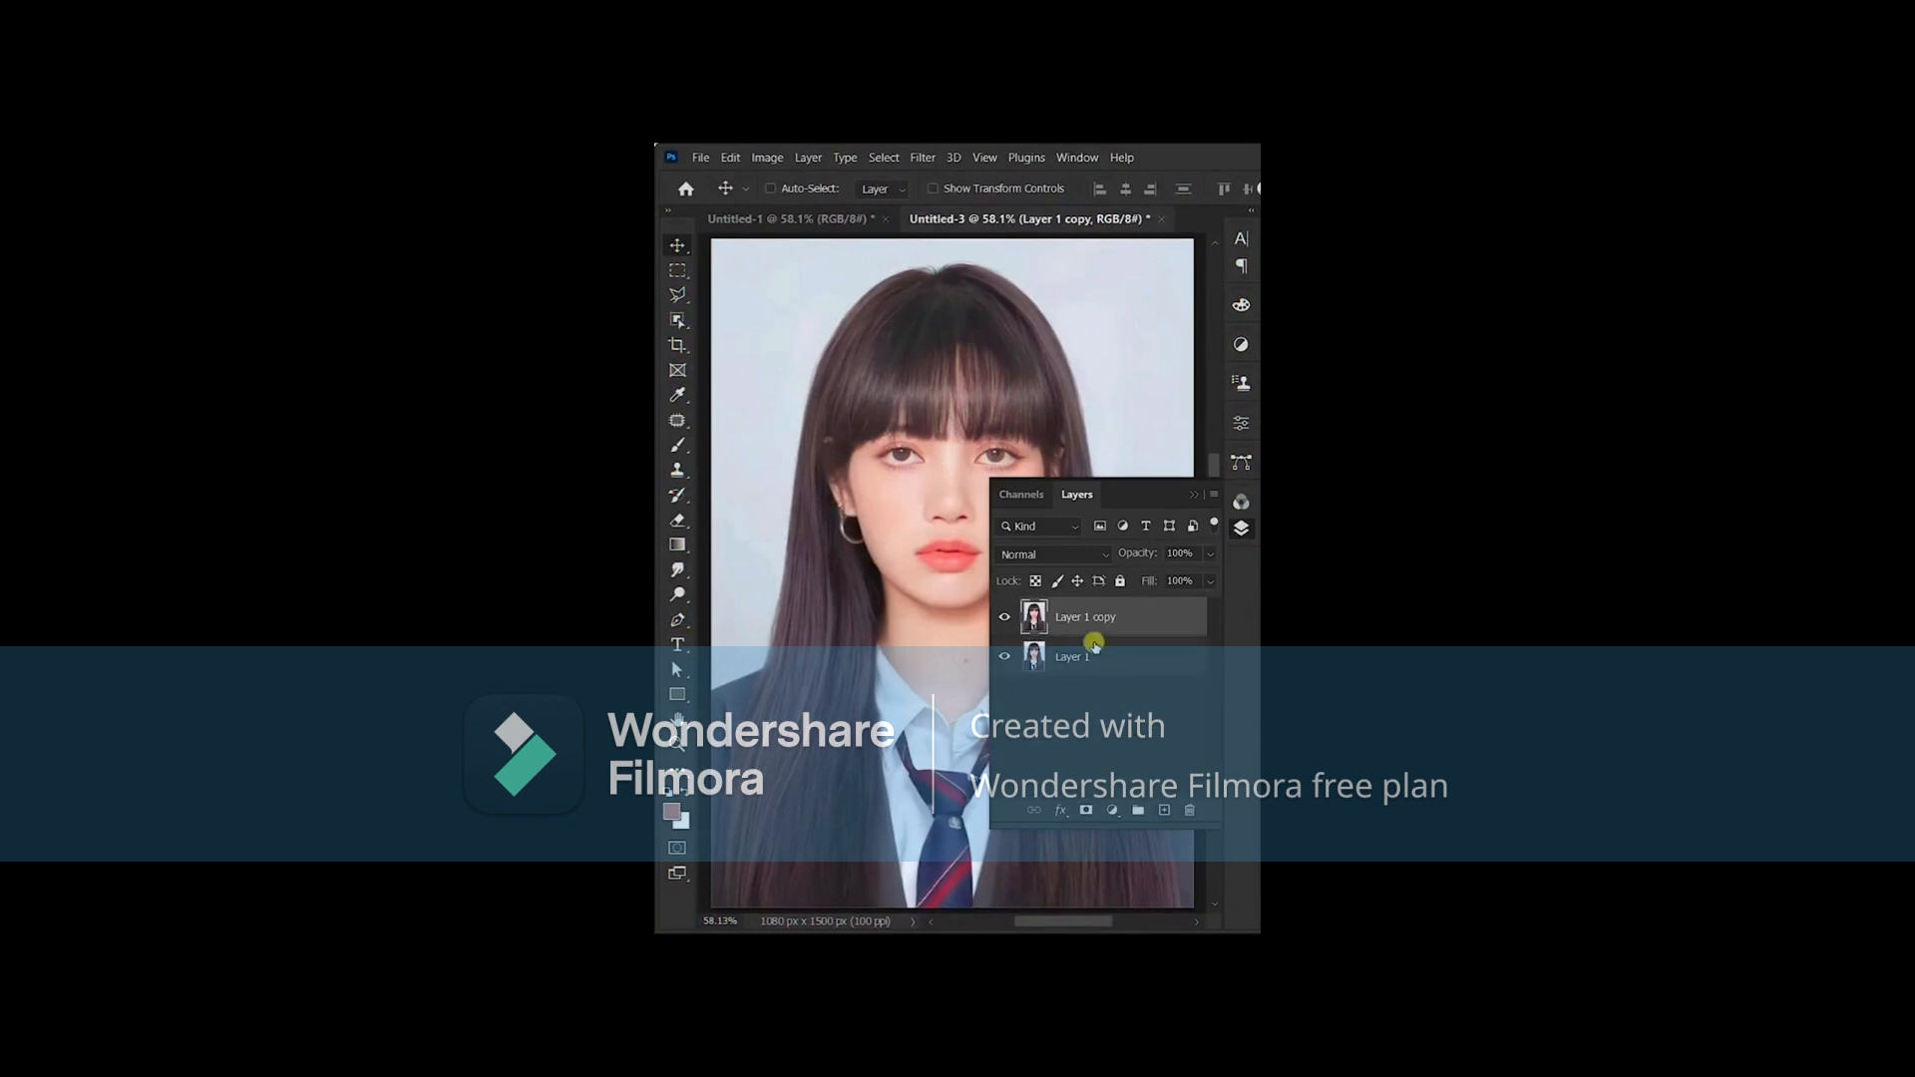
{"action": "right_click", "coordinate": [1077, 620]}
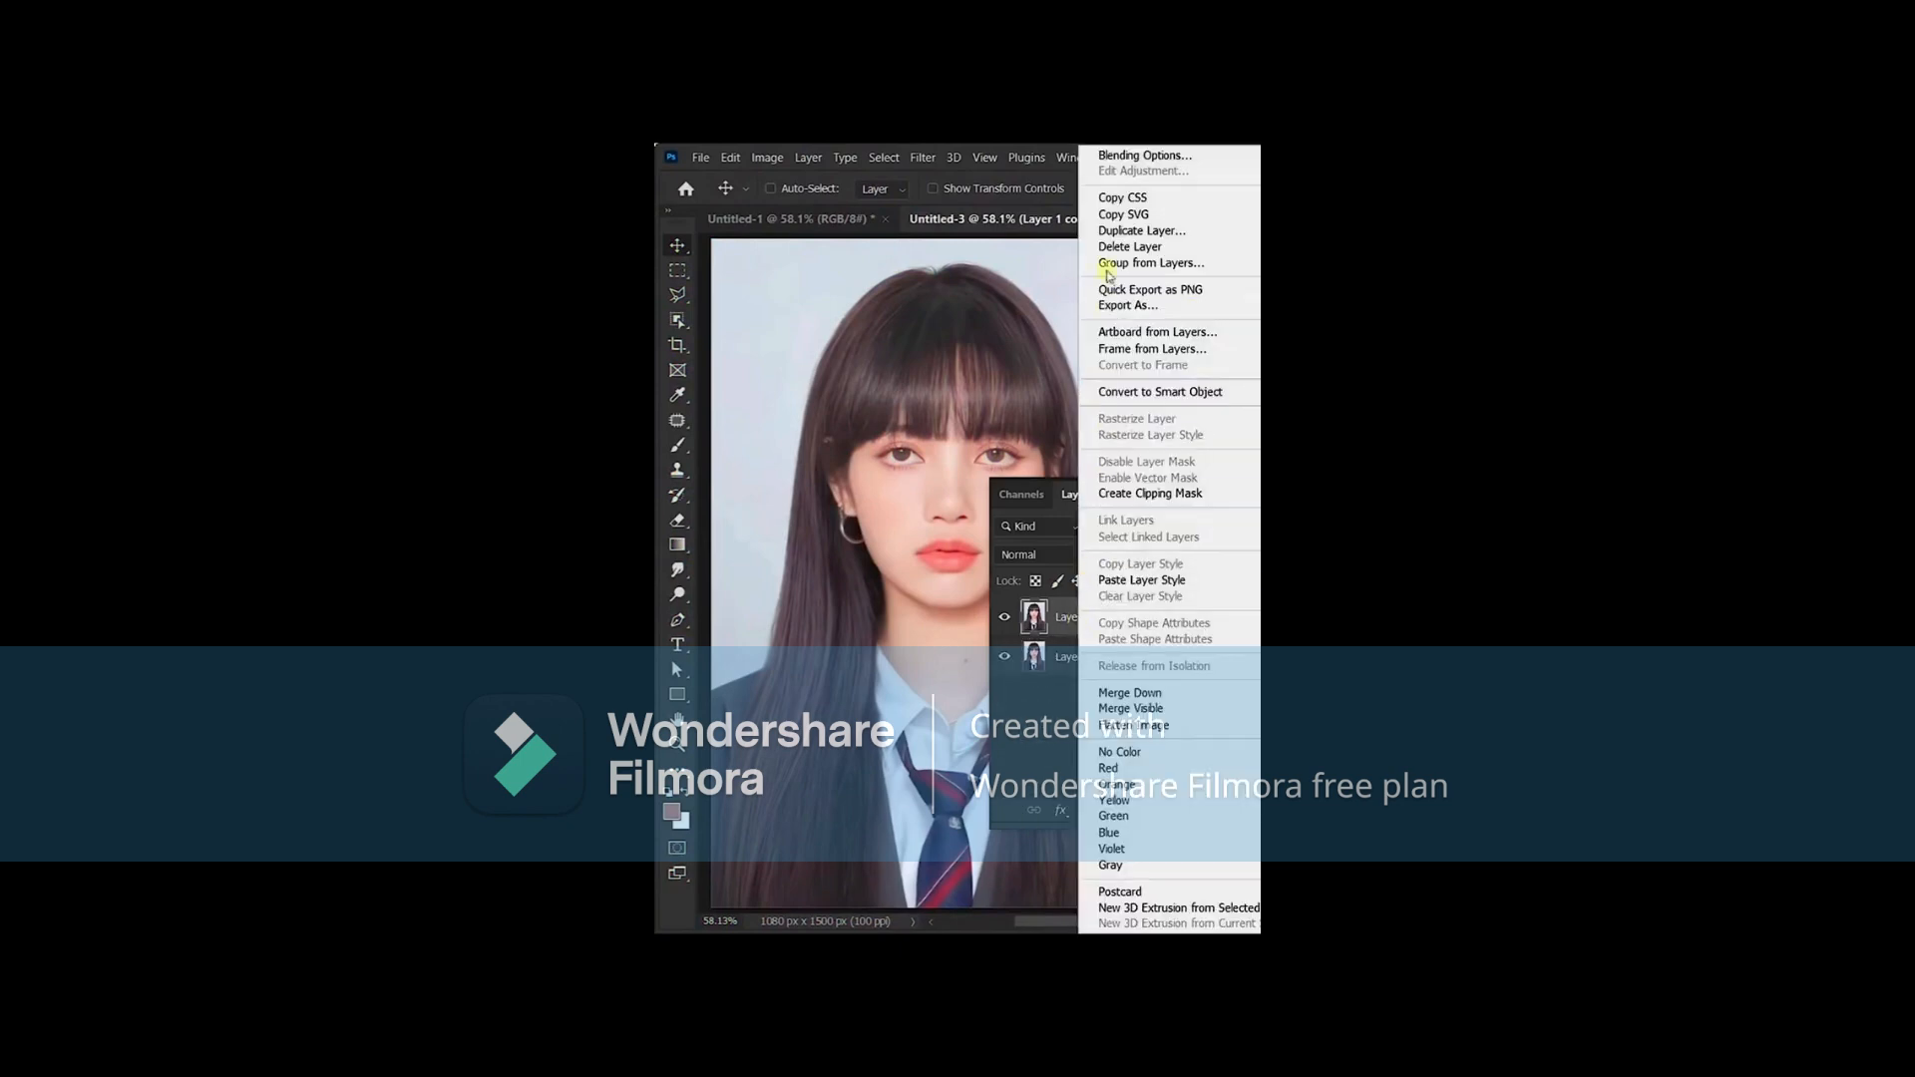
{"action": "left_click", "coordinate": [1117, 157]}
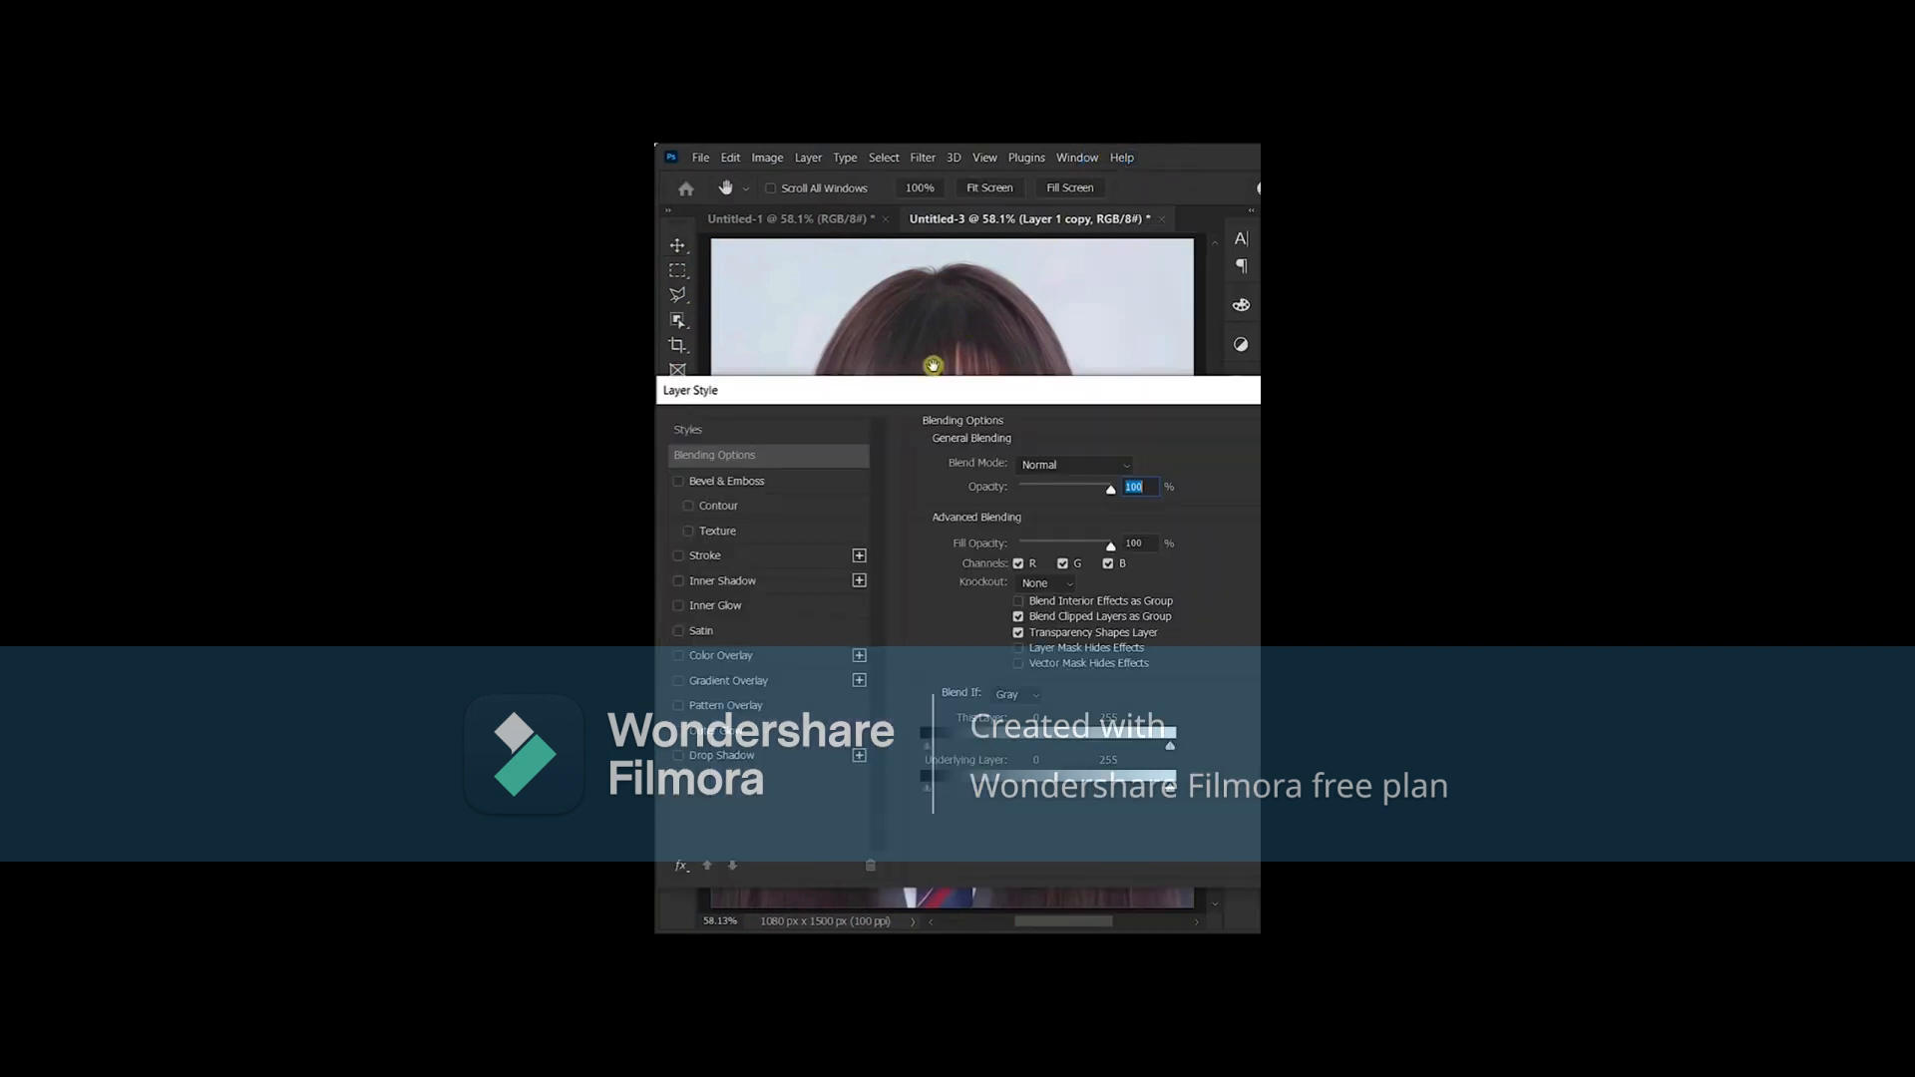
{"action": "left_click", "coordinate": [727, 557]}
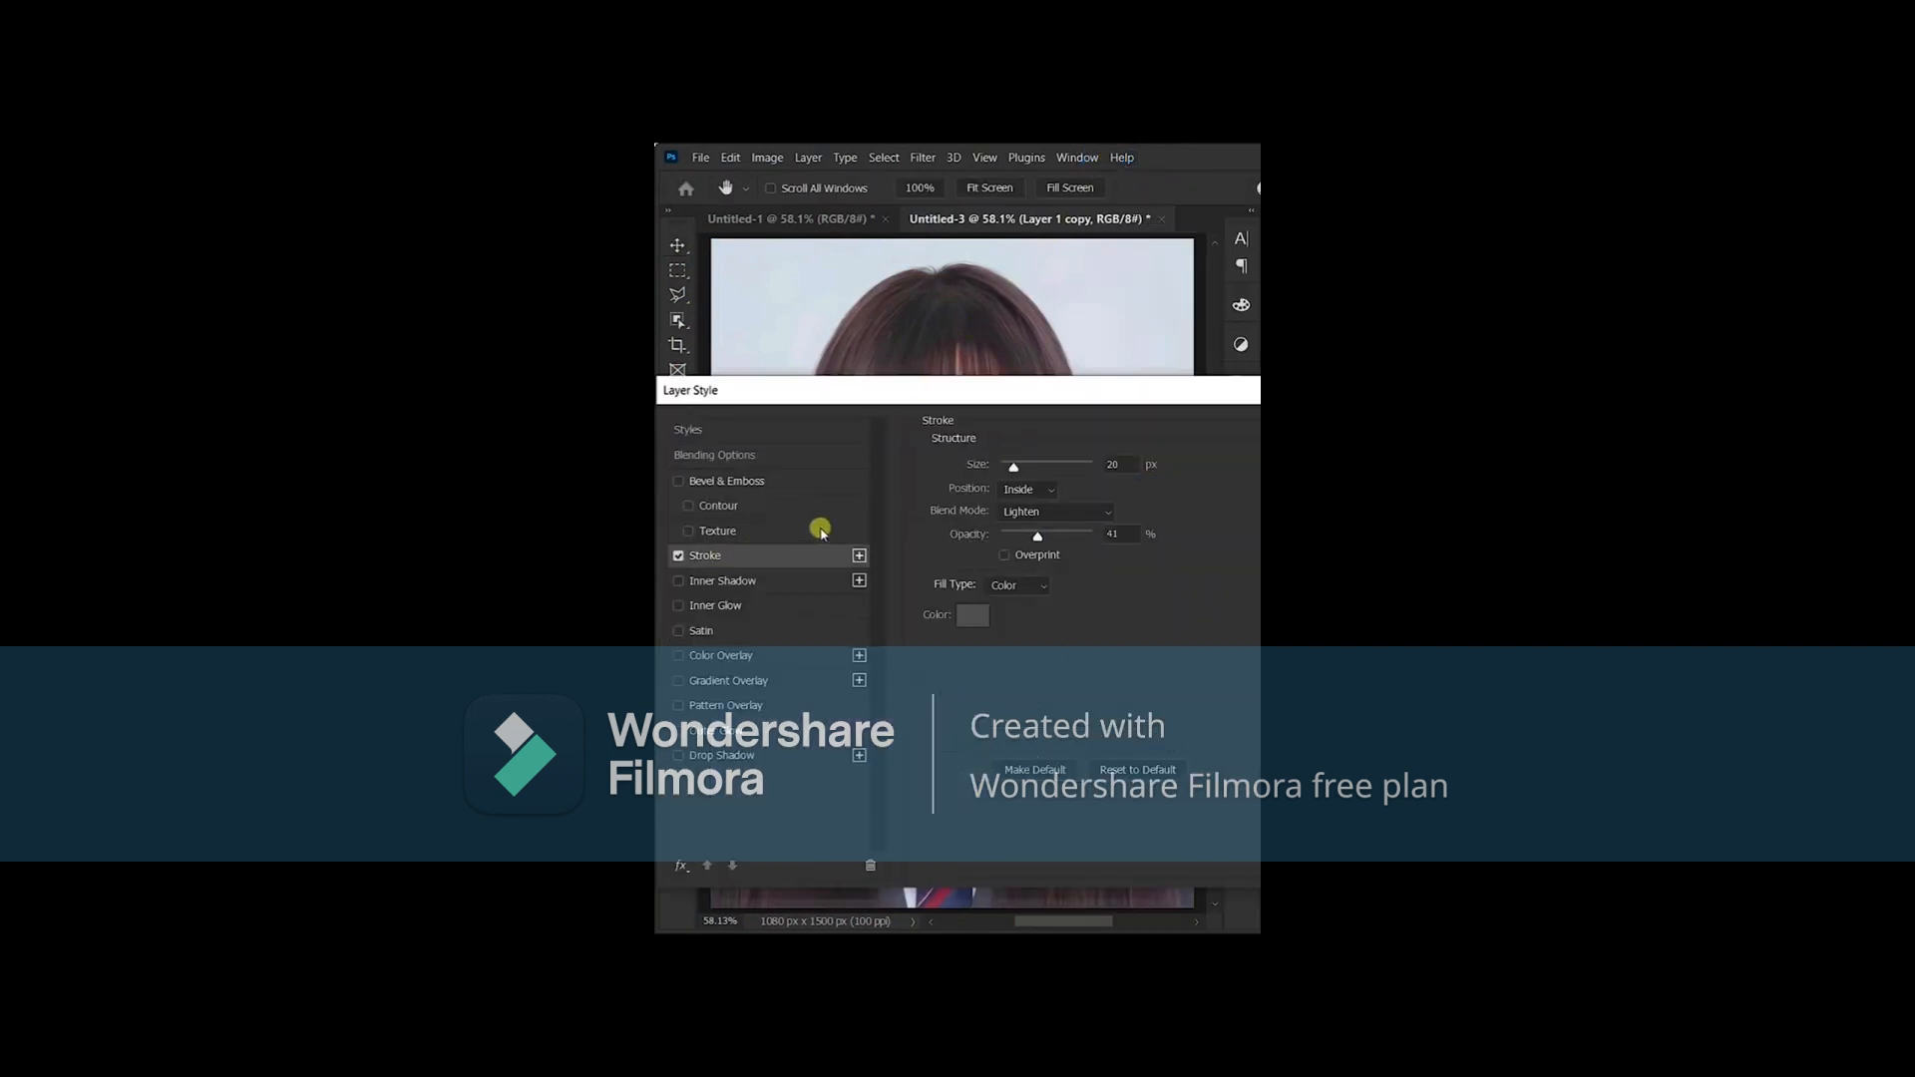
- Set the portrait's stroke to size 46 px, position Center, blend mode Normal and opacity 100%
{"action": "left_click", "coordinate": [1027, 490]}
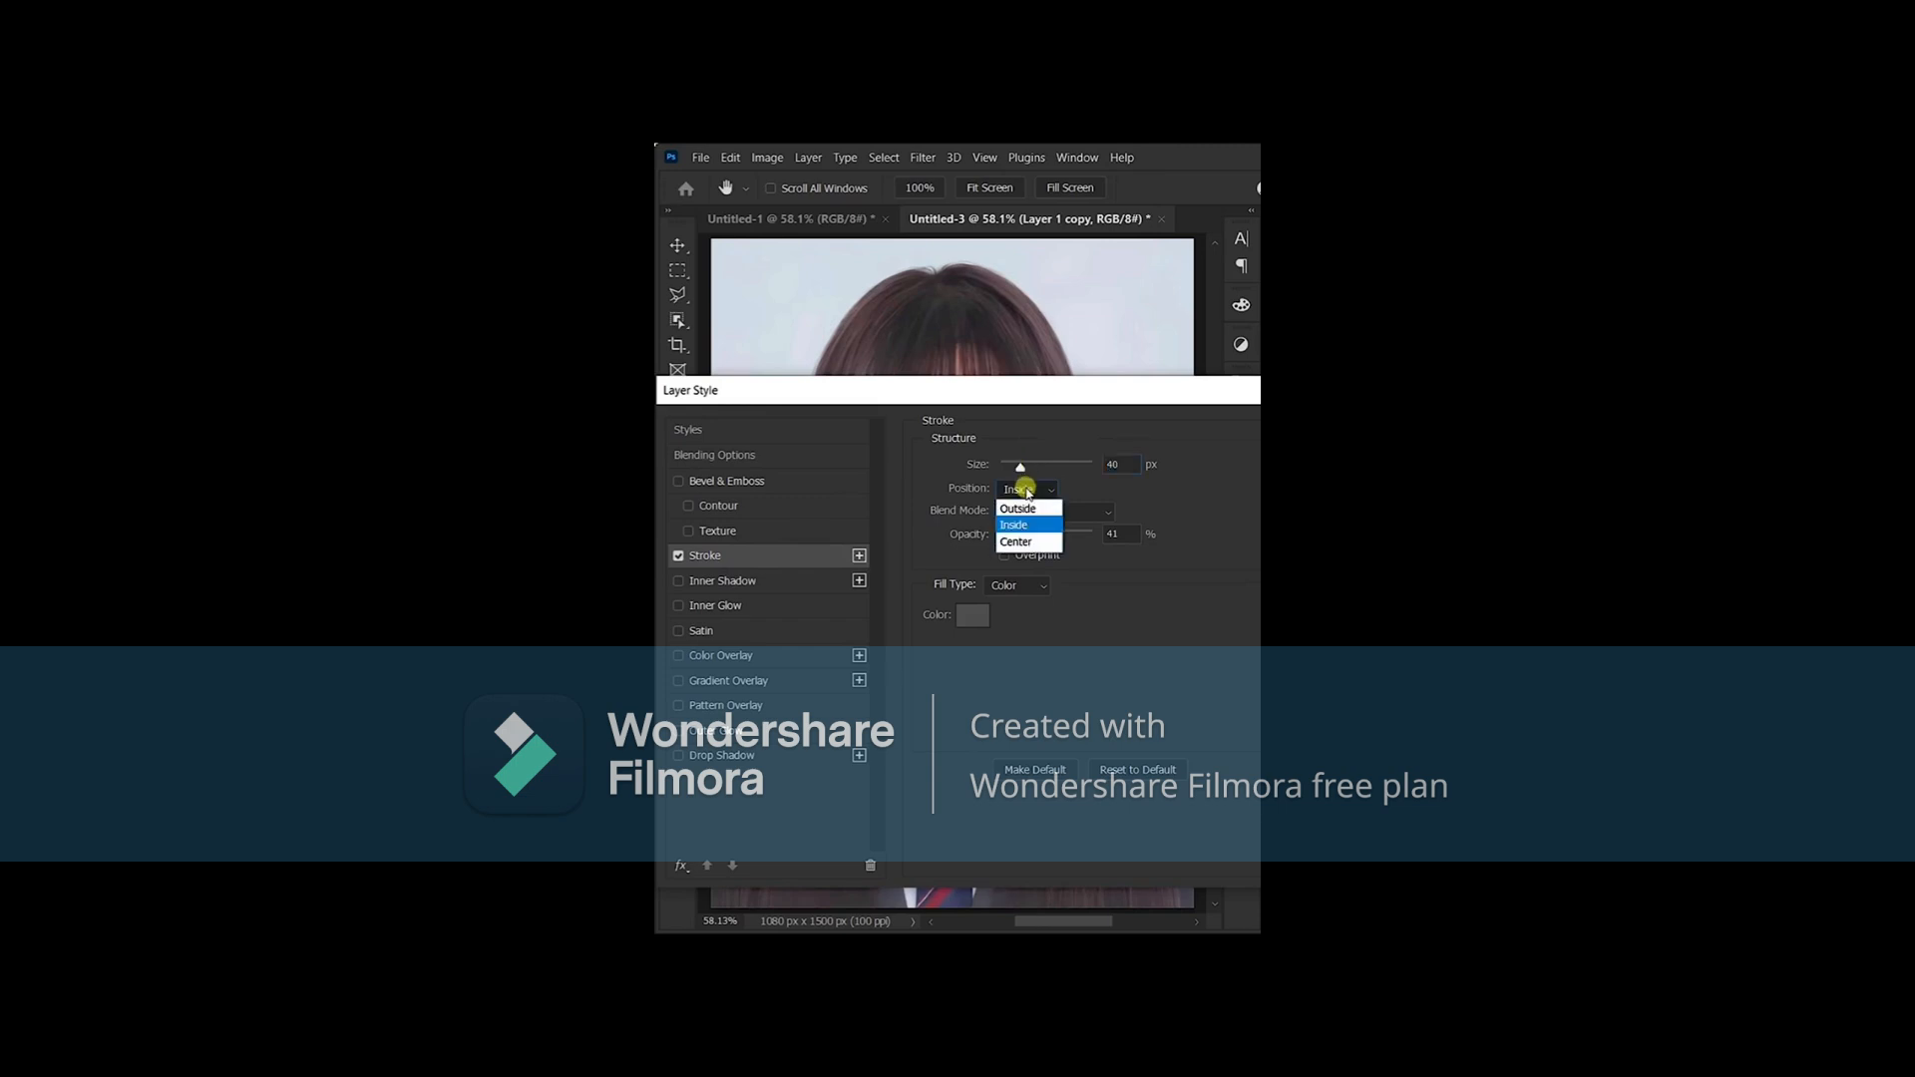
{"action": "left_click", "coordinate": [1022, 542]}
{"action": "left_click", "coordinate": [1028, 515]}
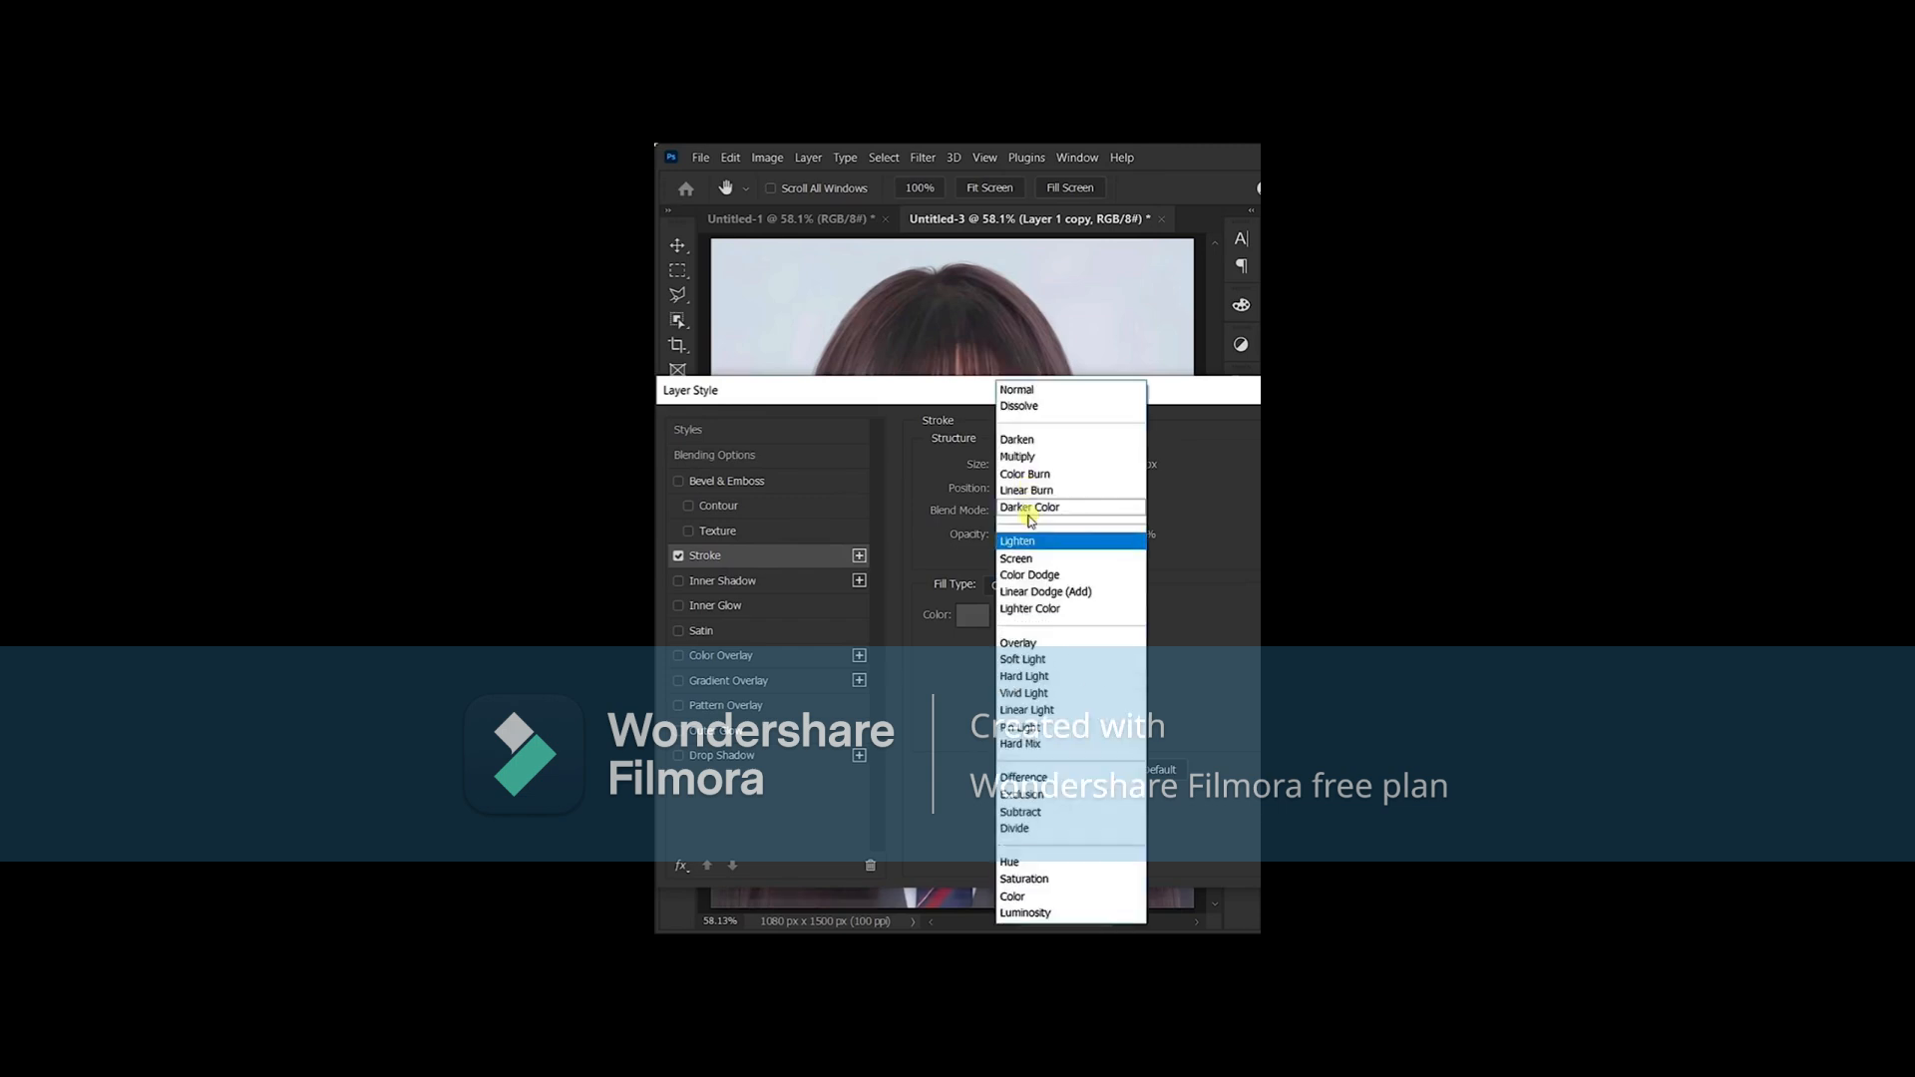
{"action": "left_click", "coordinate": [1030, 395]}
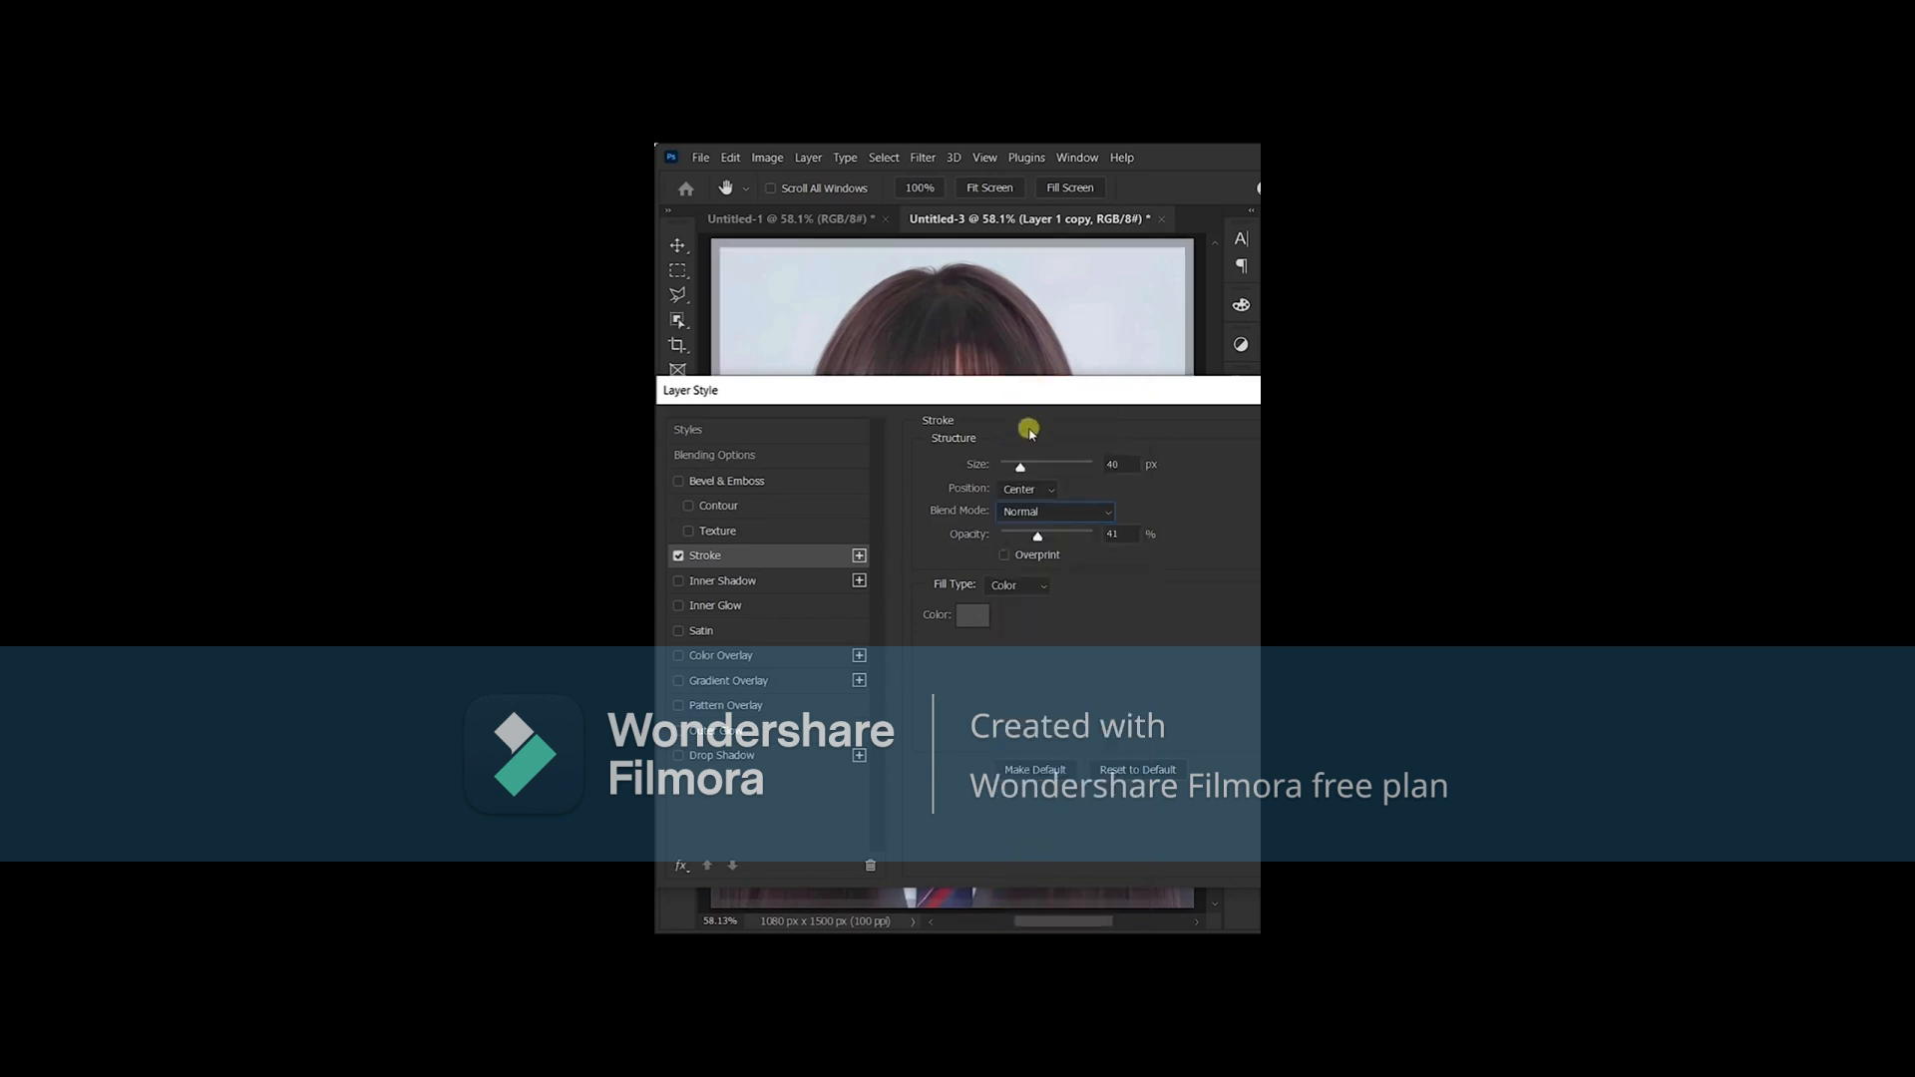
{"action": "left_click_drag", "start_coordinate": [1041, 534], "coordinate": [1111, 546]}
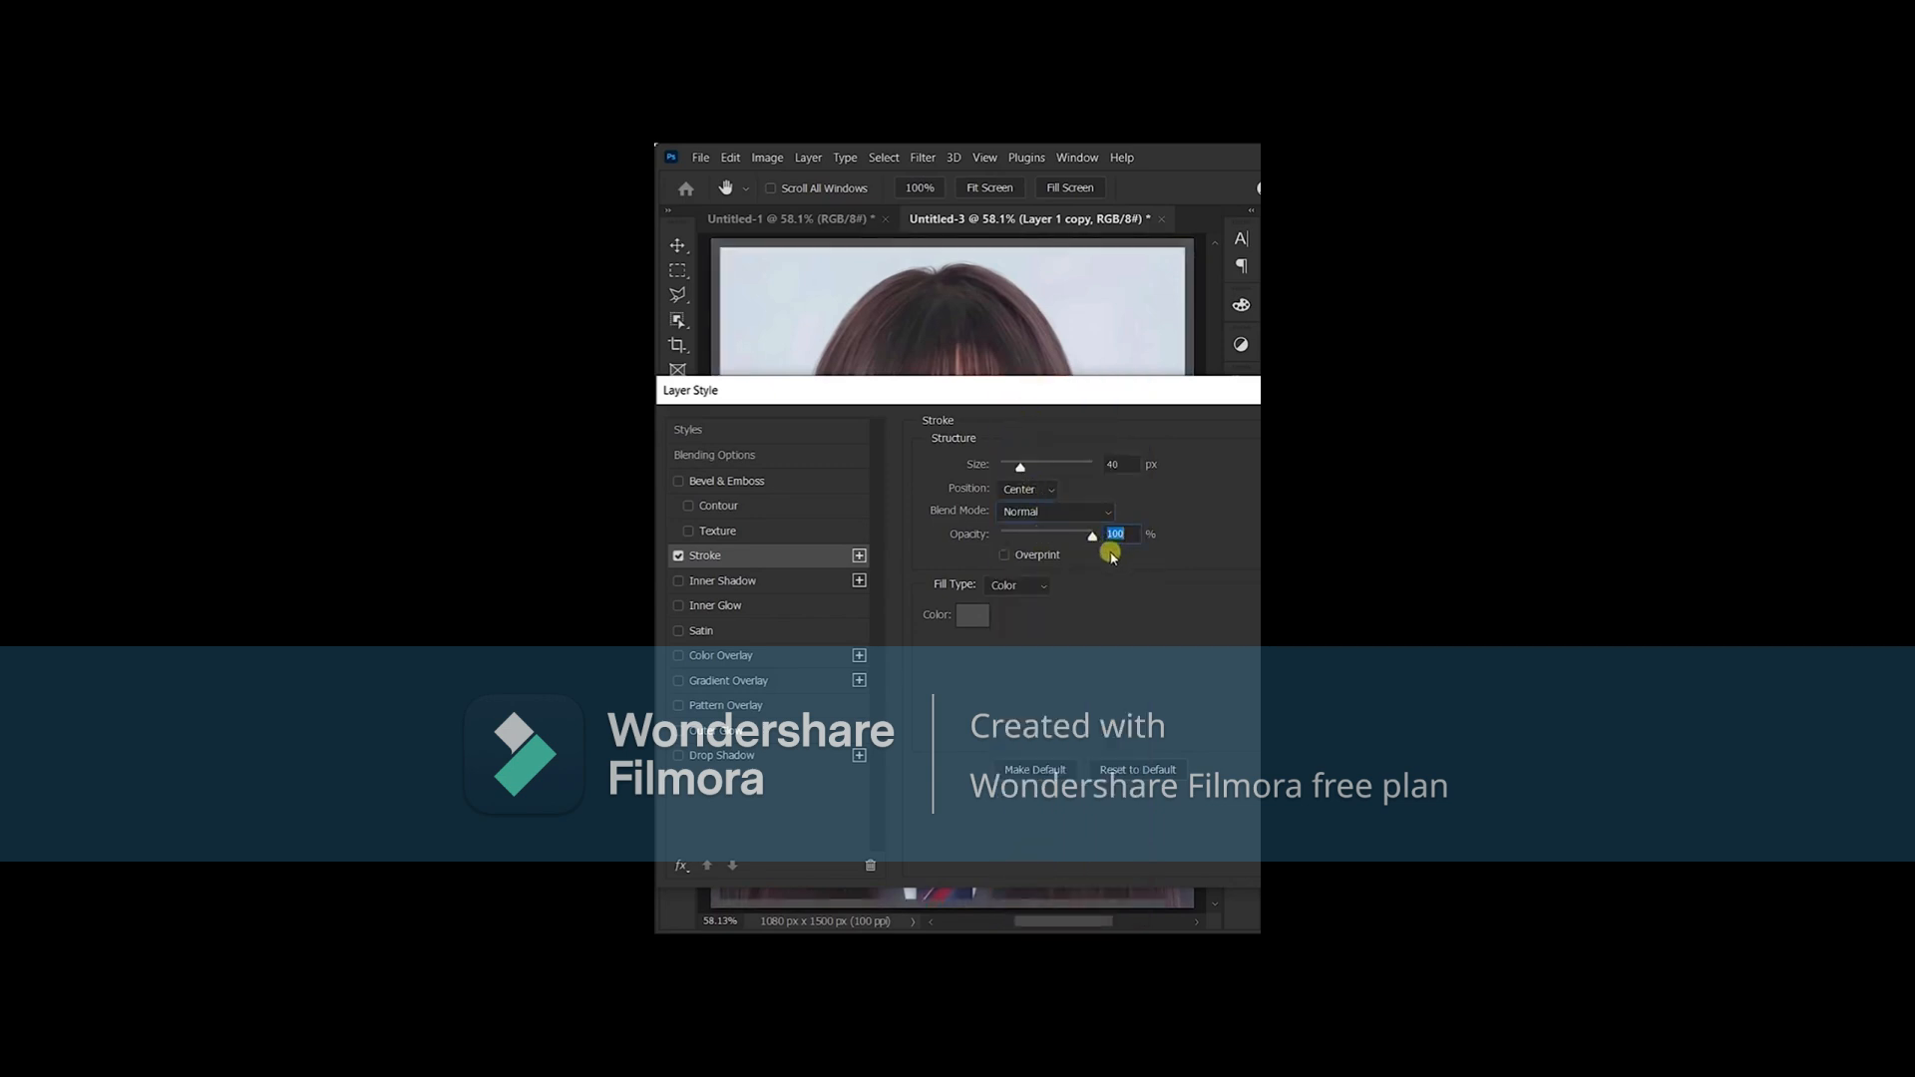
- Set the stroke colour to white (ffffff) and apply the layer style to the portrait copy
{"action": "left_click", "coordinate": [974, 615]}
{"action": "mouse_move", "coordinate": [766, 345]}
{"action": "left_mouse_down"}
{"action": "mouse_move", "coordinate": [728, 261]}
{"action": "mouse_move", "coordinate": [743, 235]}
{"action": "left_mouse_up"}
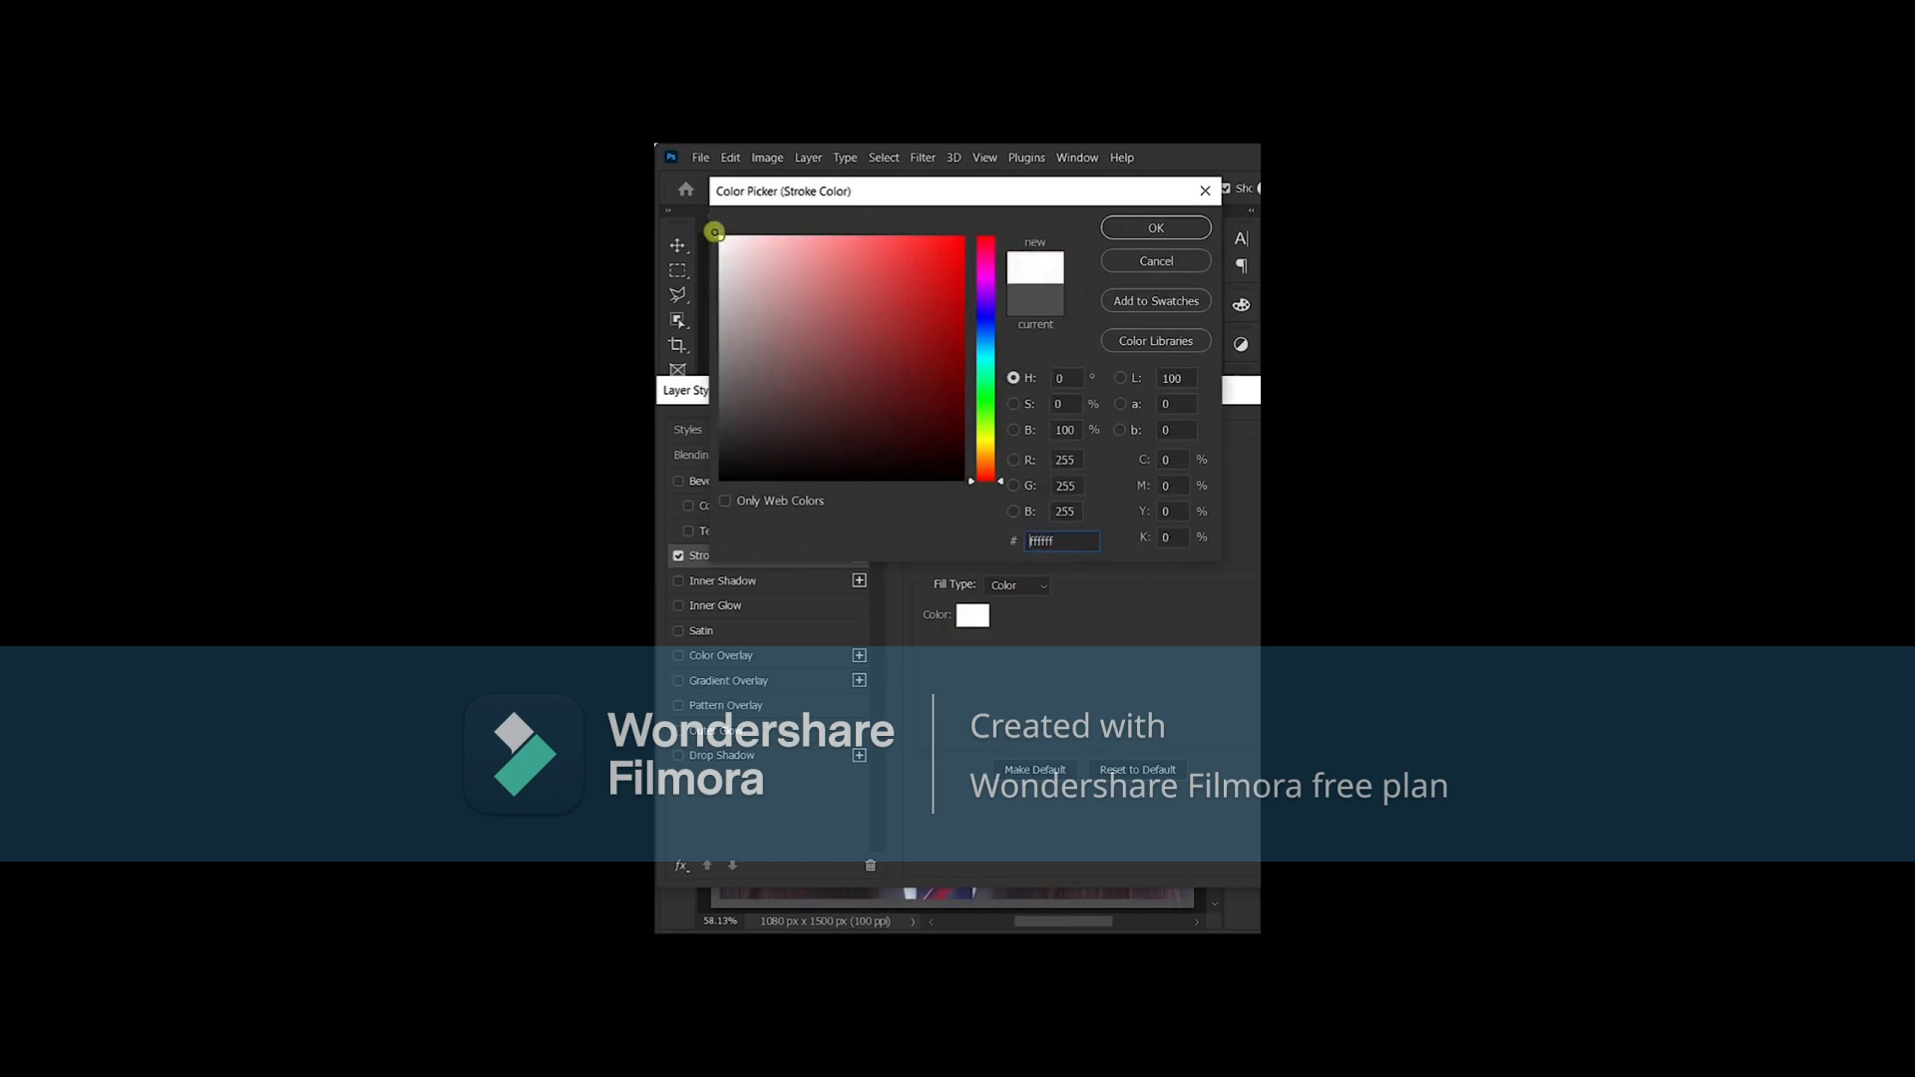
{"action": "left_click", "coordinate": [1150, 228]}
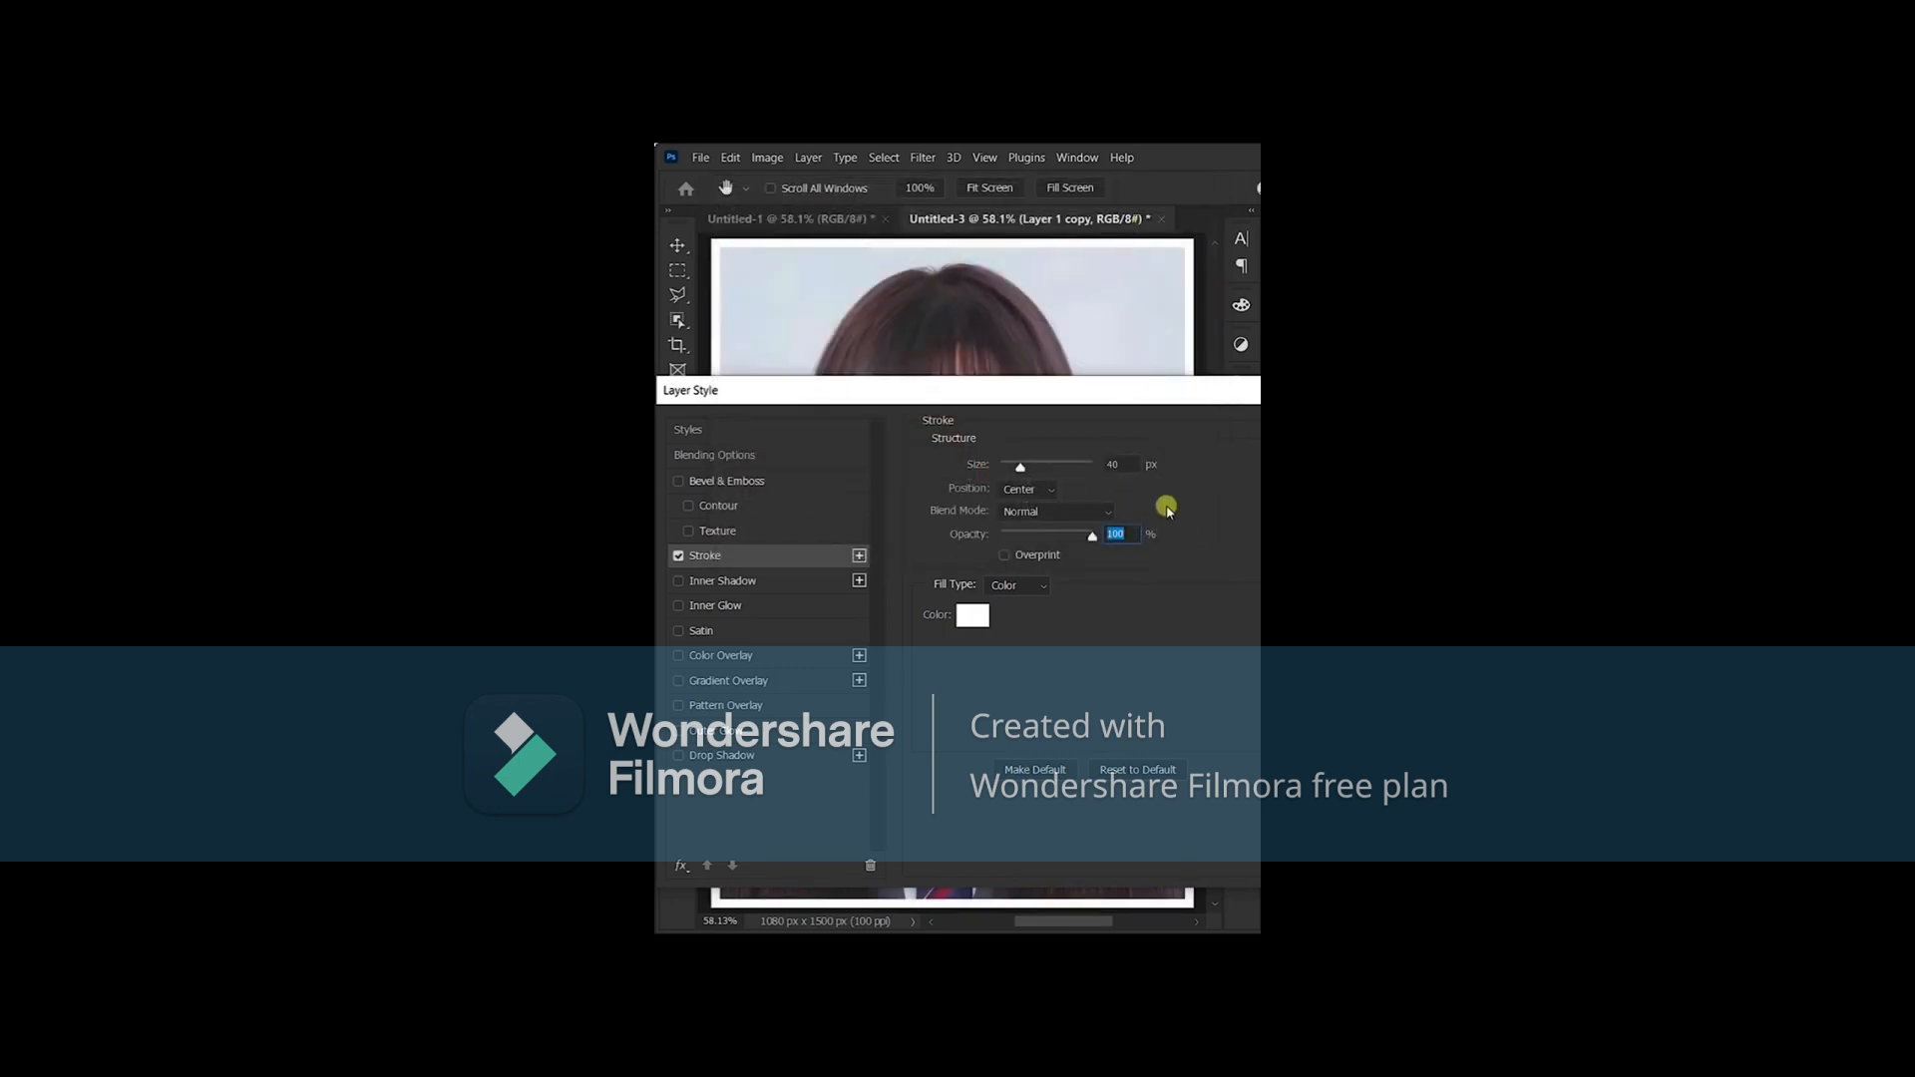
{"action": "key", "text": "Return"}
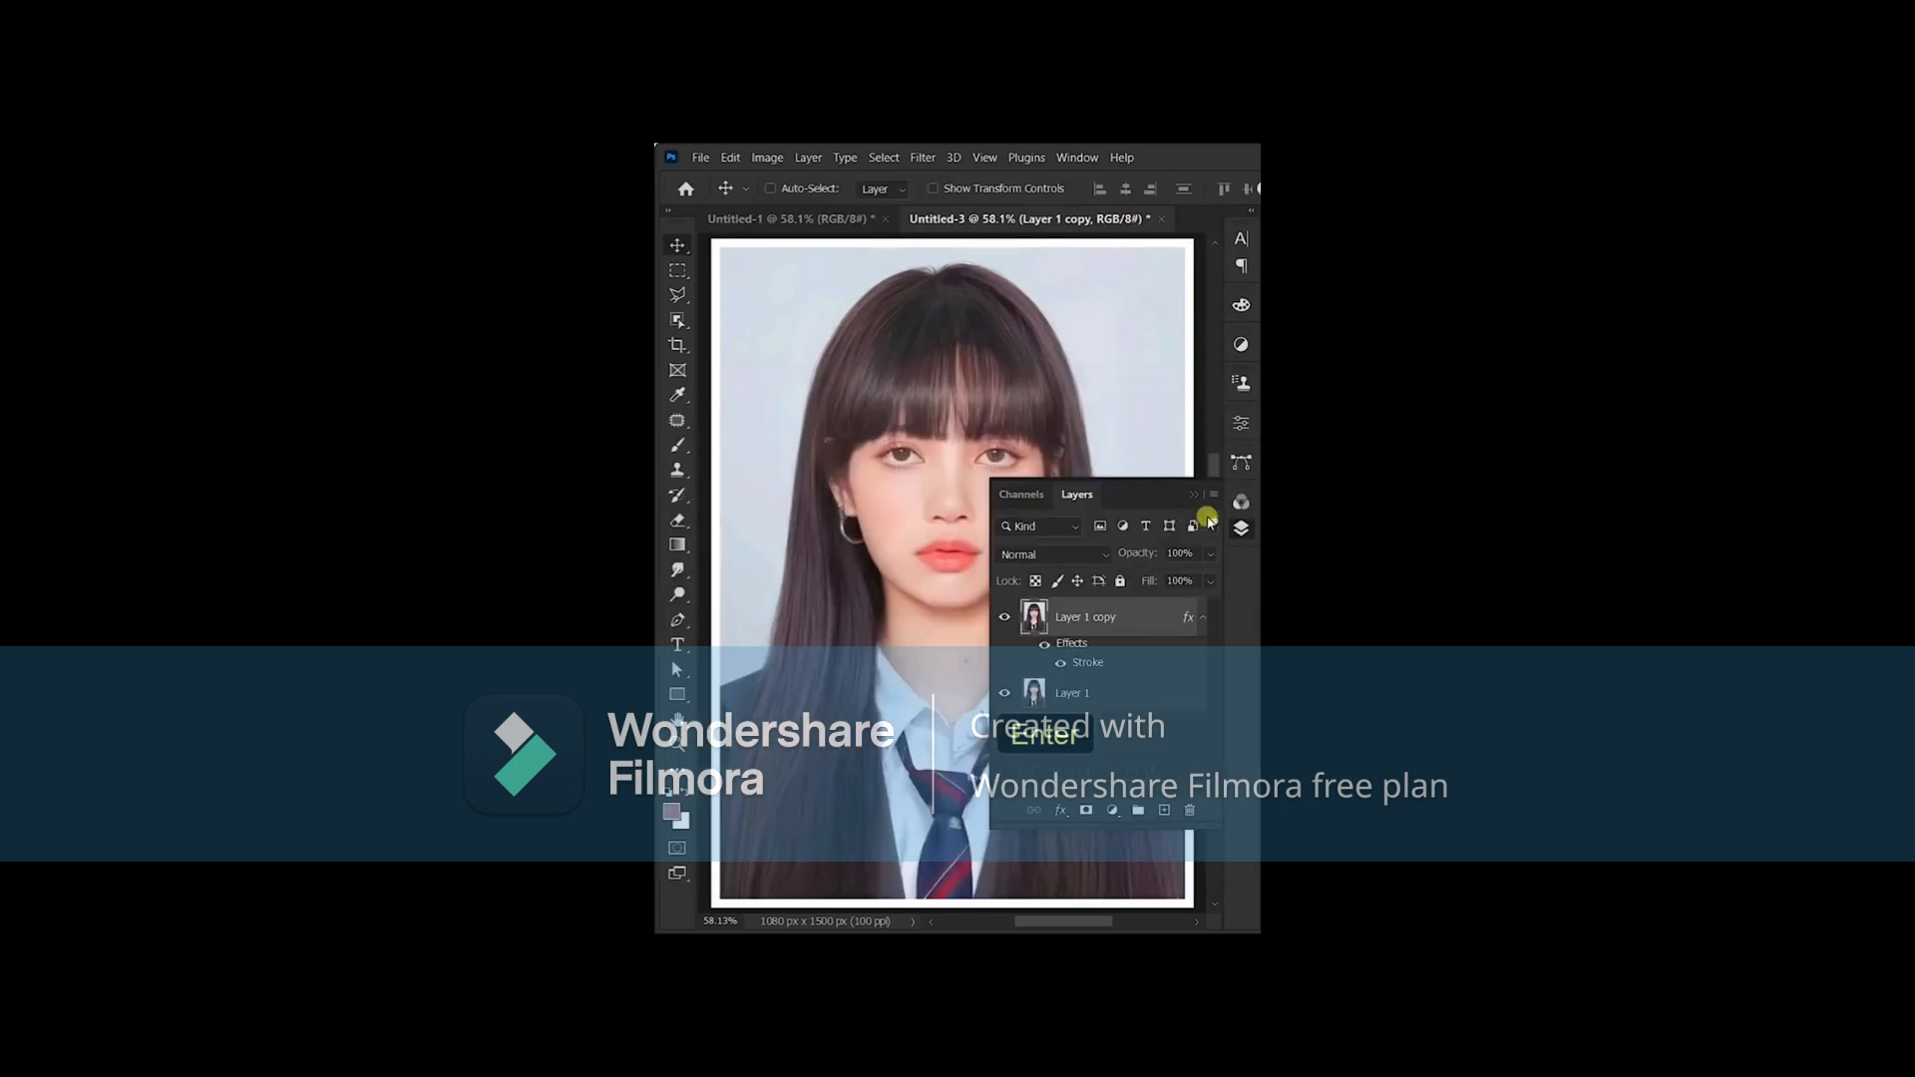
- Define the white-bordered portrait as a pattern named Pattern 1
{"action": "left_click", "coordinate": [1240, 529]}
{"action": "left_click", "coordinate": [732, 157]}
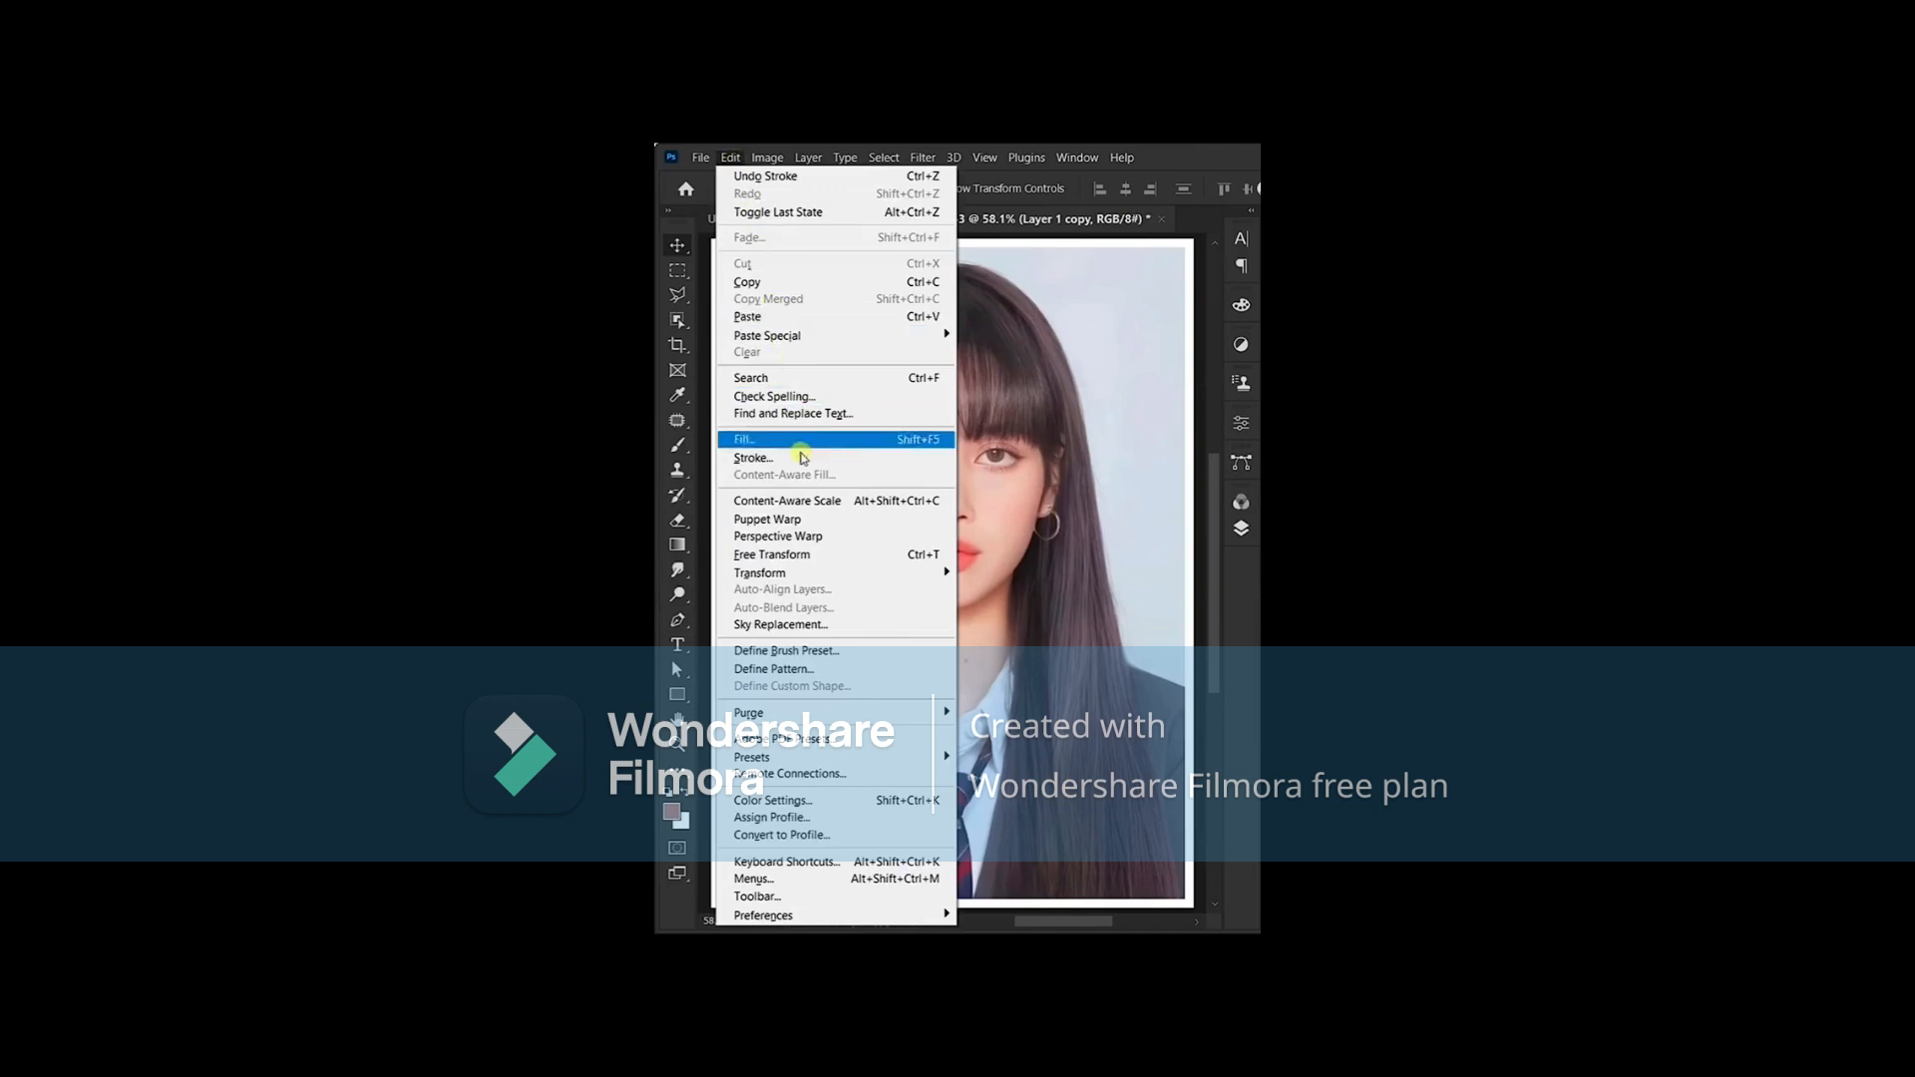
{"action": "left_click", "coordinate": [820, 672]}
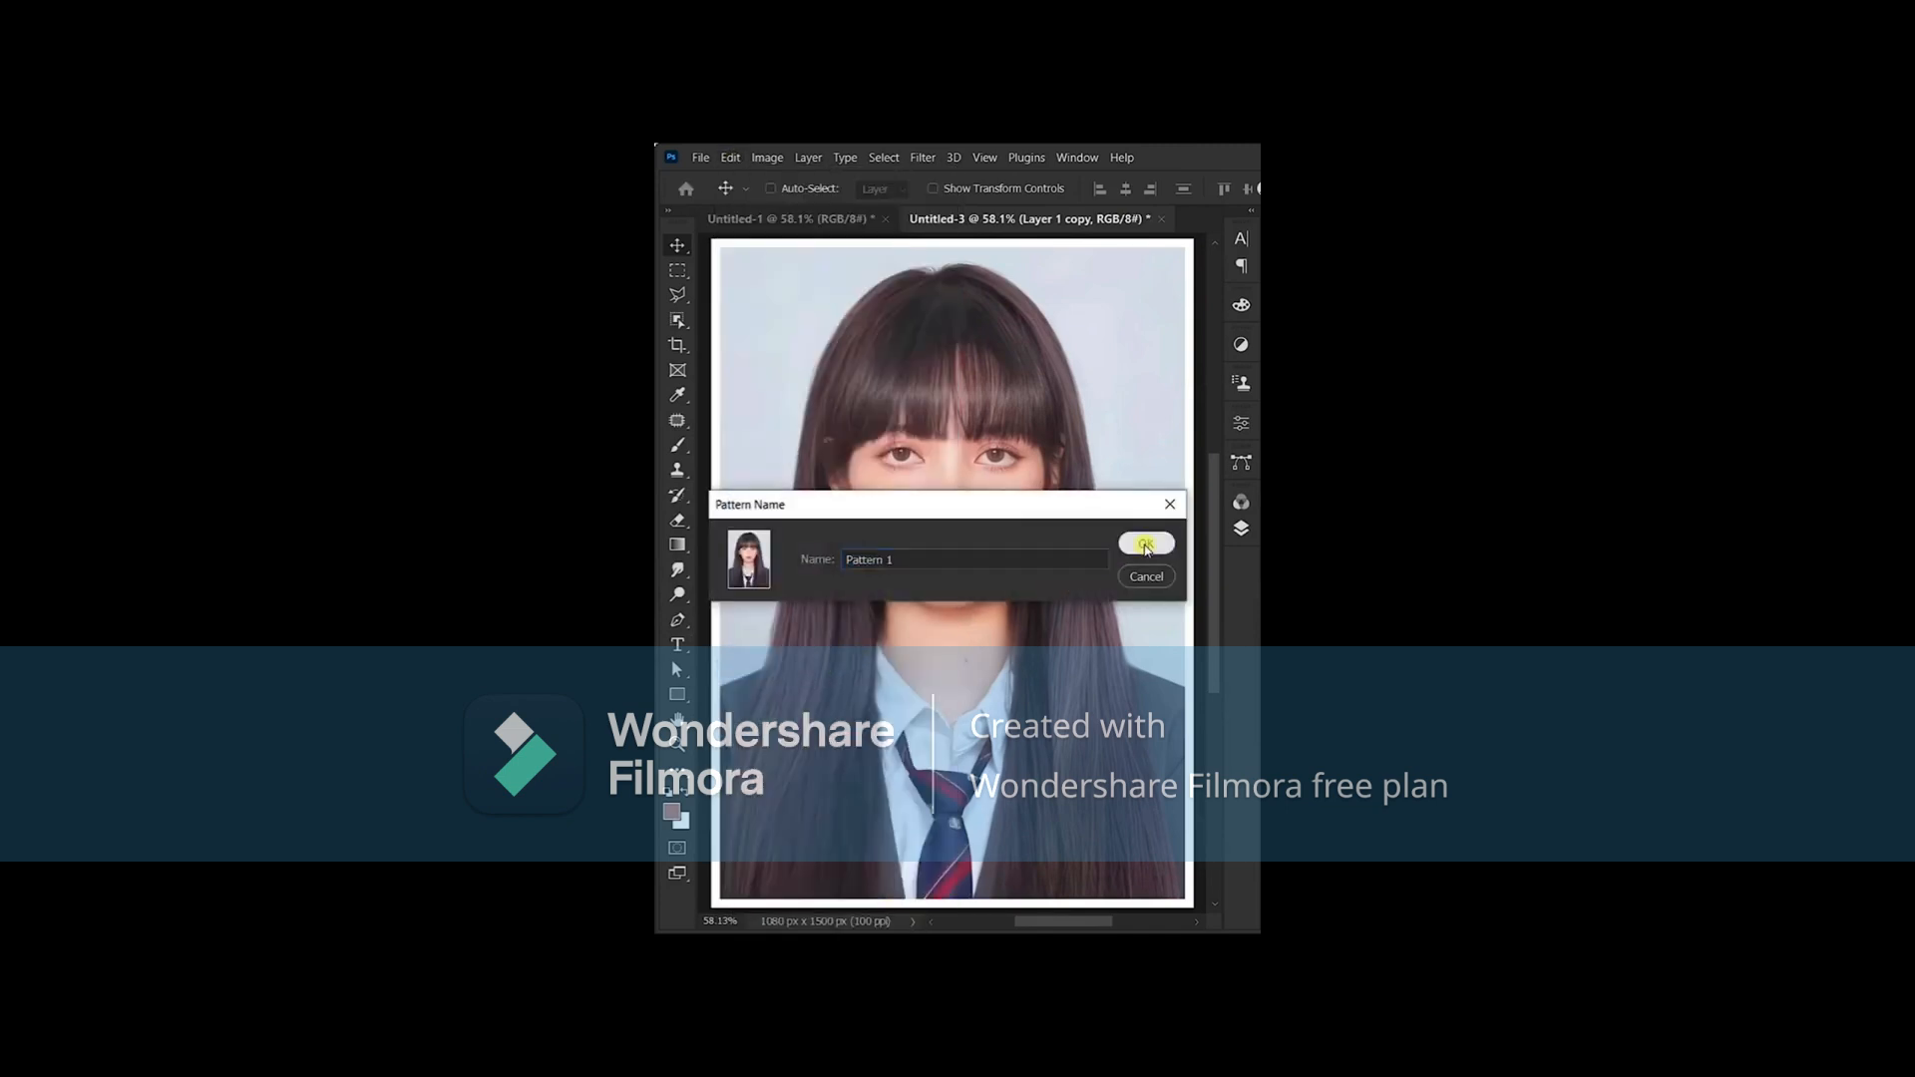
{"action": "left_click", "coordinate": [1146, 545]}
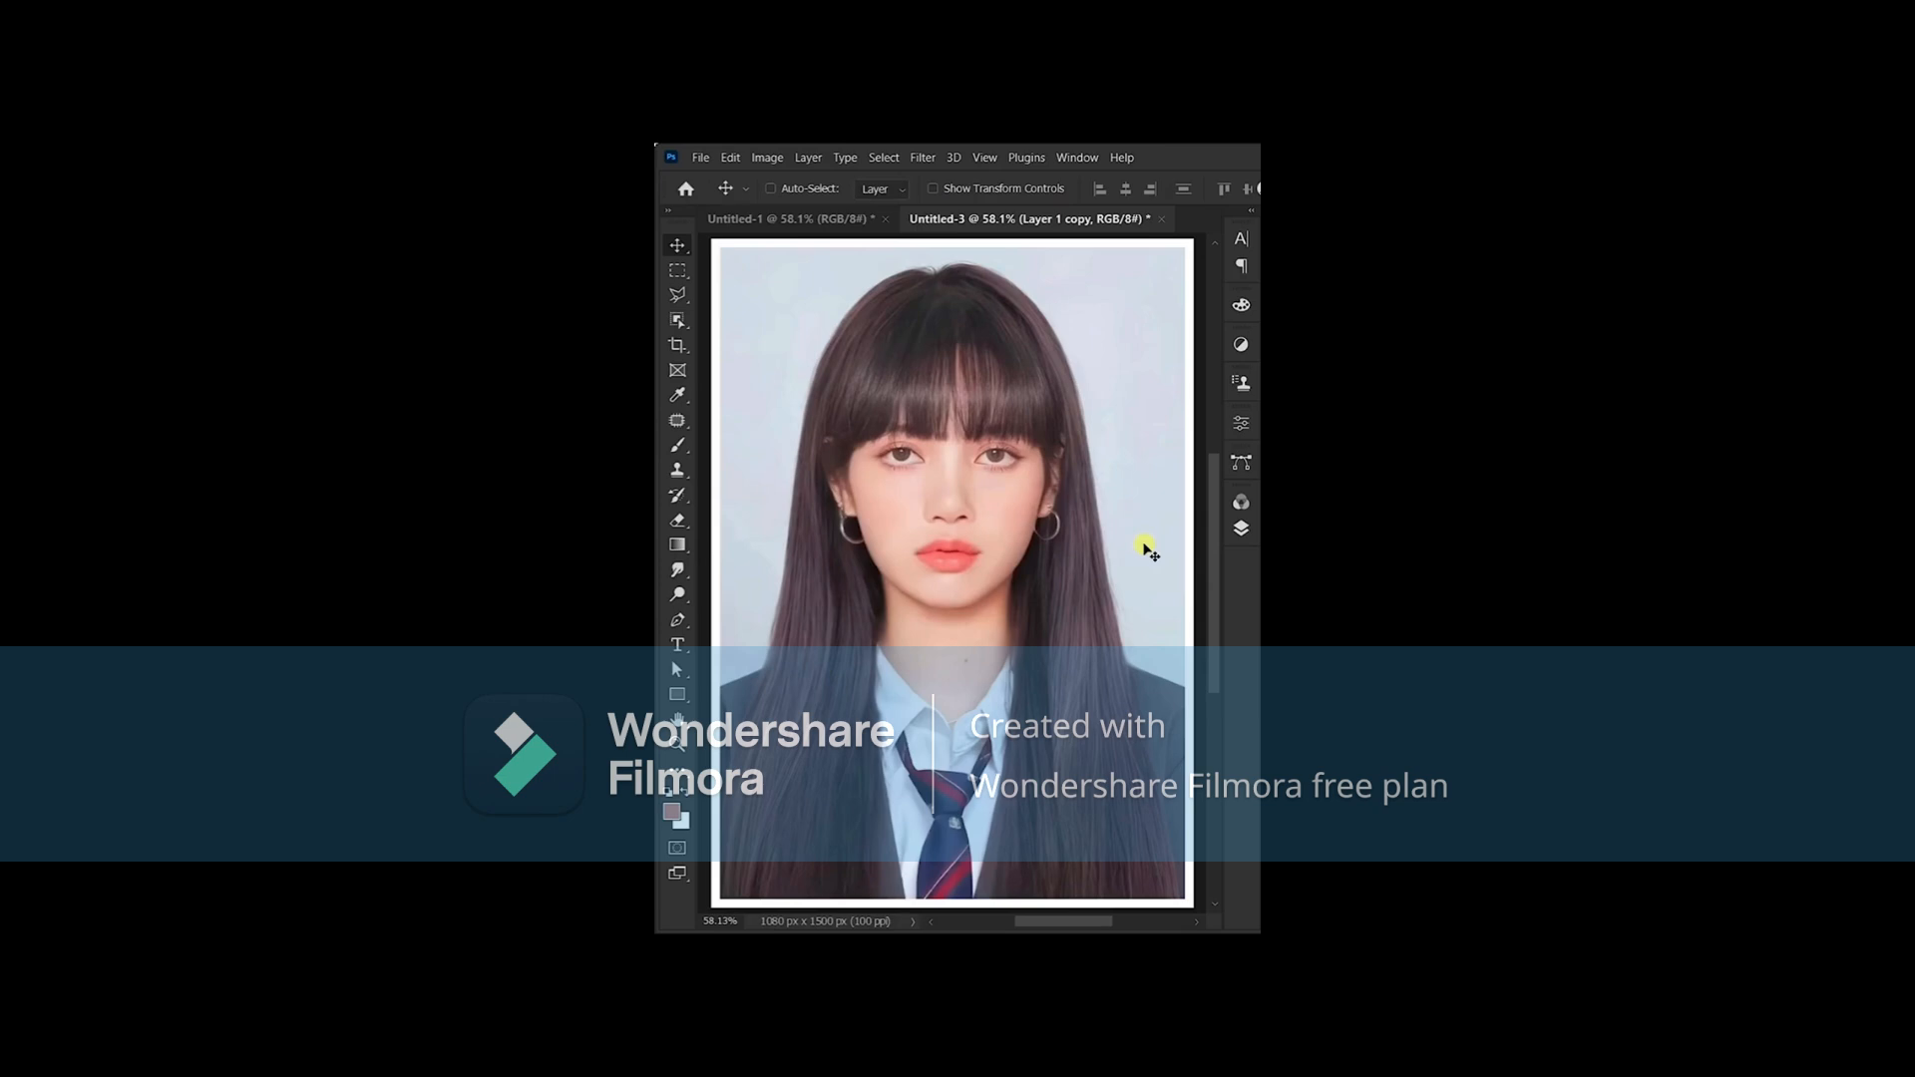
- Add a Pattern fill layer above the Background in the blank Untitled-1 document
{"action": "left_click", "coordinate": [833, 221]}
{"action": "left_click", "coordinate": [1241, 536]}
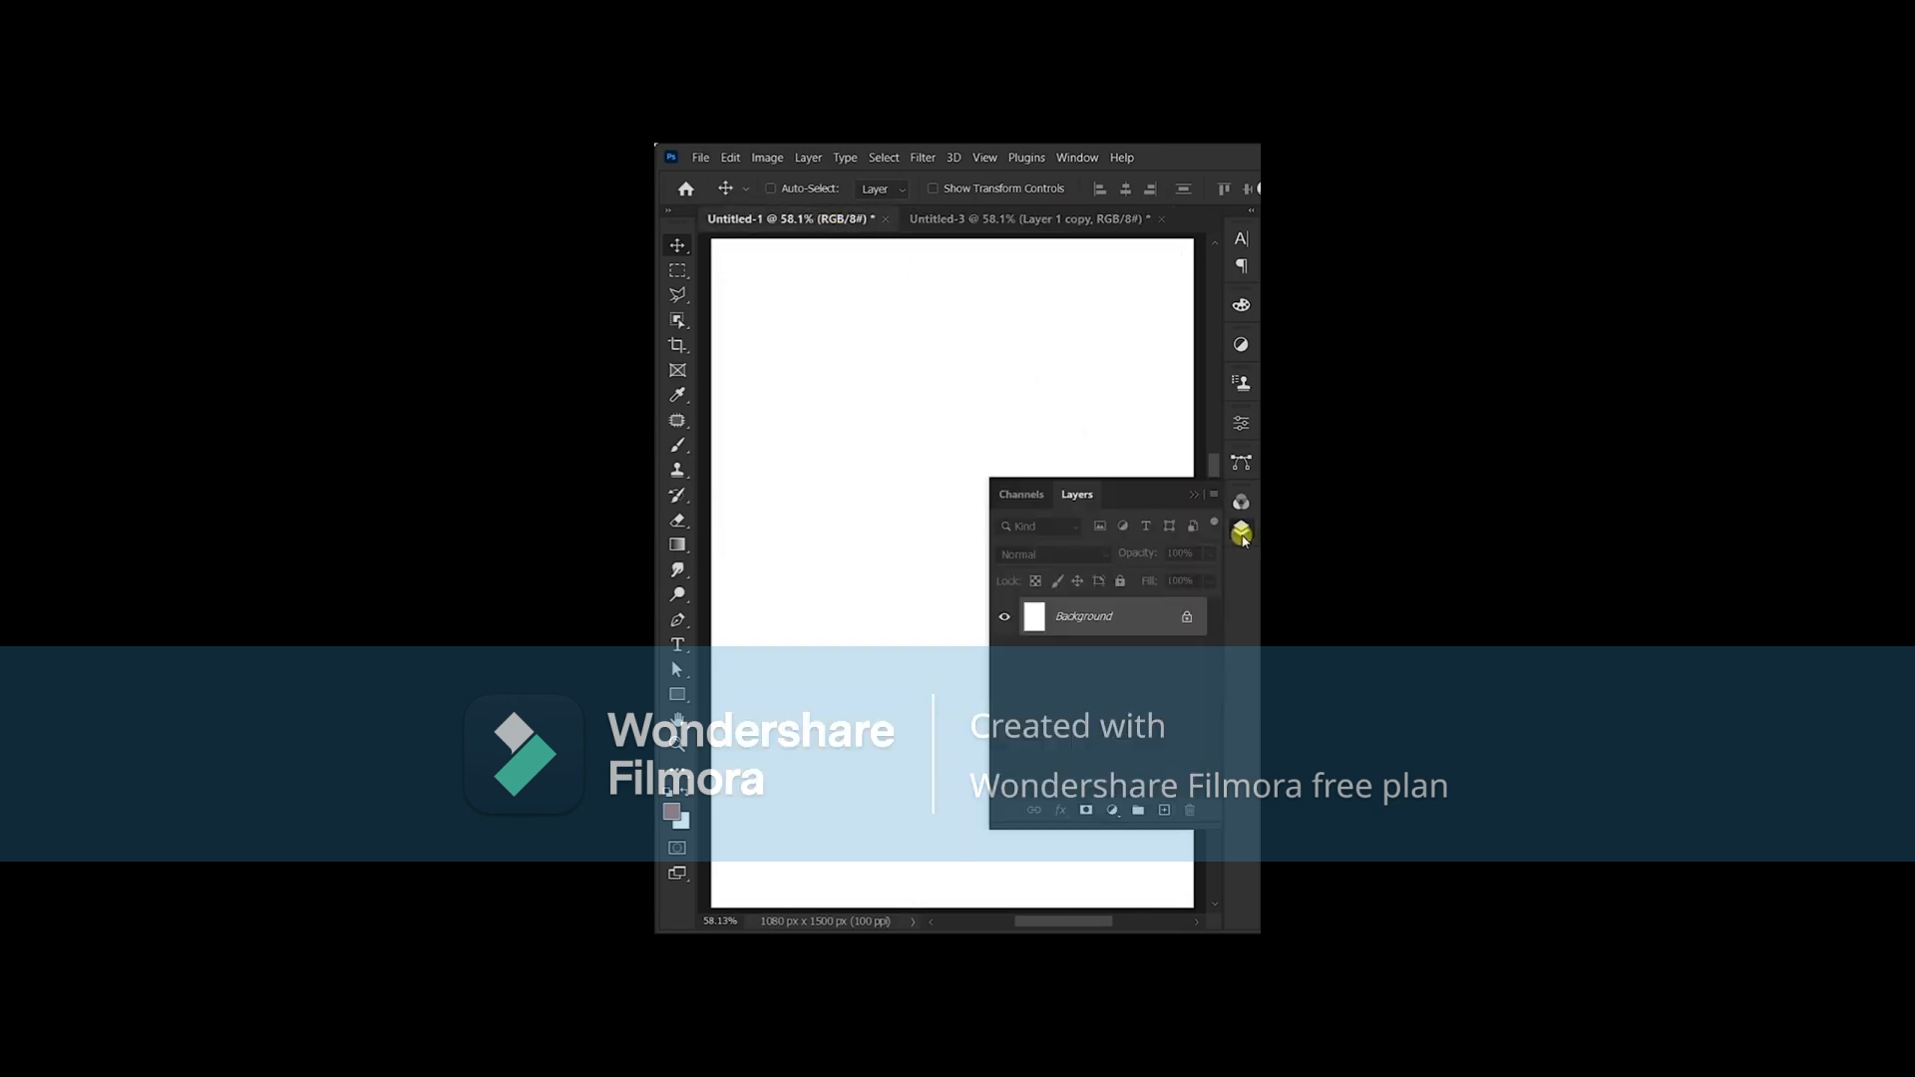
{"action": "left_click", "coordinate": [1116, 810]}
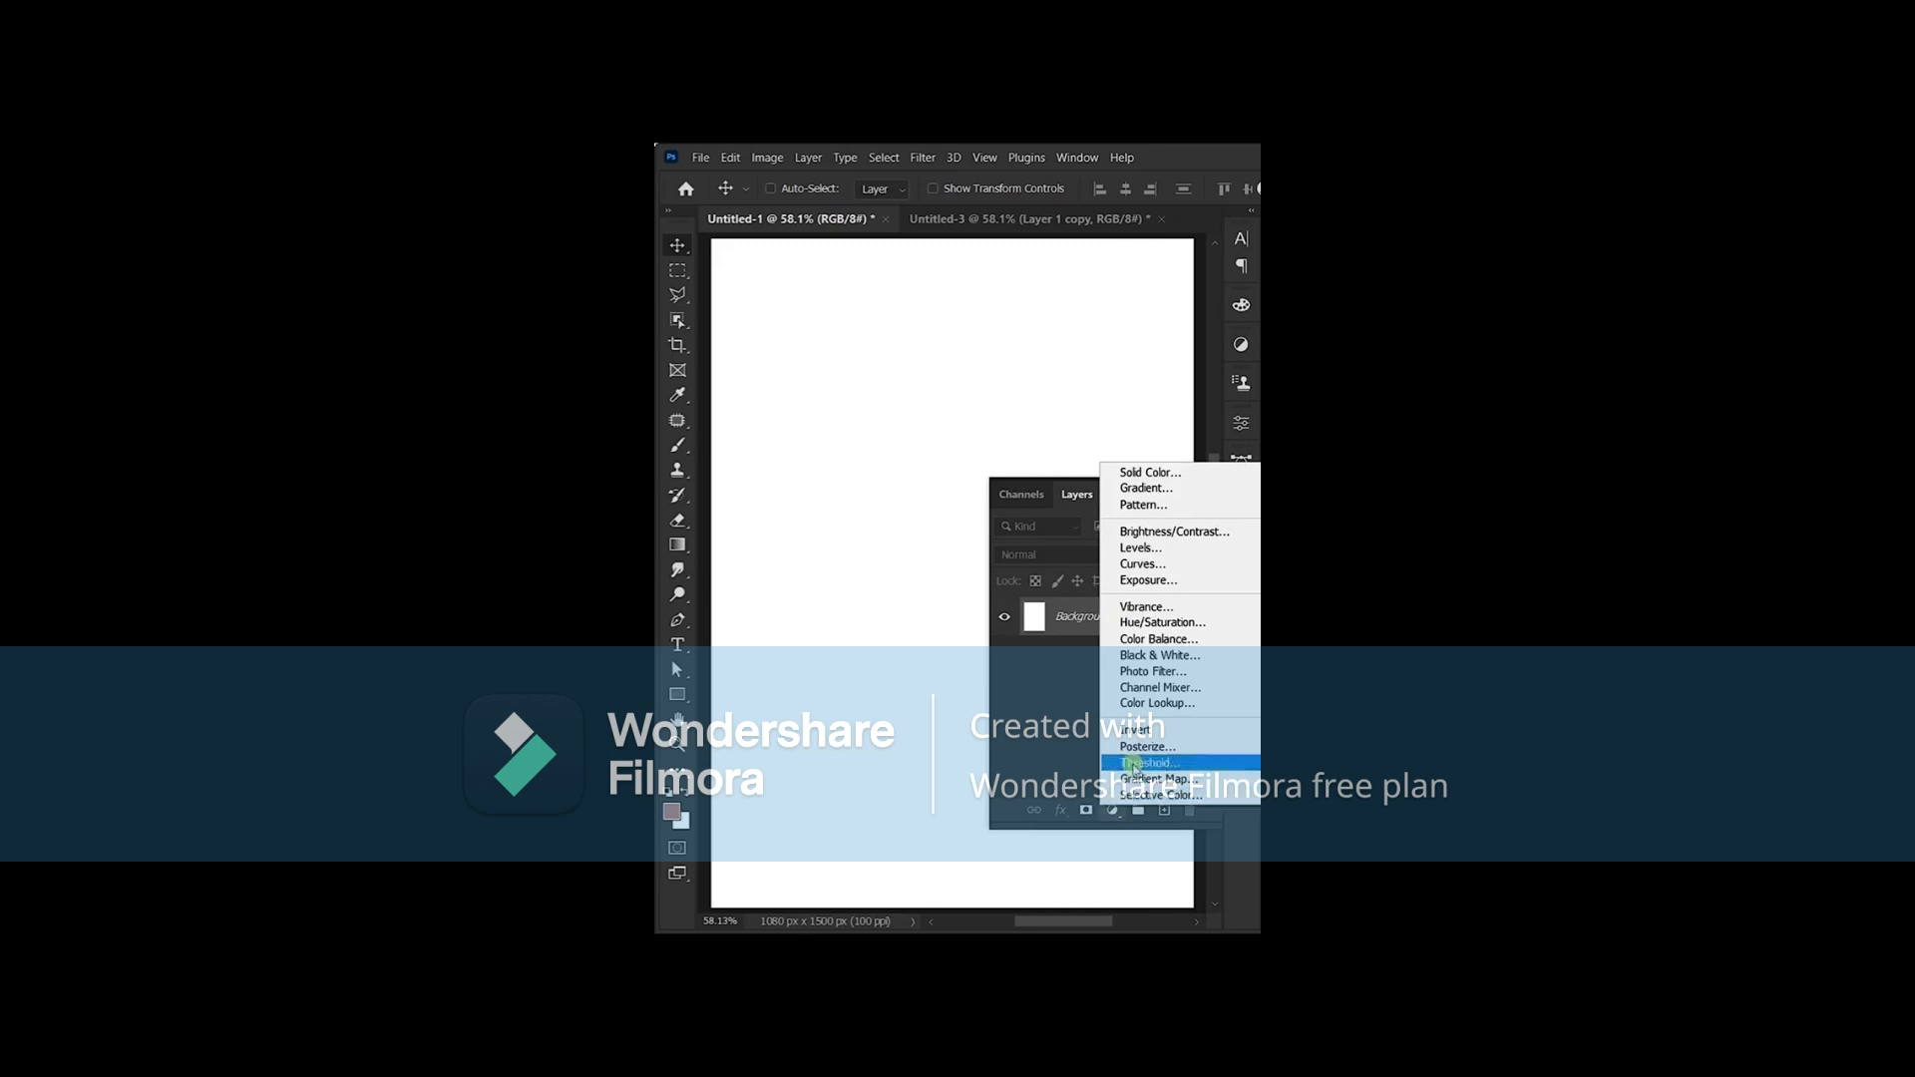
{"action": "left_click", "coordinate": [1160, 507]}
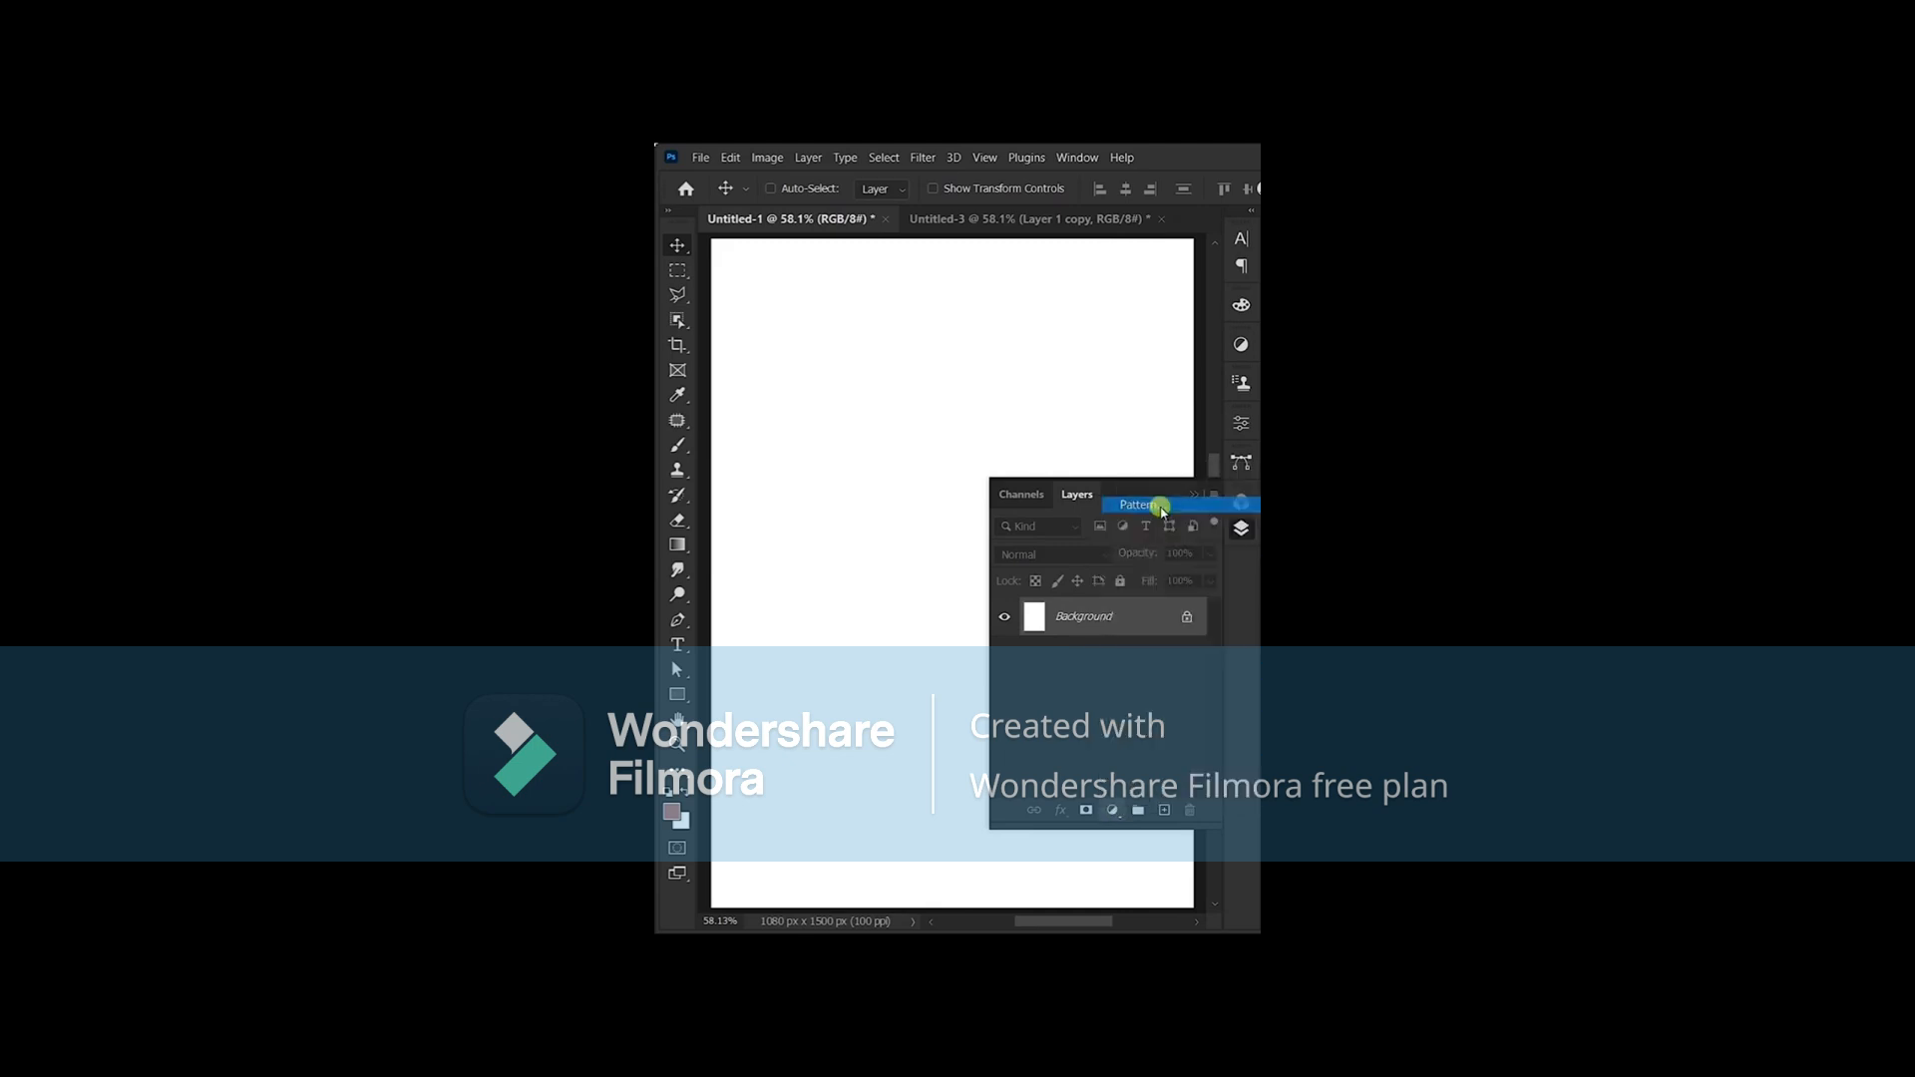
- Fill the layer with the white-bordered portrait pattern at 25% scale and apply the Pattern Fill settings
{"action": "left_click", "coordinate": [868, 555]}
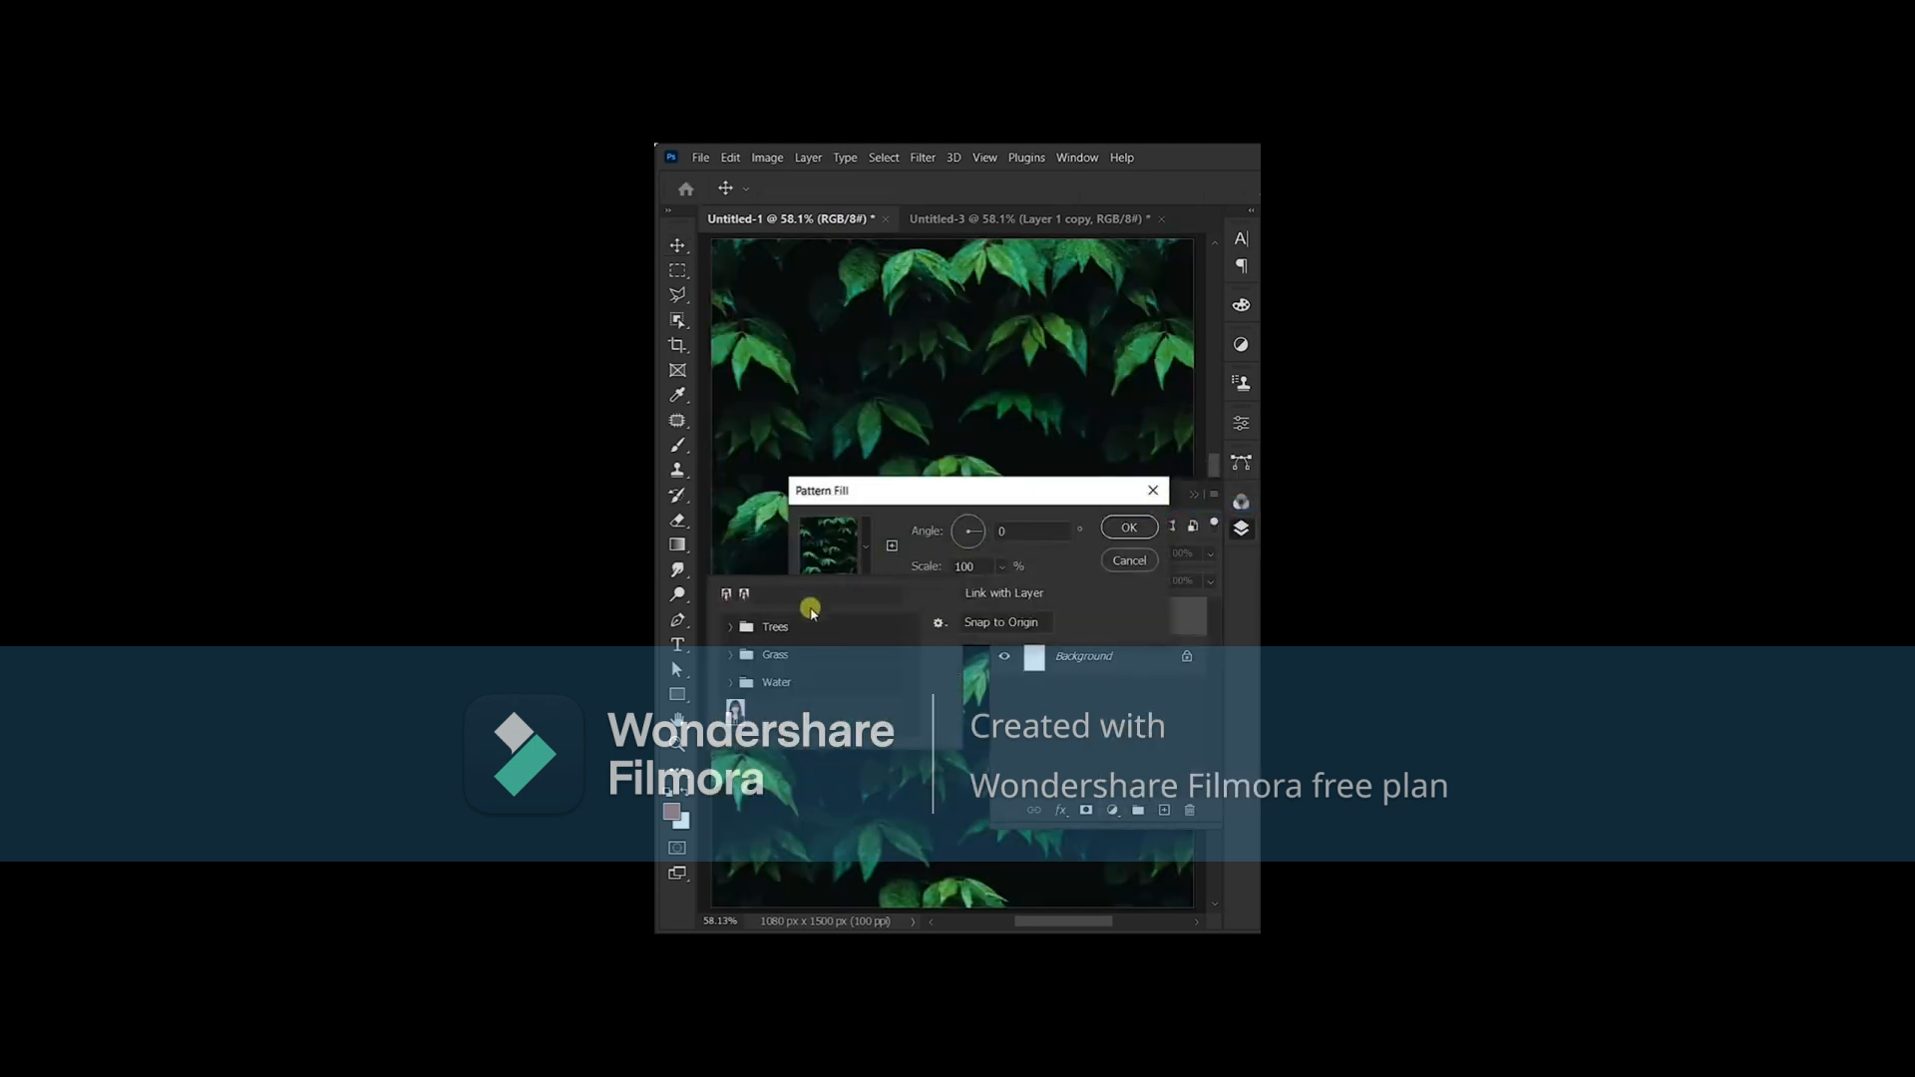
{"action": "left_click", "coordinate": [735, 710]}
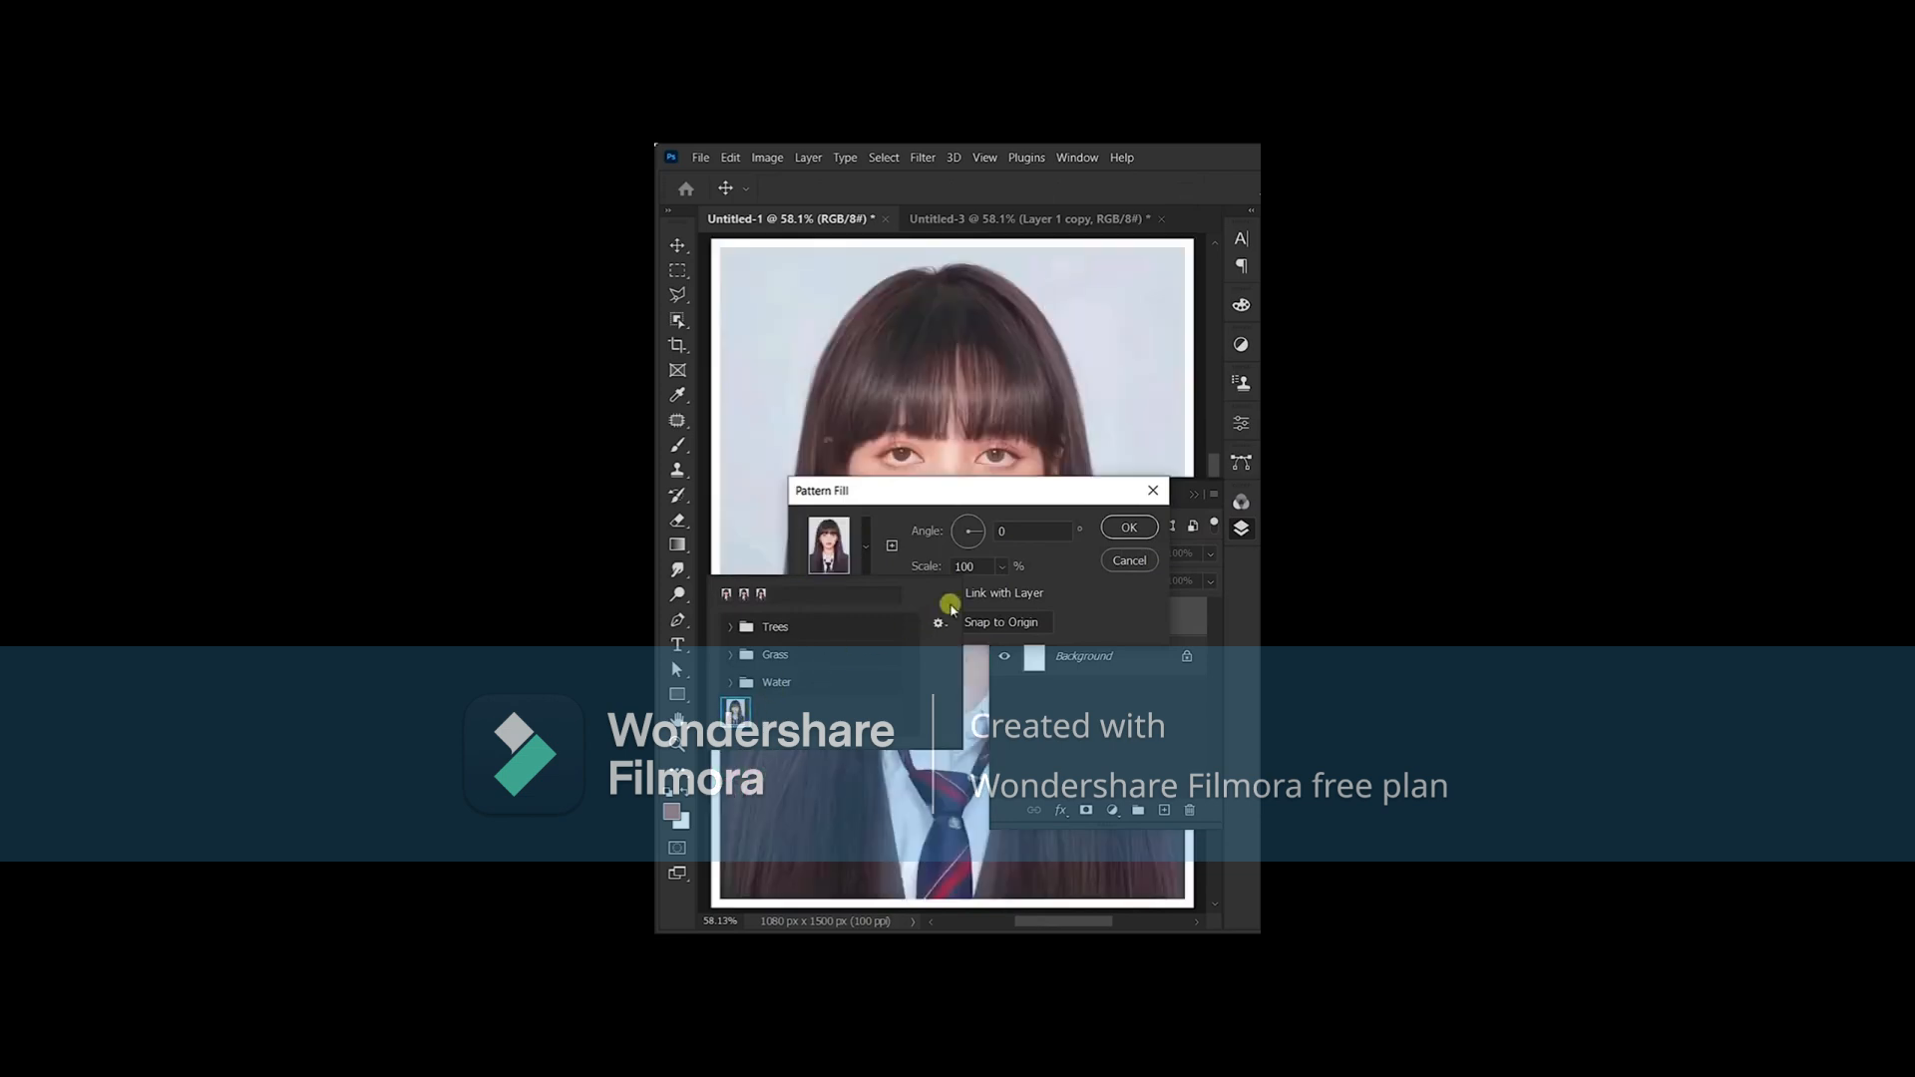
{"action": "left_click", "coordinate": [1040, 570]}
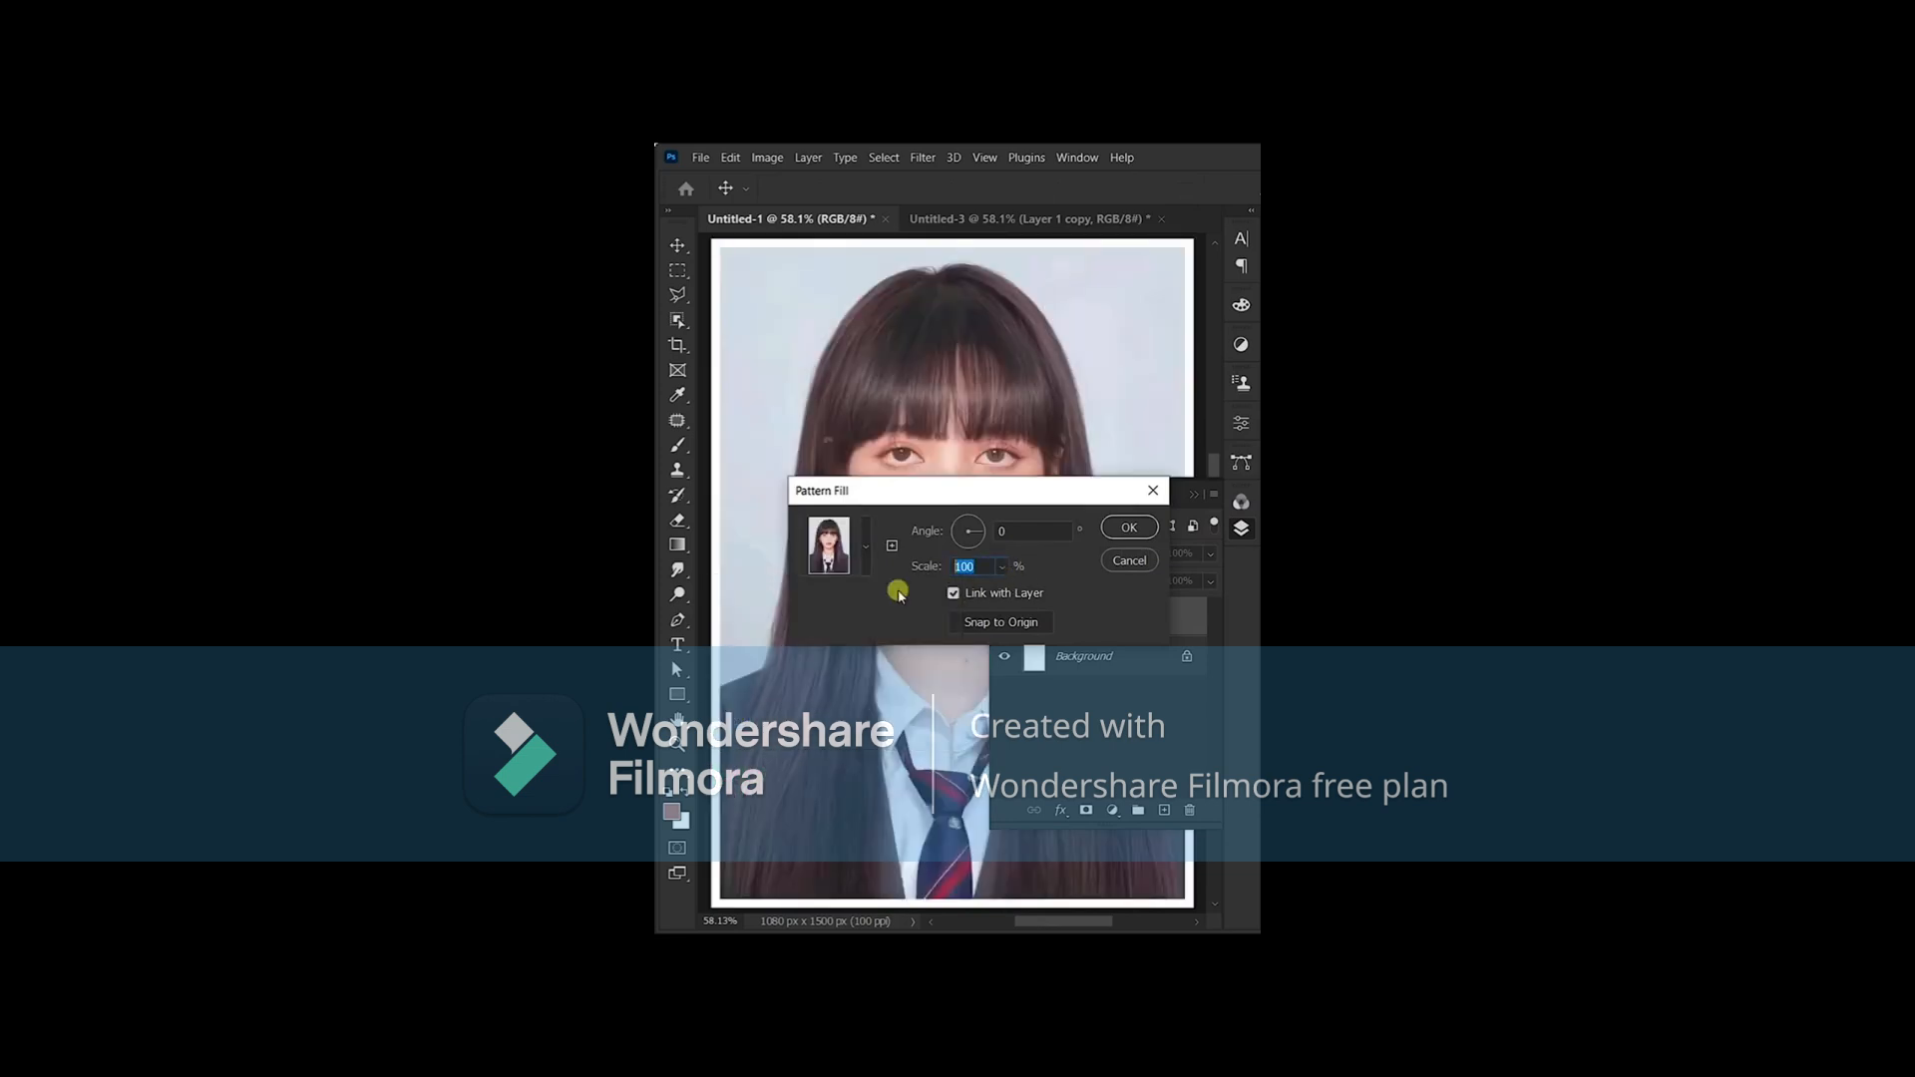
{"action": "type", "text": "25"}
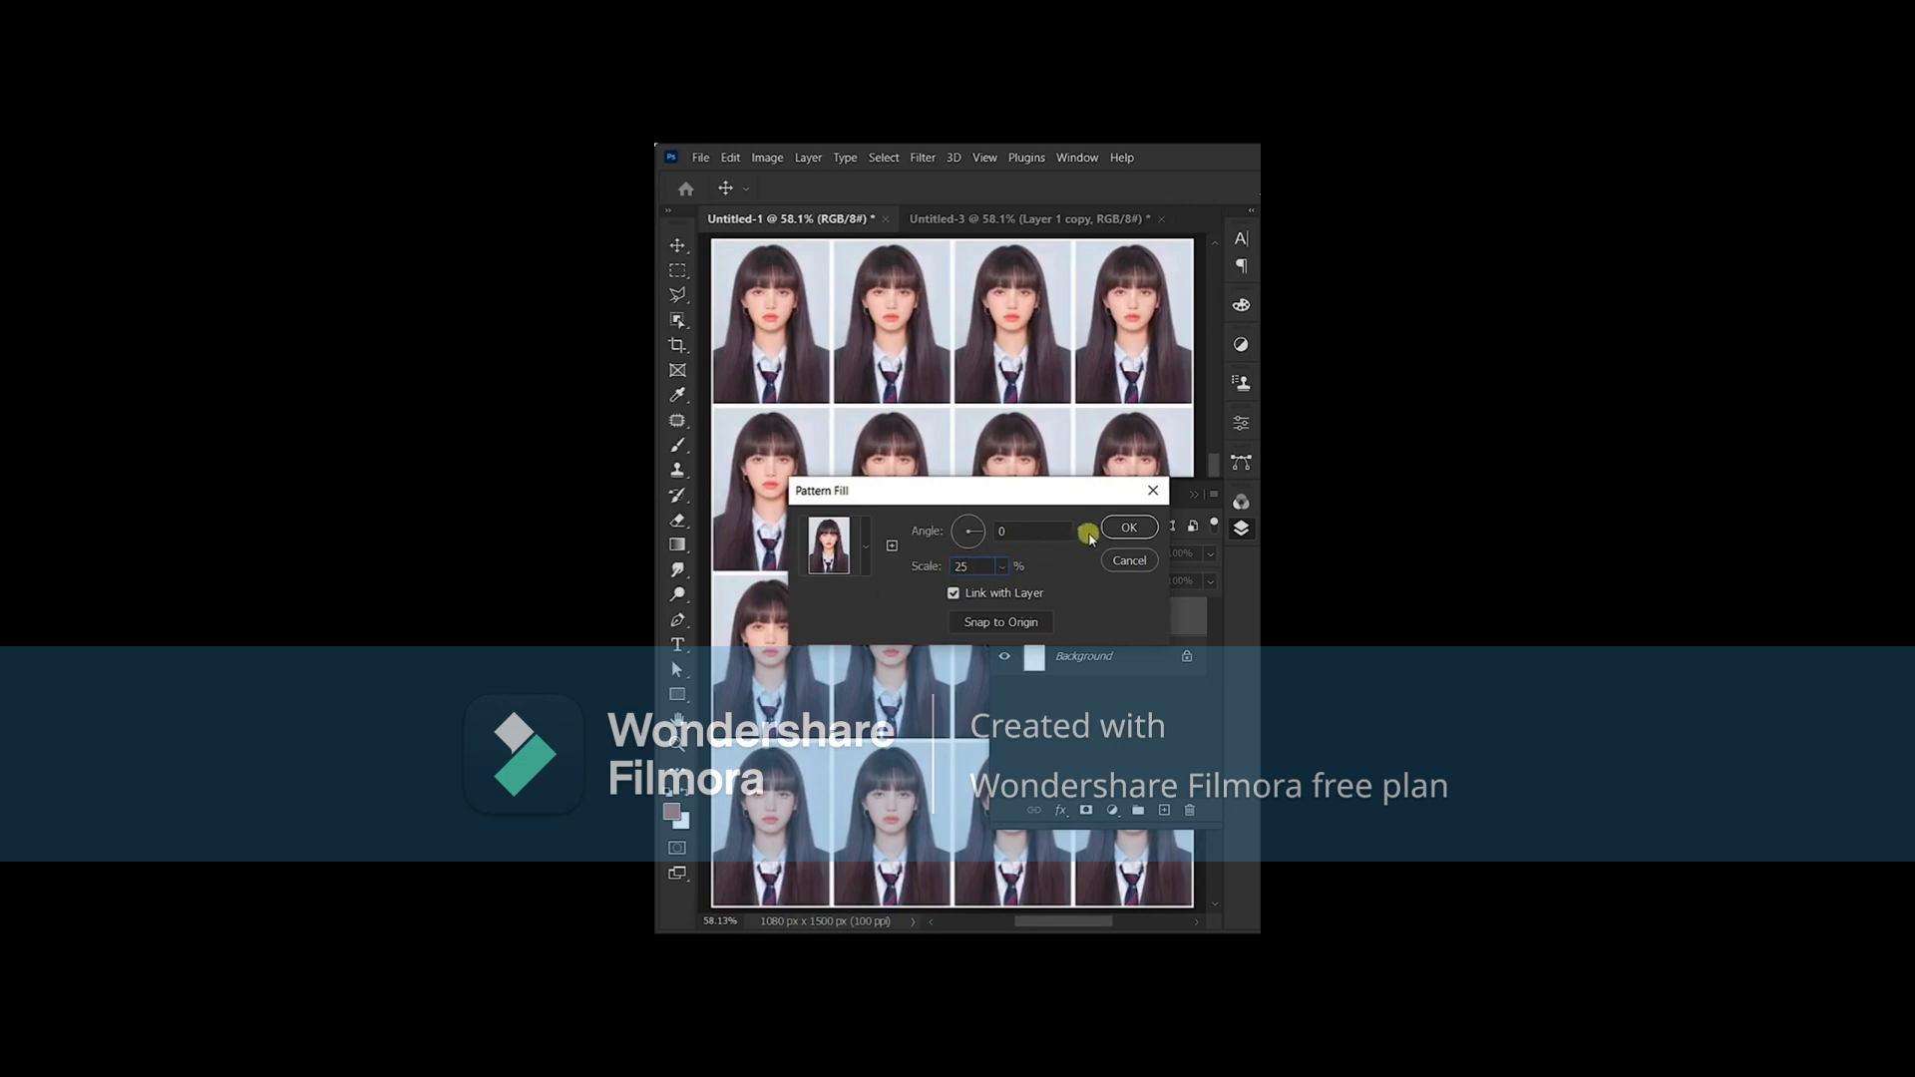
{"action": "left_click", "coordinate": [1127, 530]}
{"action": "left_click", "coordinate": [1240, 529]}
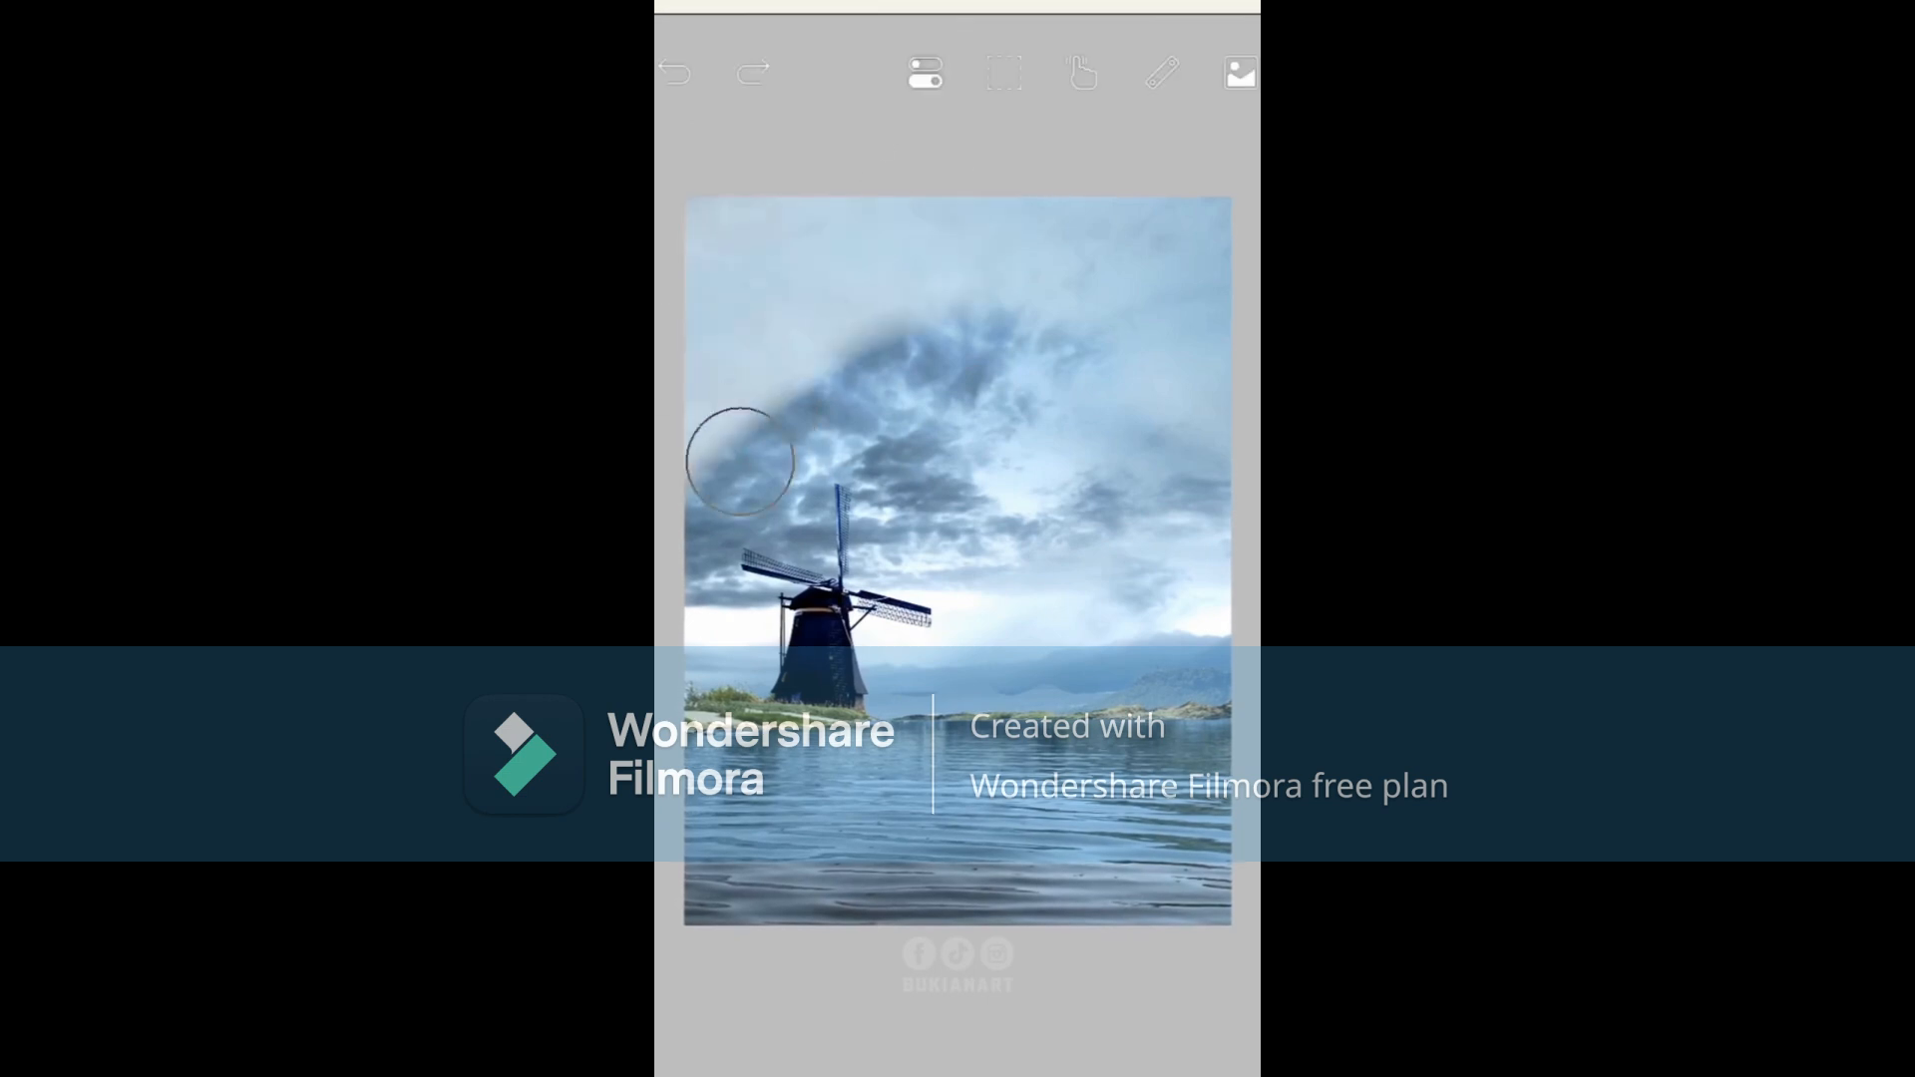
- Brush out the dark clouds in the windmill scene's sky and shade the whole scene in a darker dusk blue
{"action": "mouse_move", "coordinate": [740, 461]}
{"action": "left_mouse_down"}
{"action": "mouse_move", "coordinate": [1118, 359]}
{"action": "mouse_move", "coordinate": [865, 669]}
{"action": "mouse_move", "coordinate": [778, 589]}
{"action": "mouse_move", "coordinate": [778, 531]}
{"action": "mouse_move", "coordinate": [1173, 522]}
{"action": "mouse_move", "coordinate": [1139, 426]}
{"action": "mouse_move", "coordinate": [981, 597]}
{"action": "mouse_move", "coordinate": [1192, 561]}
{"action": "mouse_move", "coordinate": [1157, 743]}
{"action": "left_mouse_up"}
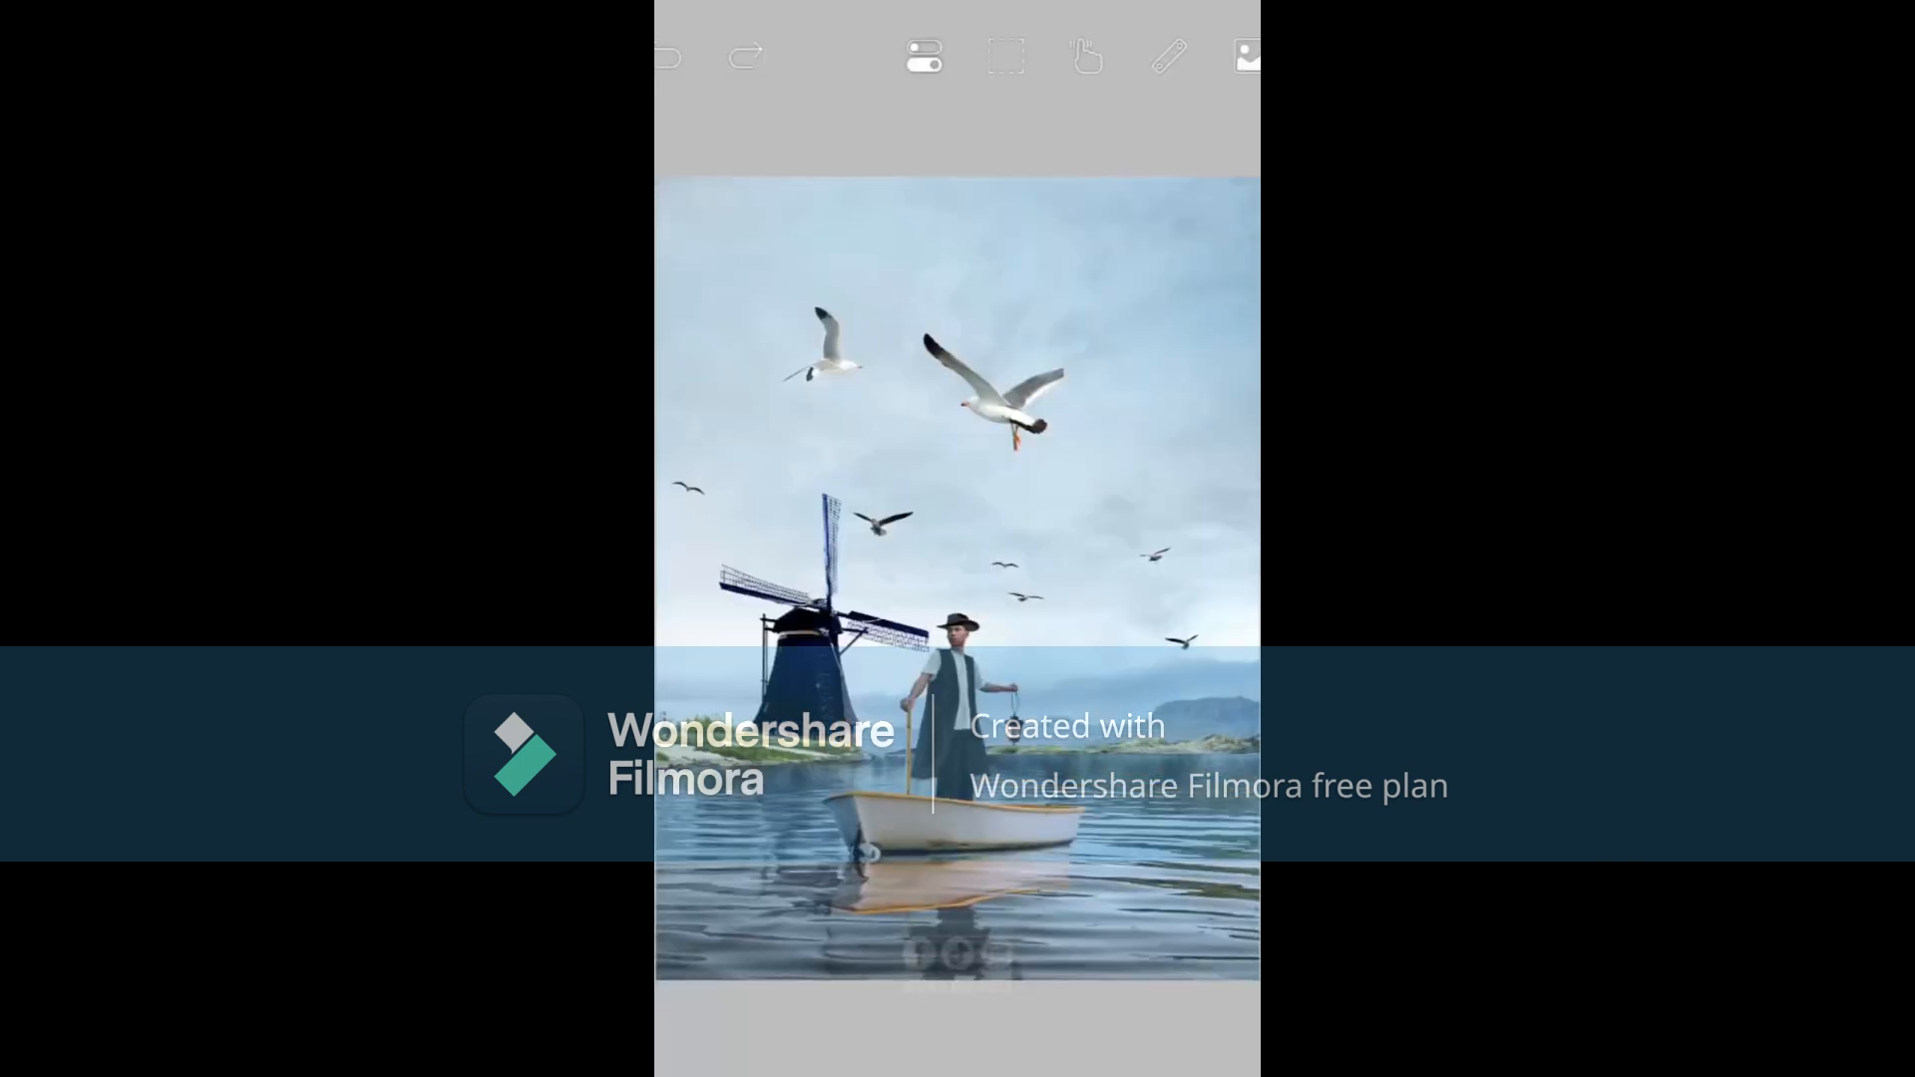
{"action": "mouse_move", "coordinate": [1047, 629]}
{"action": "left_mouse_down"}
{"action": "mouse_move", "coordinate": [798, 399]}
{"action": "mouse_move", "coordinate": [791, 86]}
{"action": "mouse_move", "coordinate": [1240, 556]}
{"action": "mouse_move", "coordinate": [972, 748]}
{"action": "left_mouse_up"}
{"action": "left_click_drag", "start_coordinate": [838, 499], "coordinate": [846, 494]}
{"action": "mouse_move", "coordinate": [925, 577]}
{"action": "left_mouse_down"}
{"action": "mouse_move", "coordinate": [1163, 632]}
{"action": "mouse_move", "coordinate": [1187, 878]}
{"action": "left_mouse_up"}
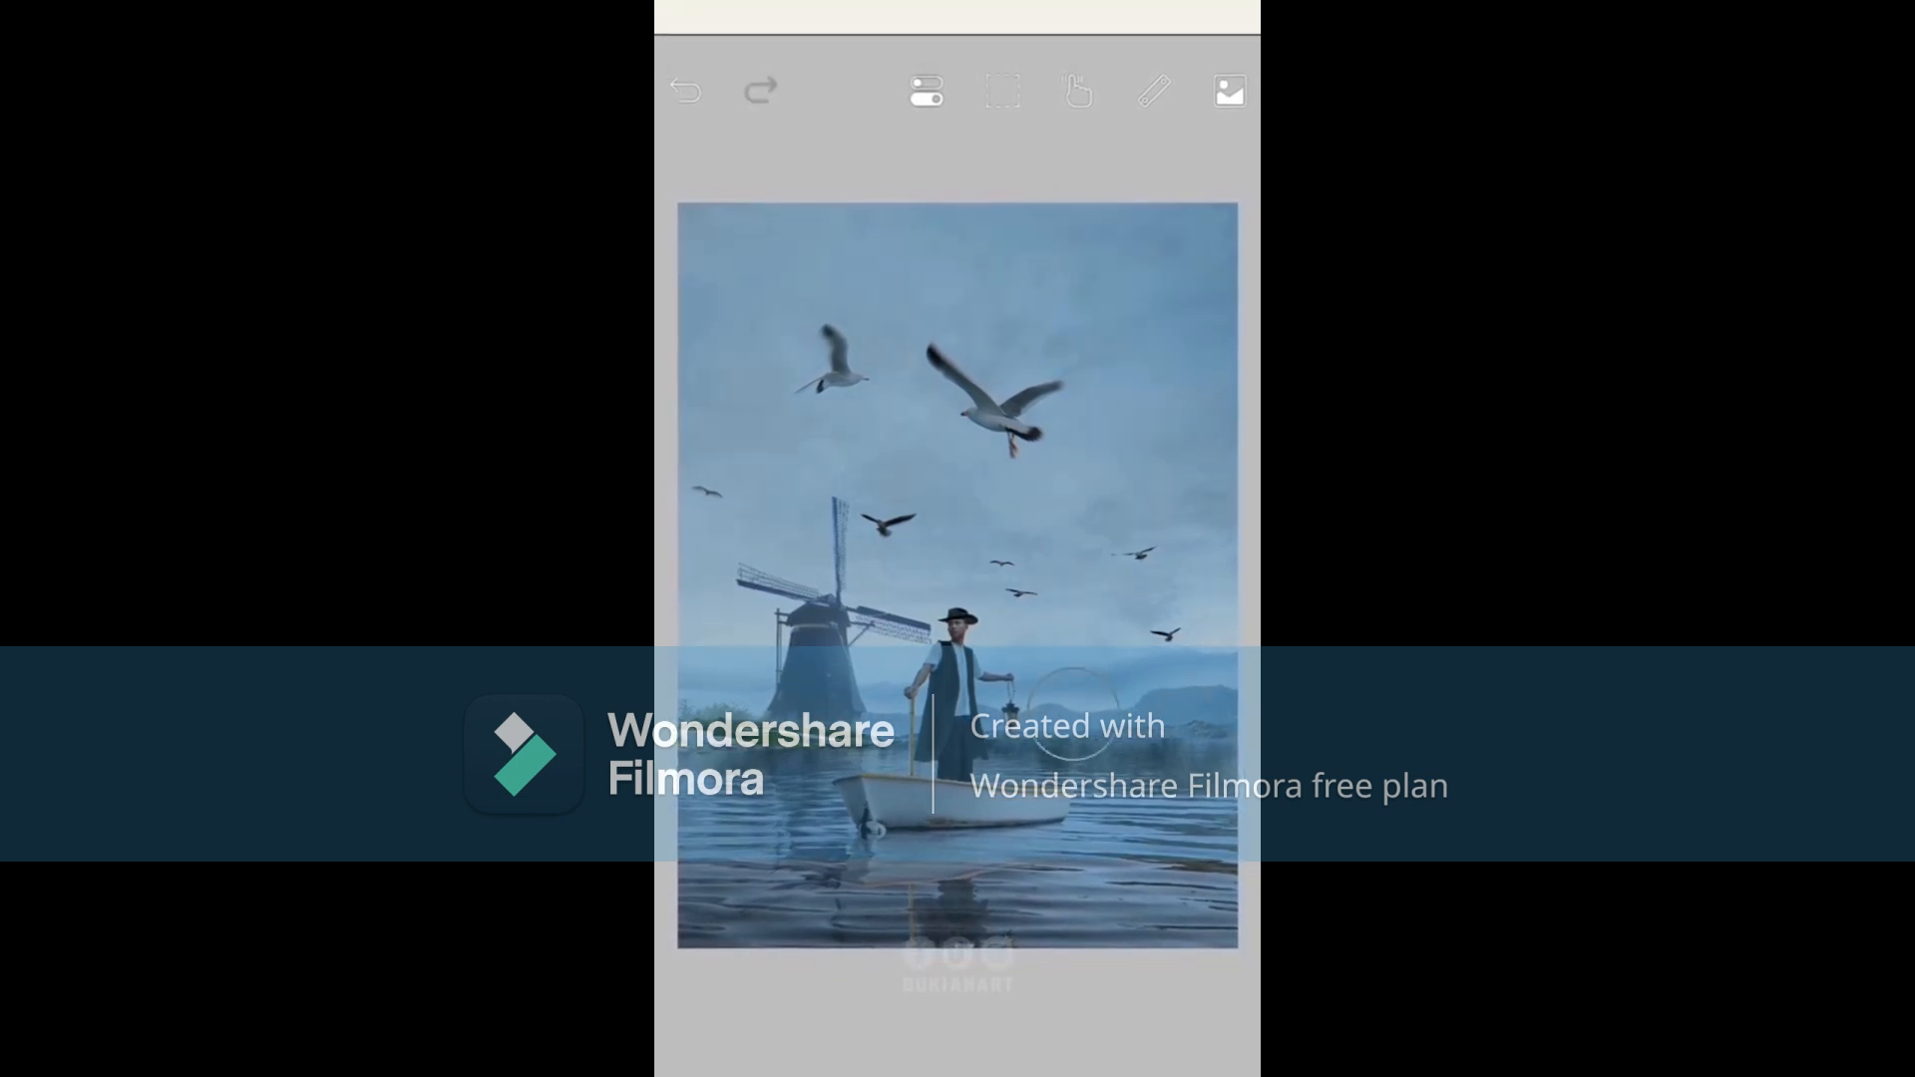
- Brush pale mist around the windmill's base and along the far shoreline
{"action": "mouse_move", "coordinate": [897, 923]}
{"action": "left_mouse_down"}
{"action": "mouse_move", "coordinate": [1112, 242]}
{"action": "mouse_move", "coordinate": [768, 444]}
{"action": "mouse_move", "coordinate": [696, 416]}
{"action": "mouse_move", "coordinate": [797, 606]}
{"action": "mouse_move", "coordinate": [1078, 549]}
{"action": "left_mouse_up"}
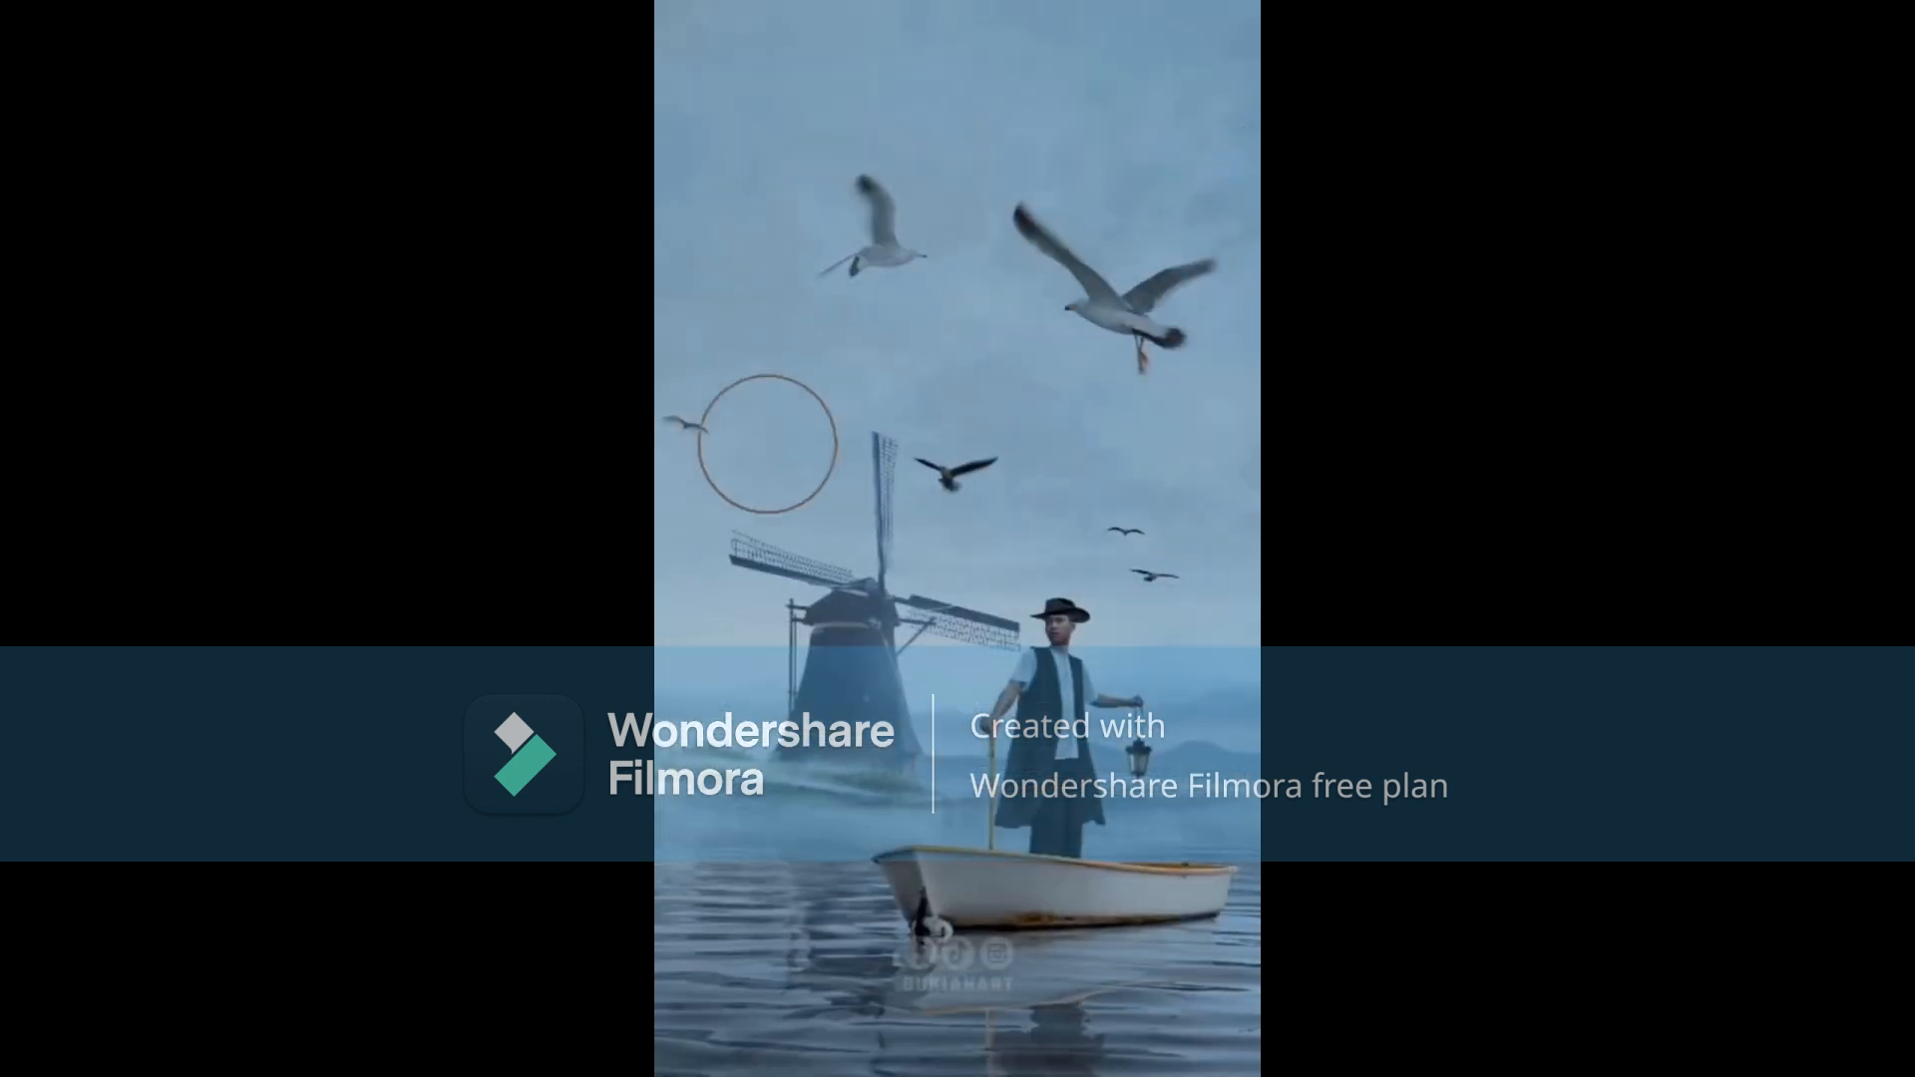
{"action": "left_click_drag", "start_coordinate": [1287, 511], "coordinate": [803, 824]}
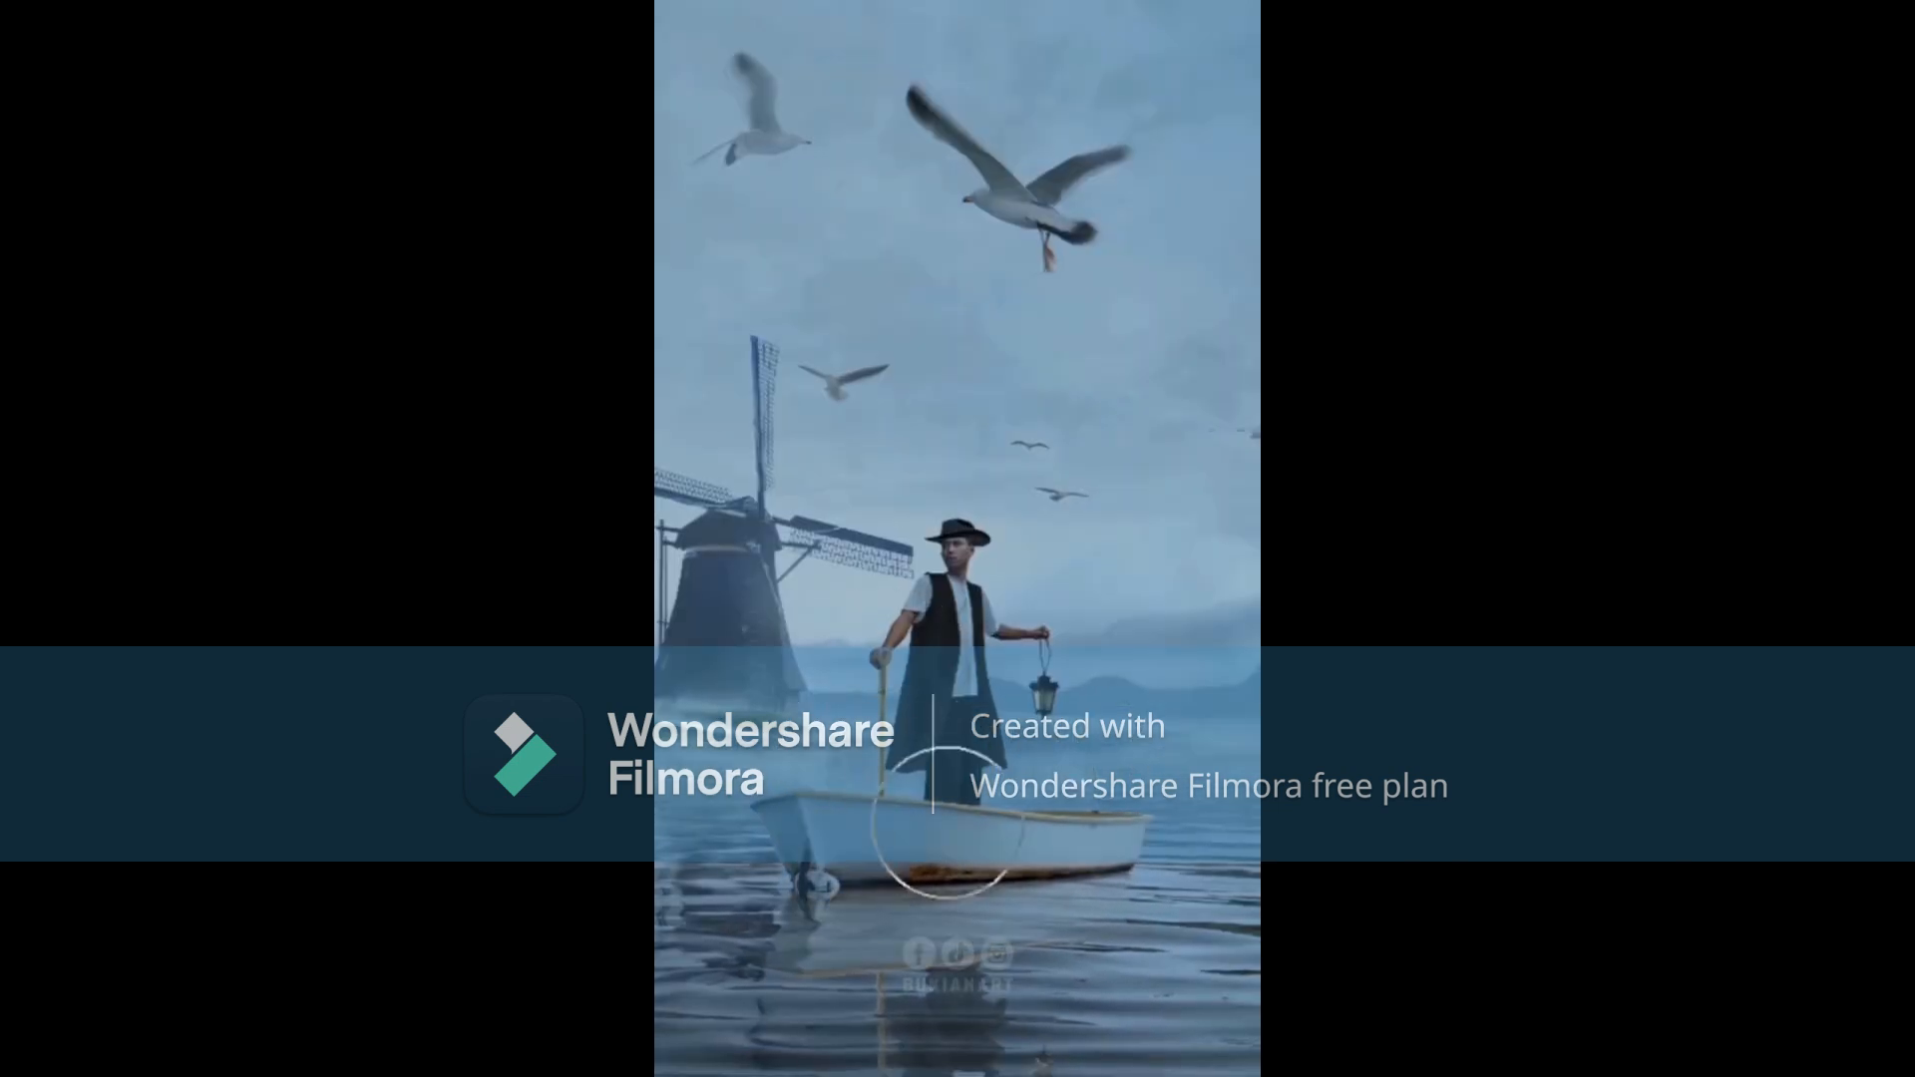
- Paint a warm orange glow on the lantern and its light on the man's arm, coat and surrounding mist
{"action": "mouse_move", "coordinate": [909, 723]}
{"action": "left_mouse_down"}
{"action": "mouse_move", "coordinate": [982, 842]}
{"action": "mouse_move", "coordinate": [994, 705]}
{"action": "mouse_move", "coordinate": [1055, 595]}
{"action": "left_mouse_up"}
{"action": "mouse_move", "coordinate": [1107, 429]}
{"action": "left_mouse_down"}
{"action": "mouse_move", "coordinate": [1091, 662]}
{"action": "mouse_move", "coordinate": [1093, 522]}
{"action": "left_mouse_up"}
{"action": "mouse_move", "coordinate": [904, 314]}
{"action": "left_mouse_down"}
{"action": "mouse_move", "coordinate": [944, 711]}
{"action": "mouse_move", "coordinate": [822, 840]}
{"action": "mouse_move", "coordinate": [899, 731]}
{"action": "mouse_move", "coordinate": [938, 609]}
{"action": "mouse_move", "coordinate": [1005, 829]}
{"action": "mouse_move", "coordinate": [1010, 464]}
{"action": "left_mouse_up"}
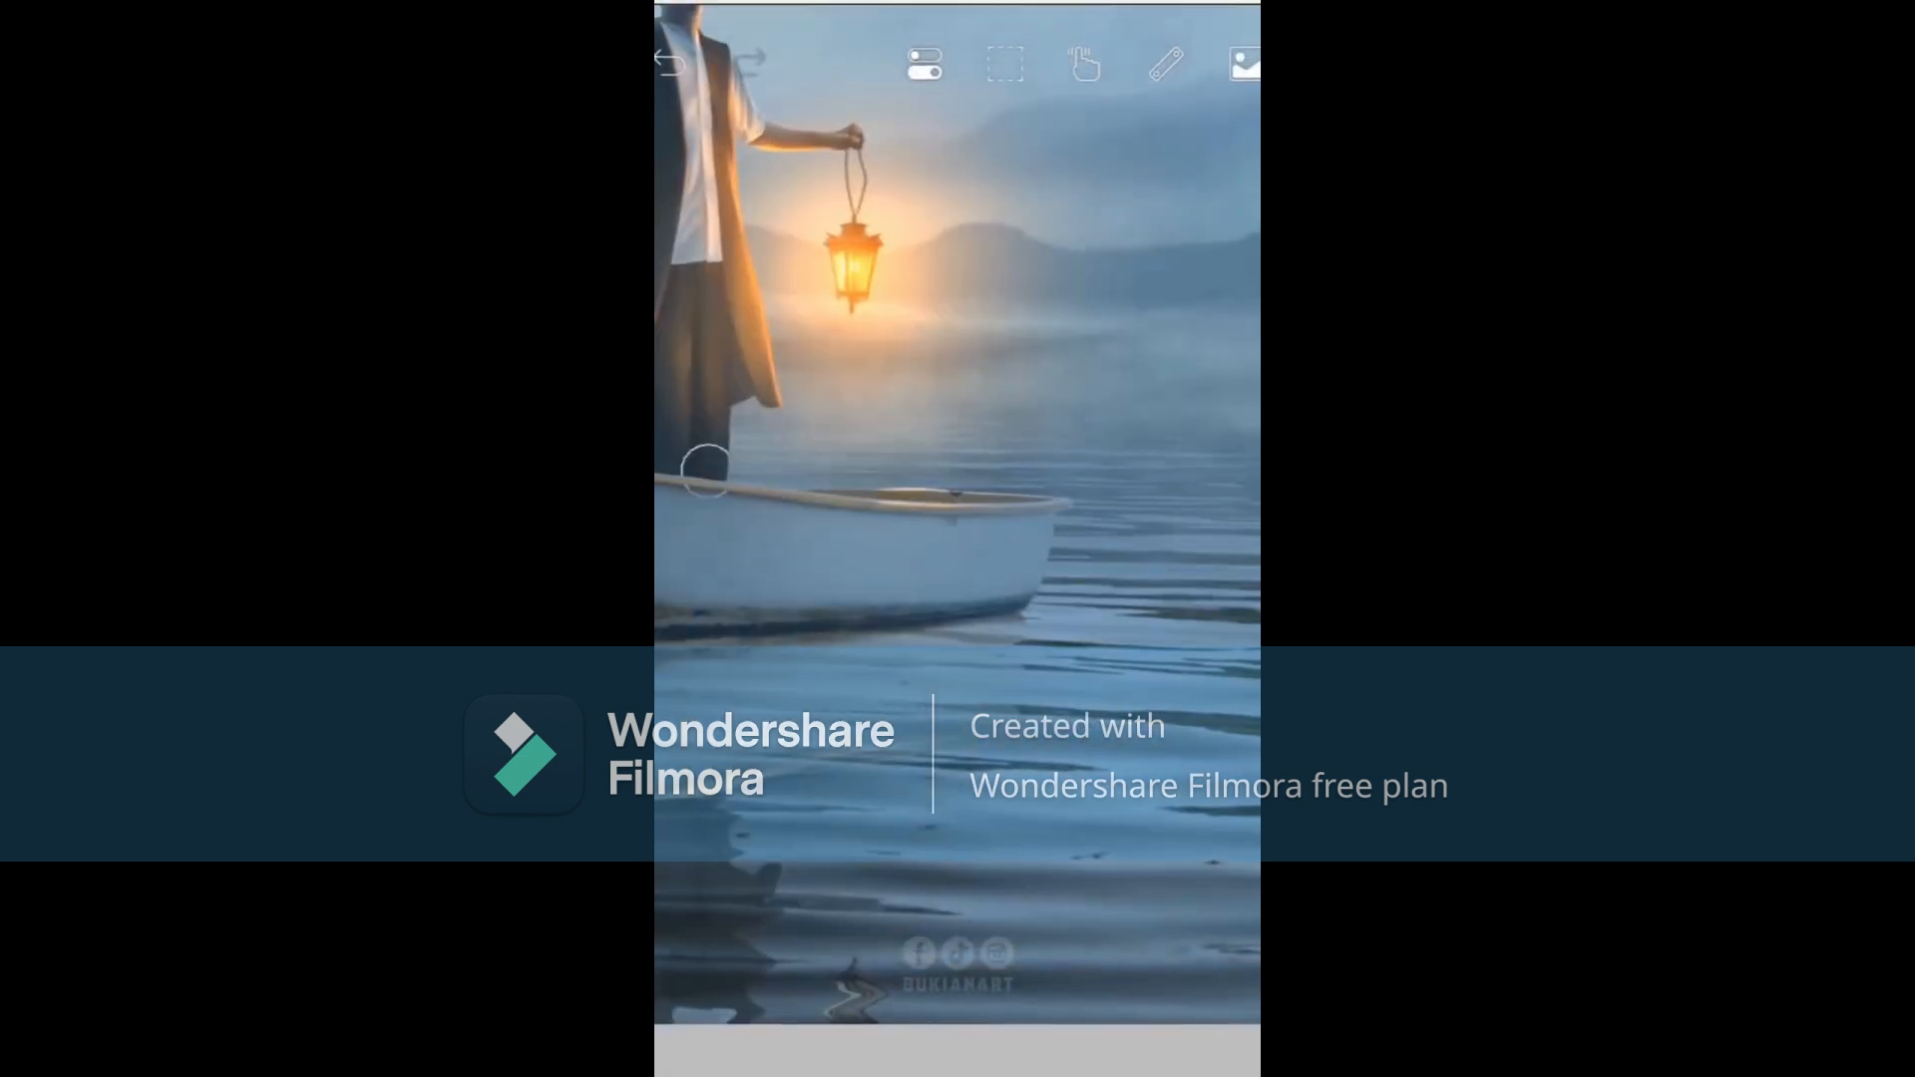
{"action": "left_click_drag", "start_coordinate": [952, 523], "coordinate": [1057, 504]}
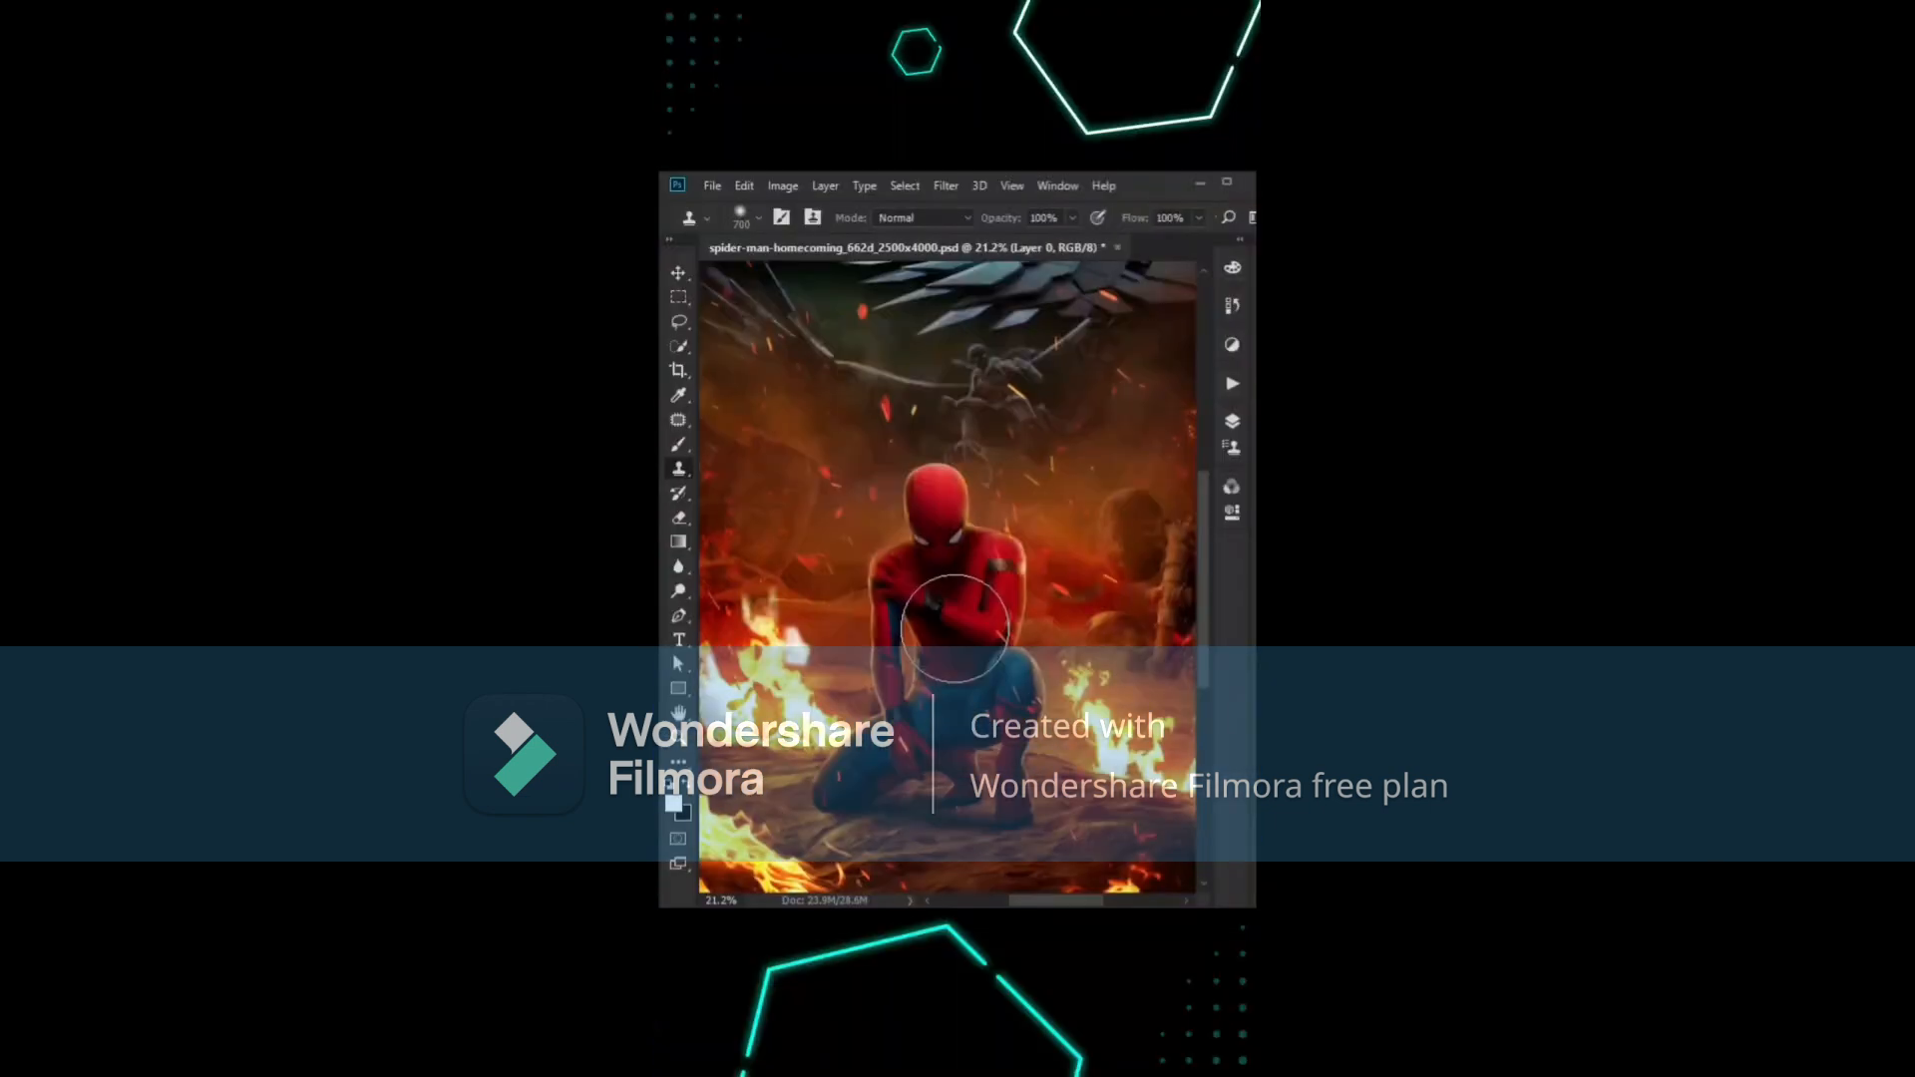
- Try to paint fog beside the kneeling Spider-Man with a soft white 1400 px brush at 60% flow
{"action": "key", "text": "b"}
{"action": "left_click", "coordinate": [788, 548]}
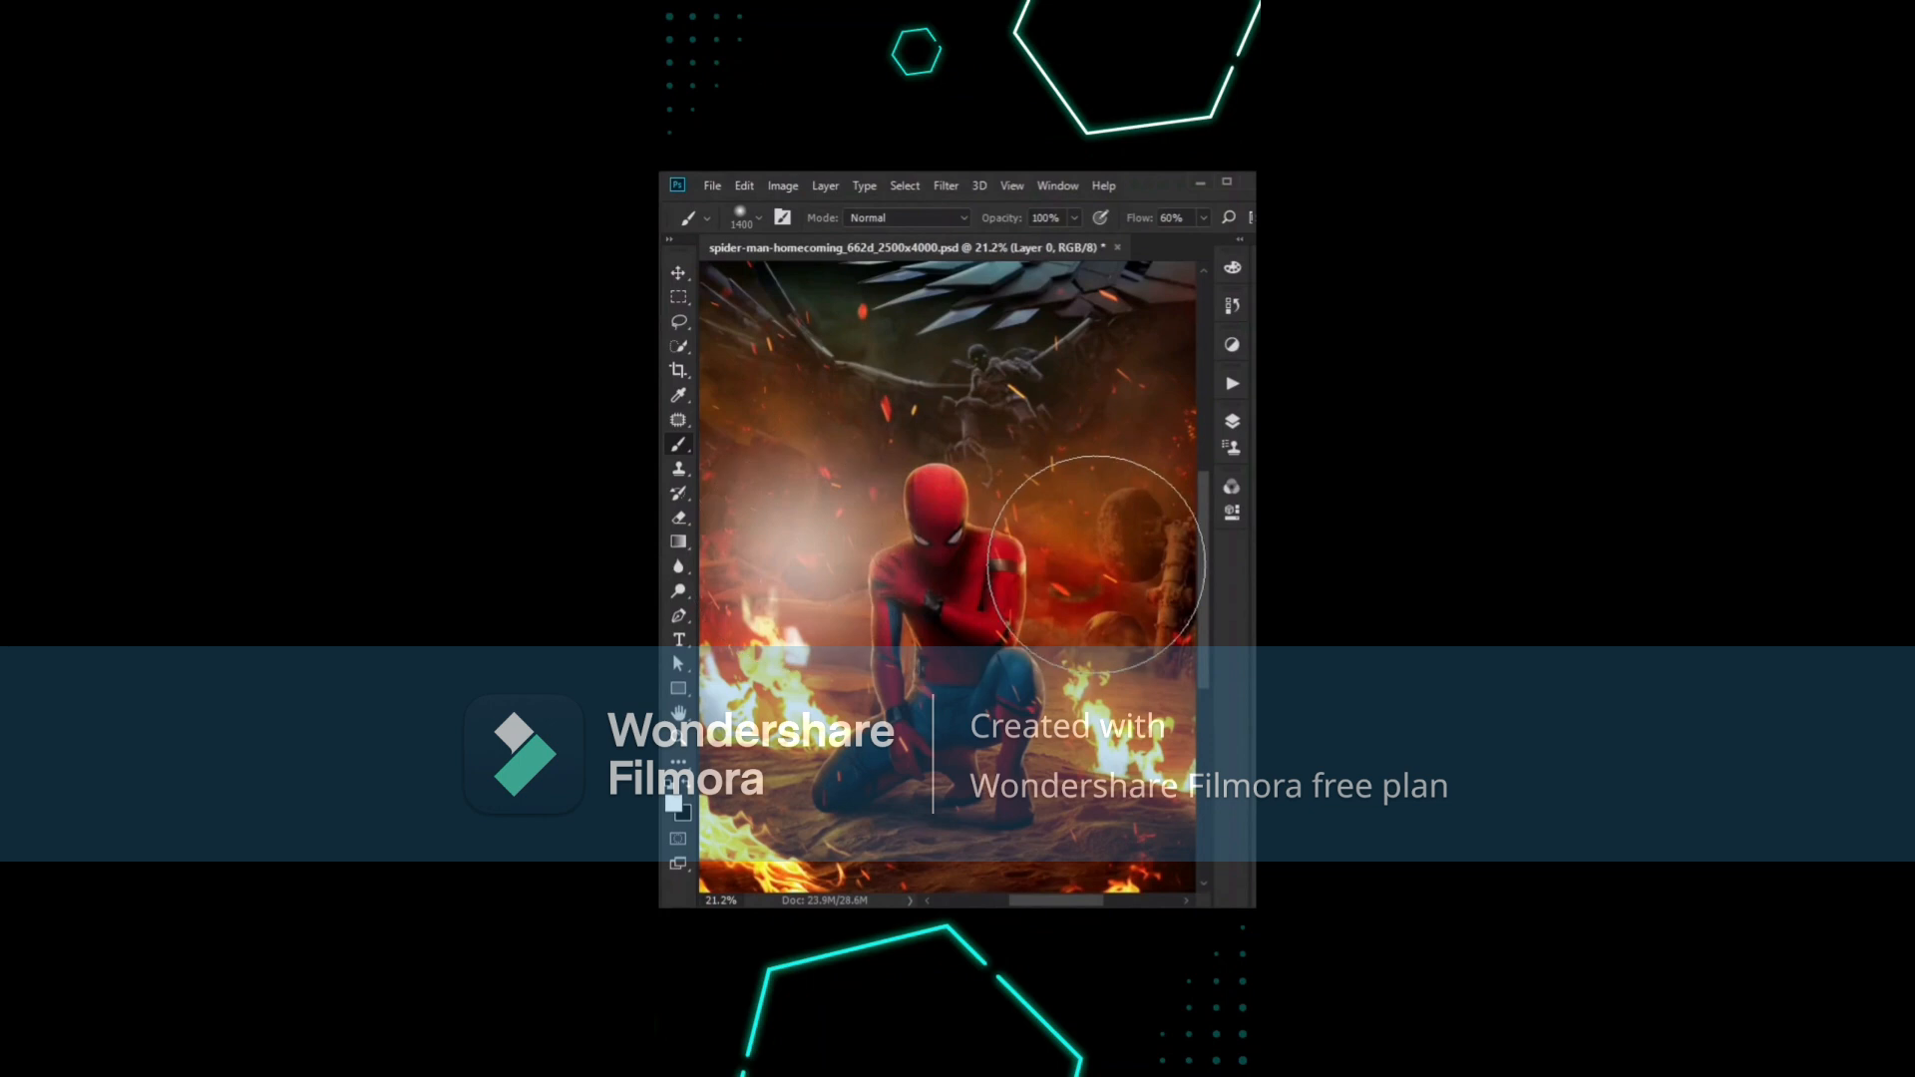
{"action": "left_click", "coordinate": [1088, 564]}
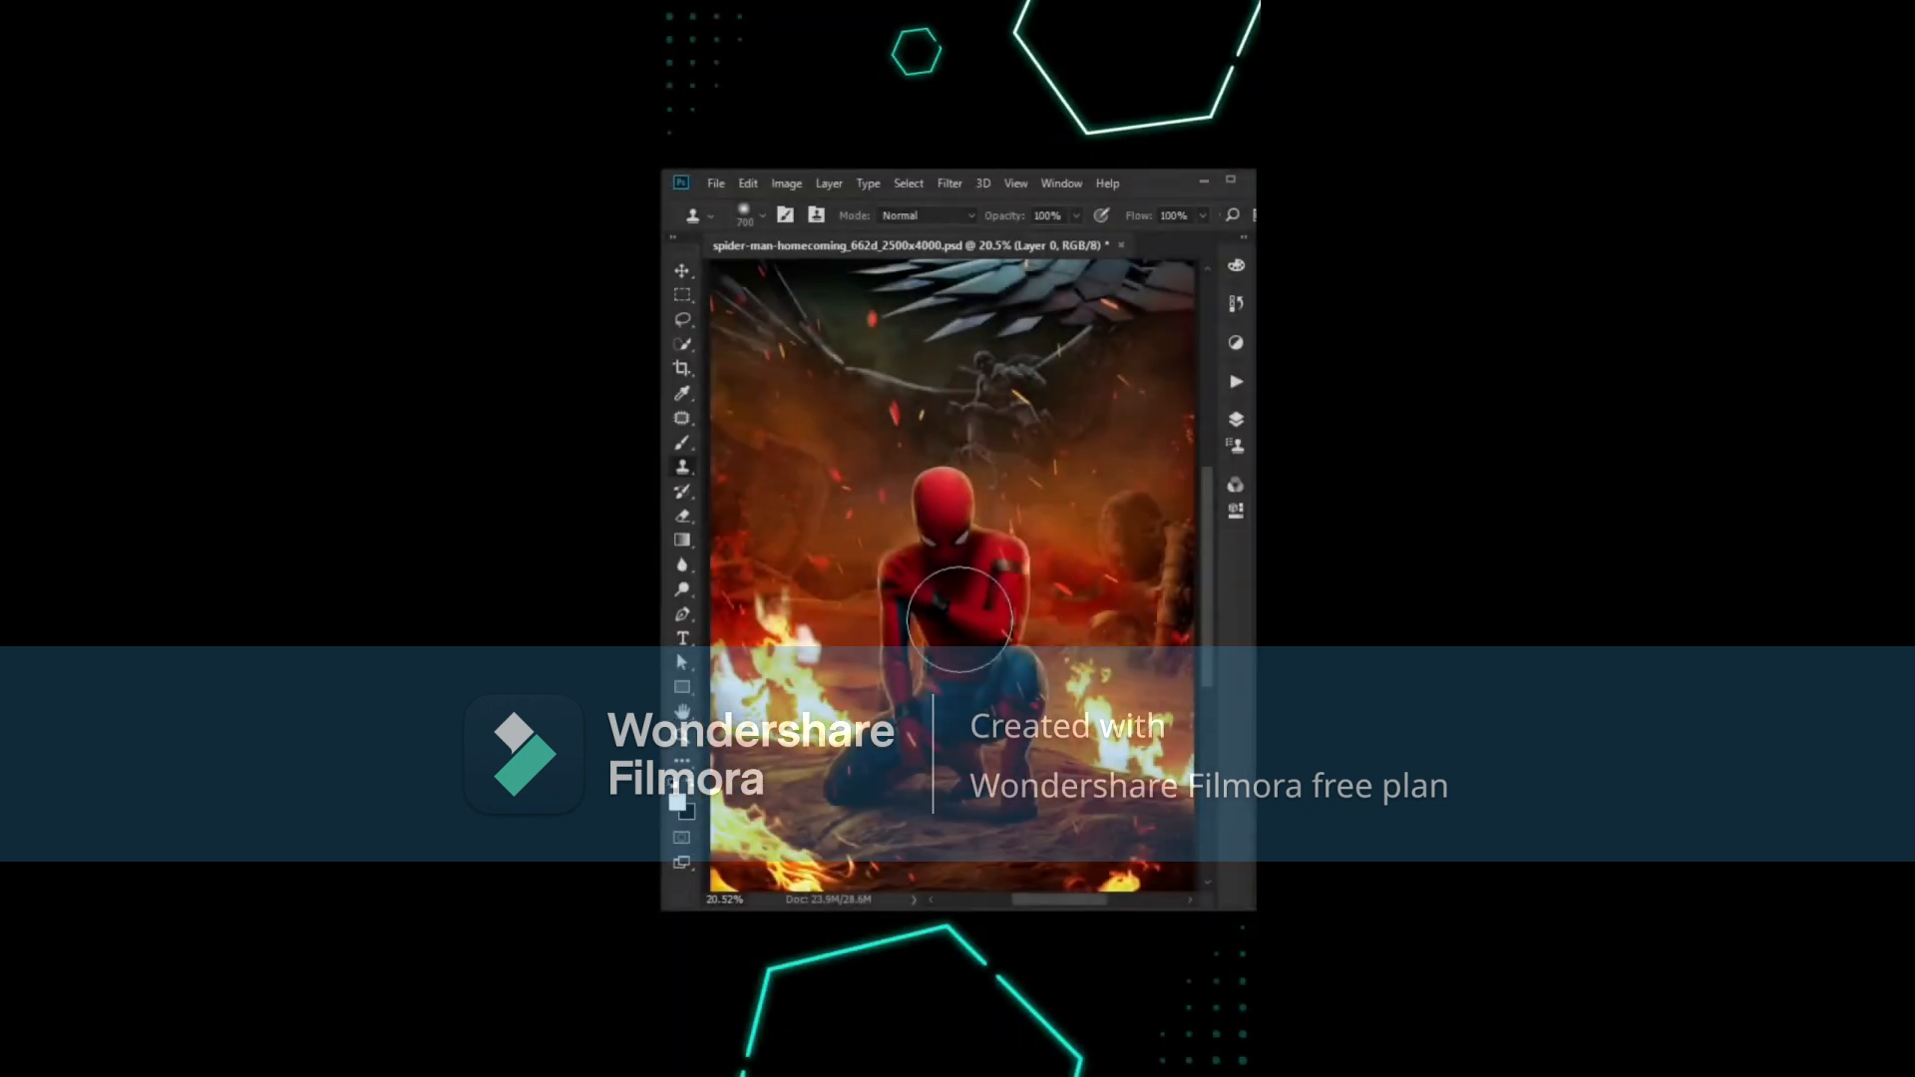
- Create a new layer above Layer 0 in the Spider-Man document and render Clouds on it
{"action": "left_click", "coordinate": [1236, 421]}
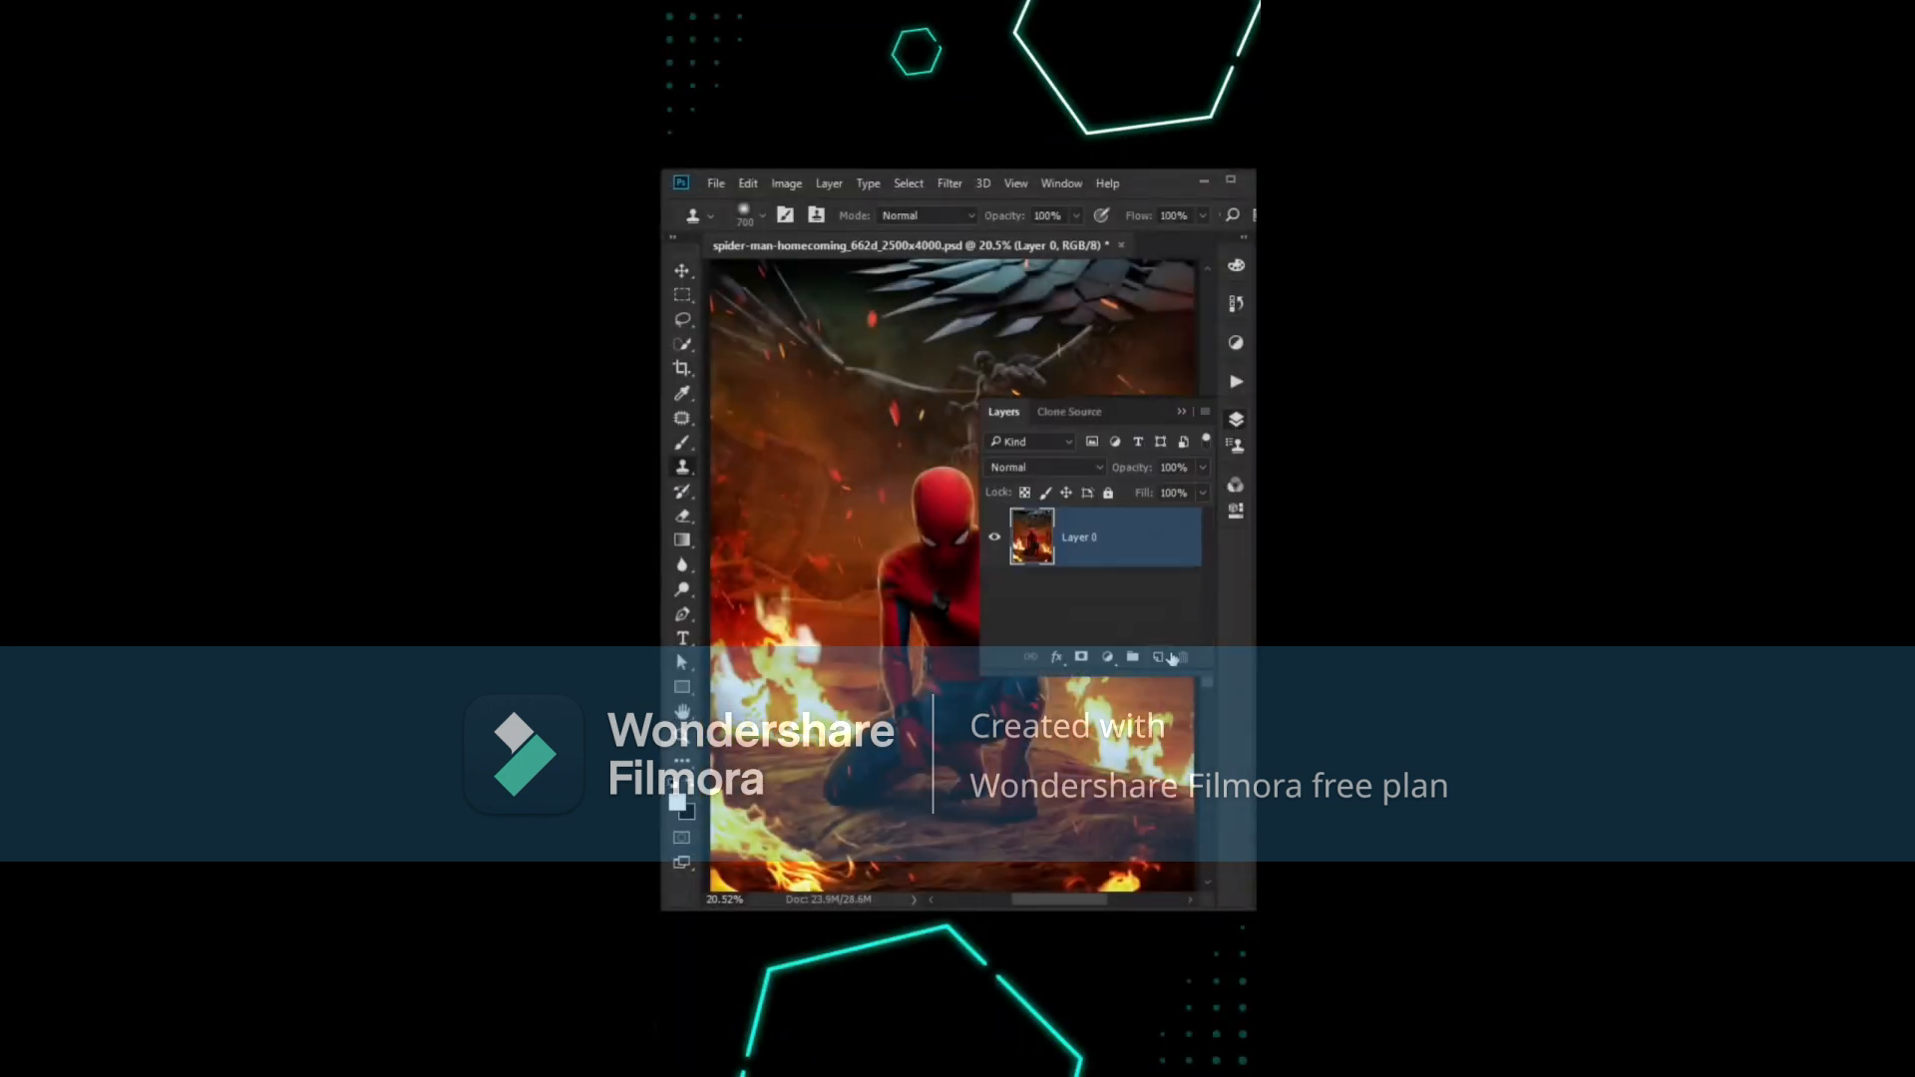
{"action": "left_click", "coordinate": [1181, 415]}
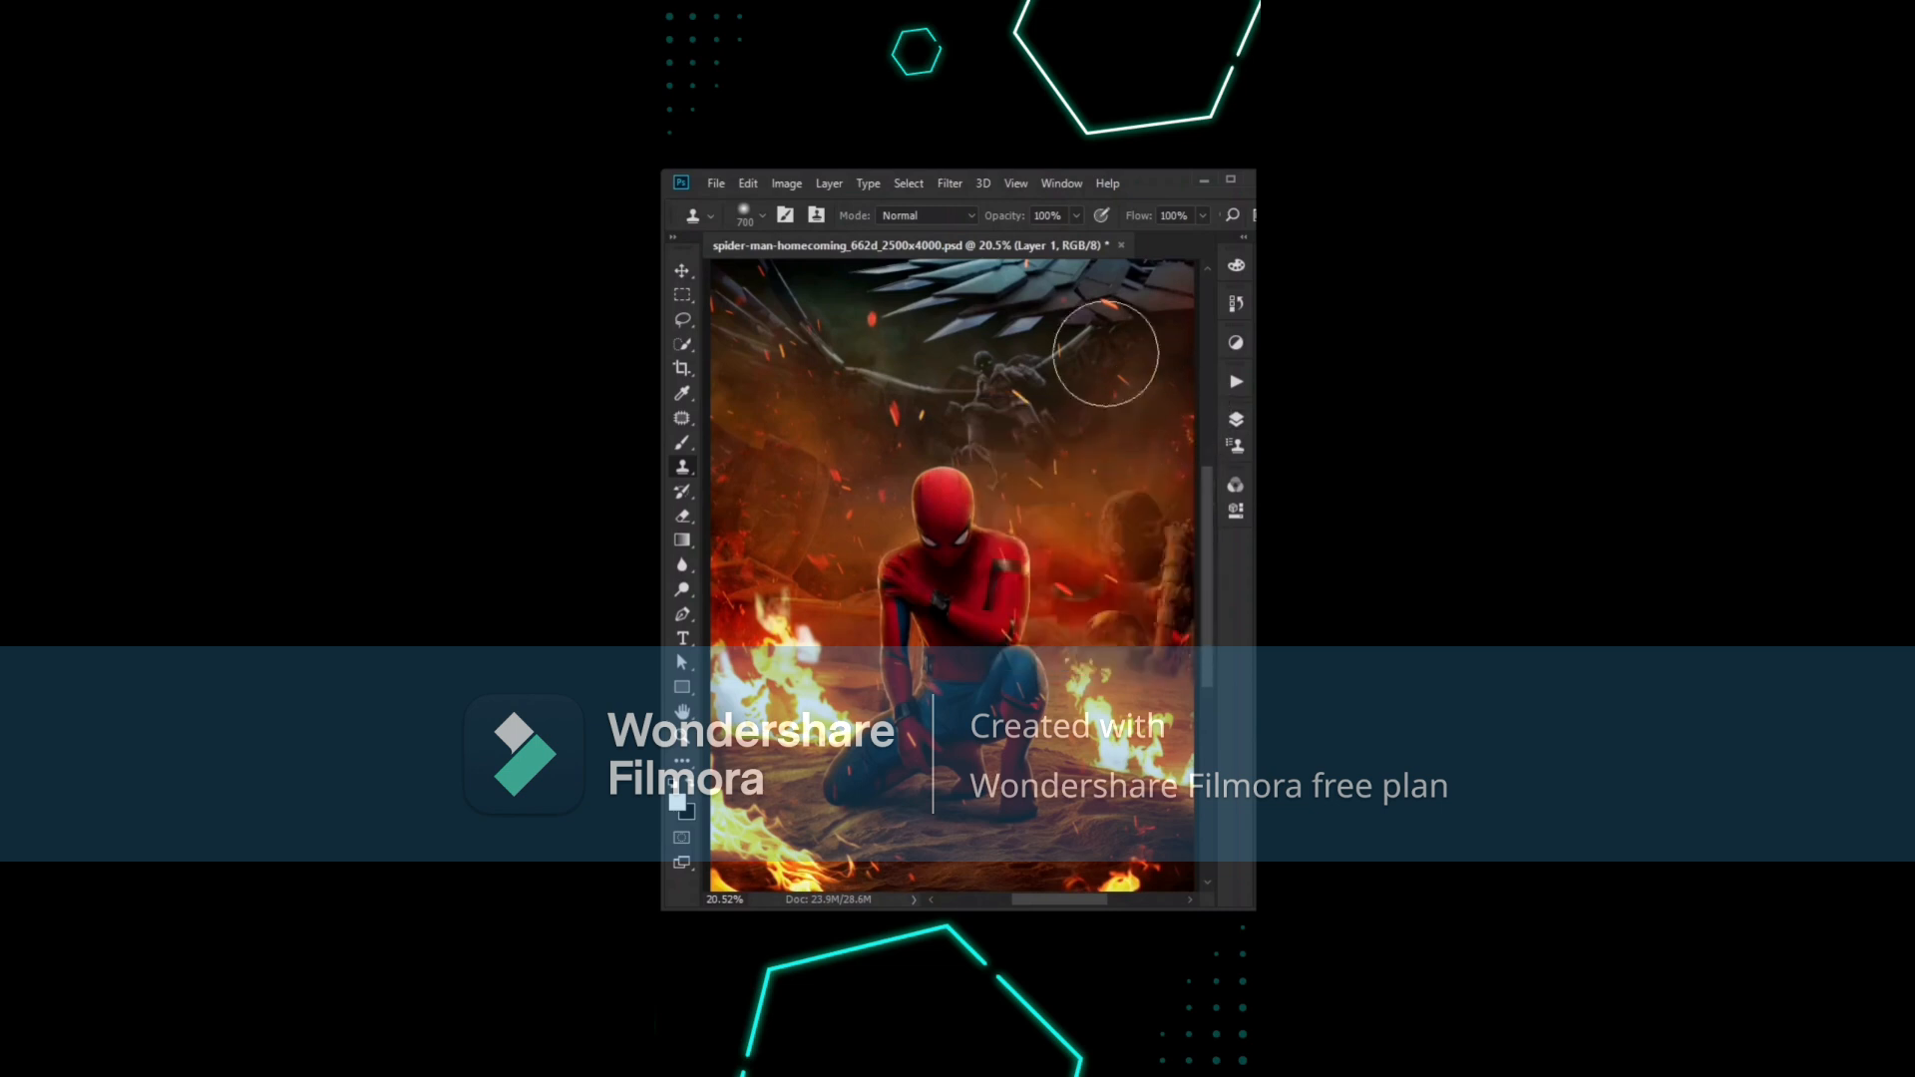
{"action": "left_click", "coordinate": [953, 187]}
{"action": "mouse_move", "coordinate": [959, 564]}
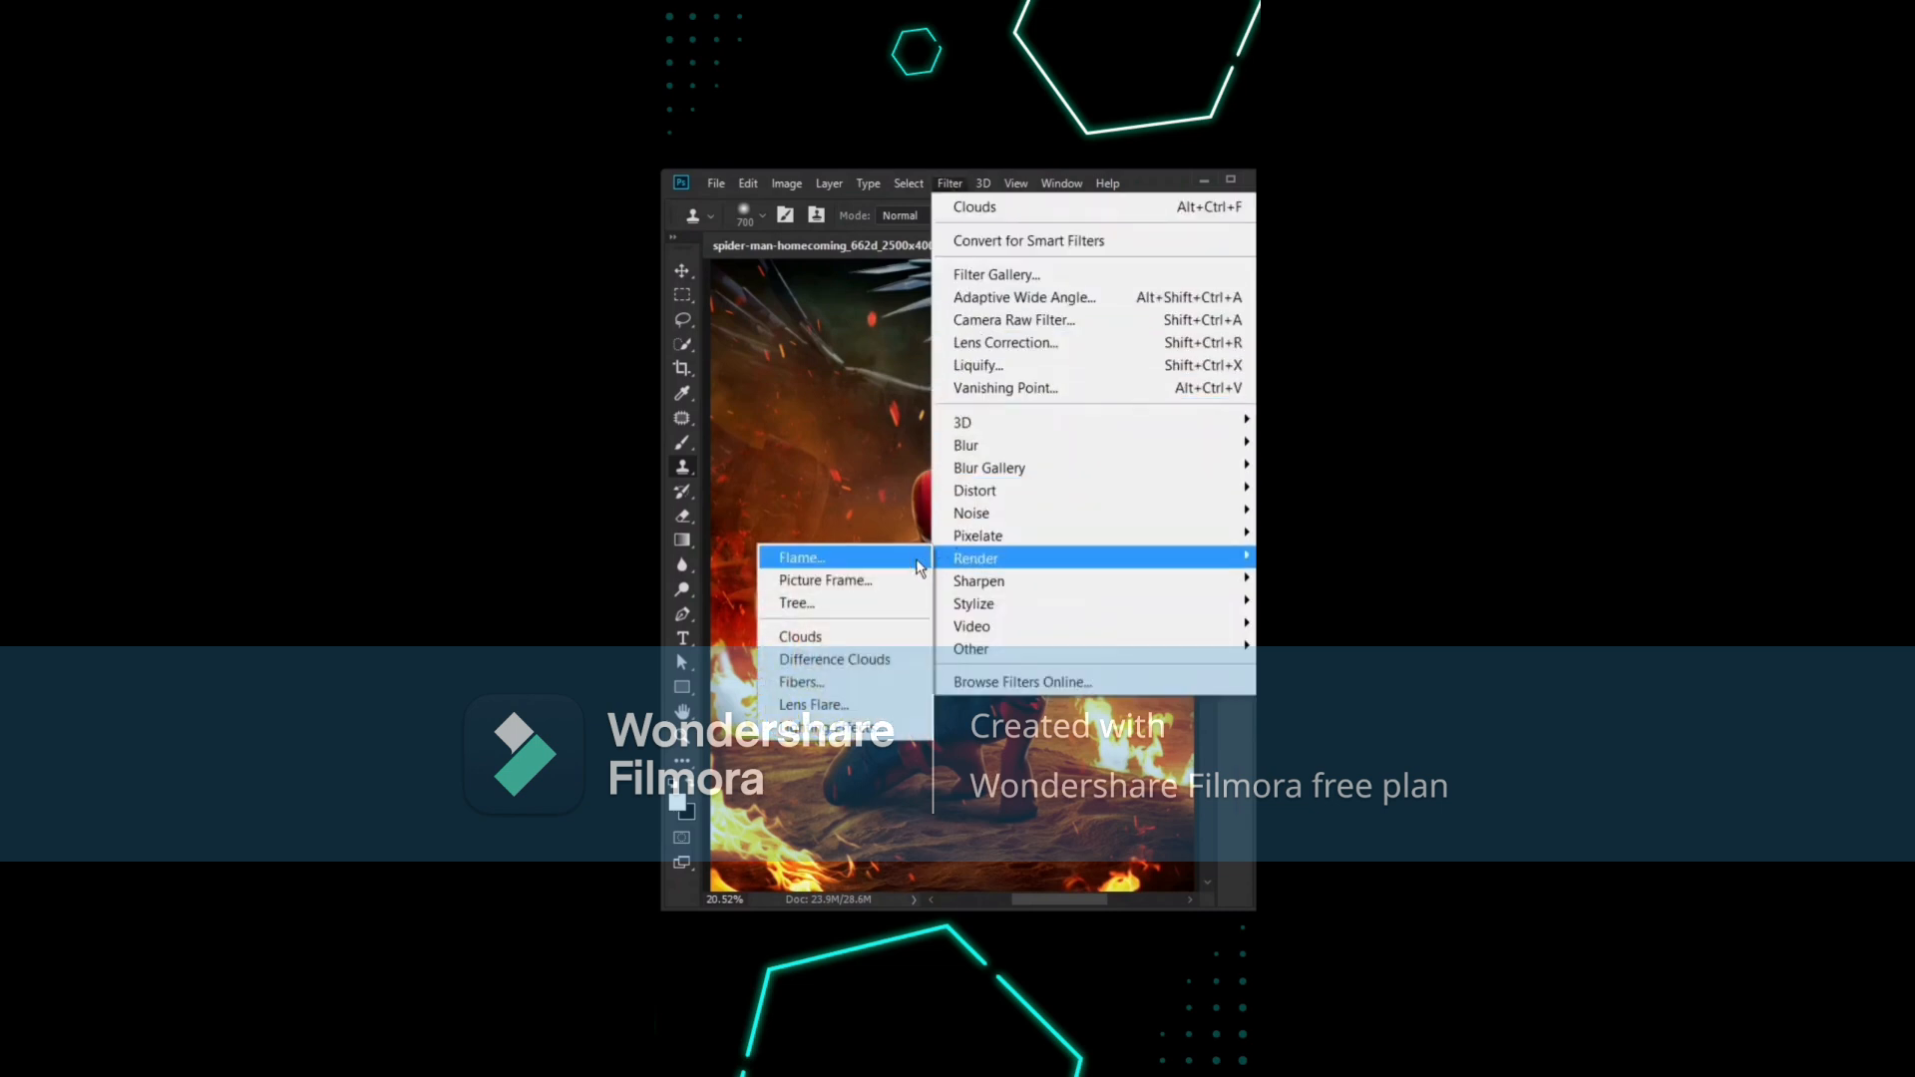
{"action": "left_click", "coordinate": [843, 630]}
- Scale the clouds layer up to about 148% in width and height with Free Transform
{"action": "key", "text": "ctrl+minus"}
{"action": "key", "text": "ctrl+t"}
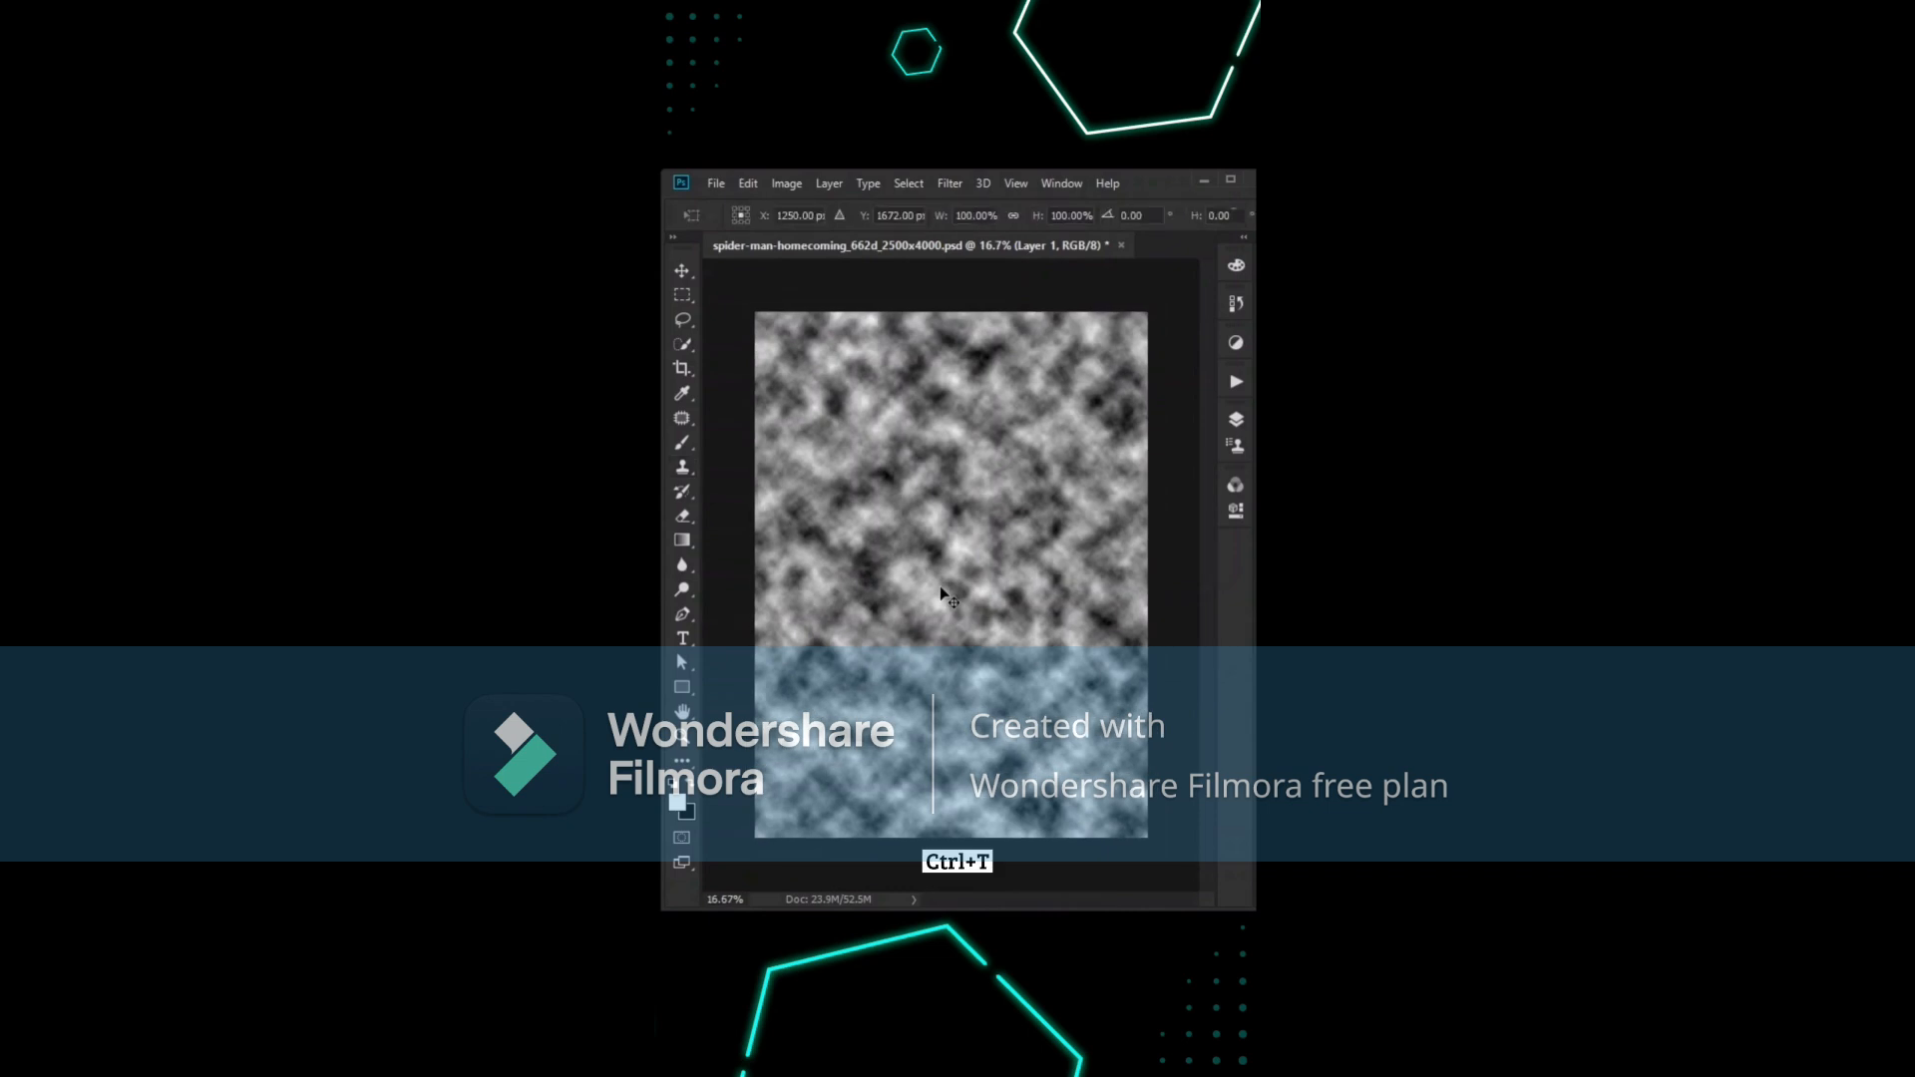
{"action": "key", "text": "Return"}
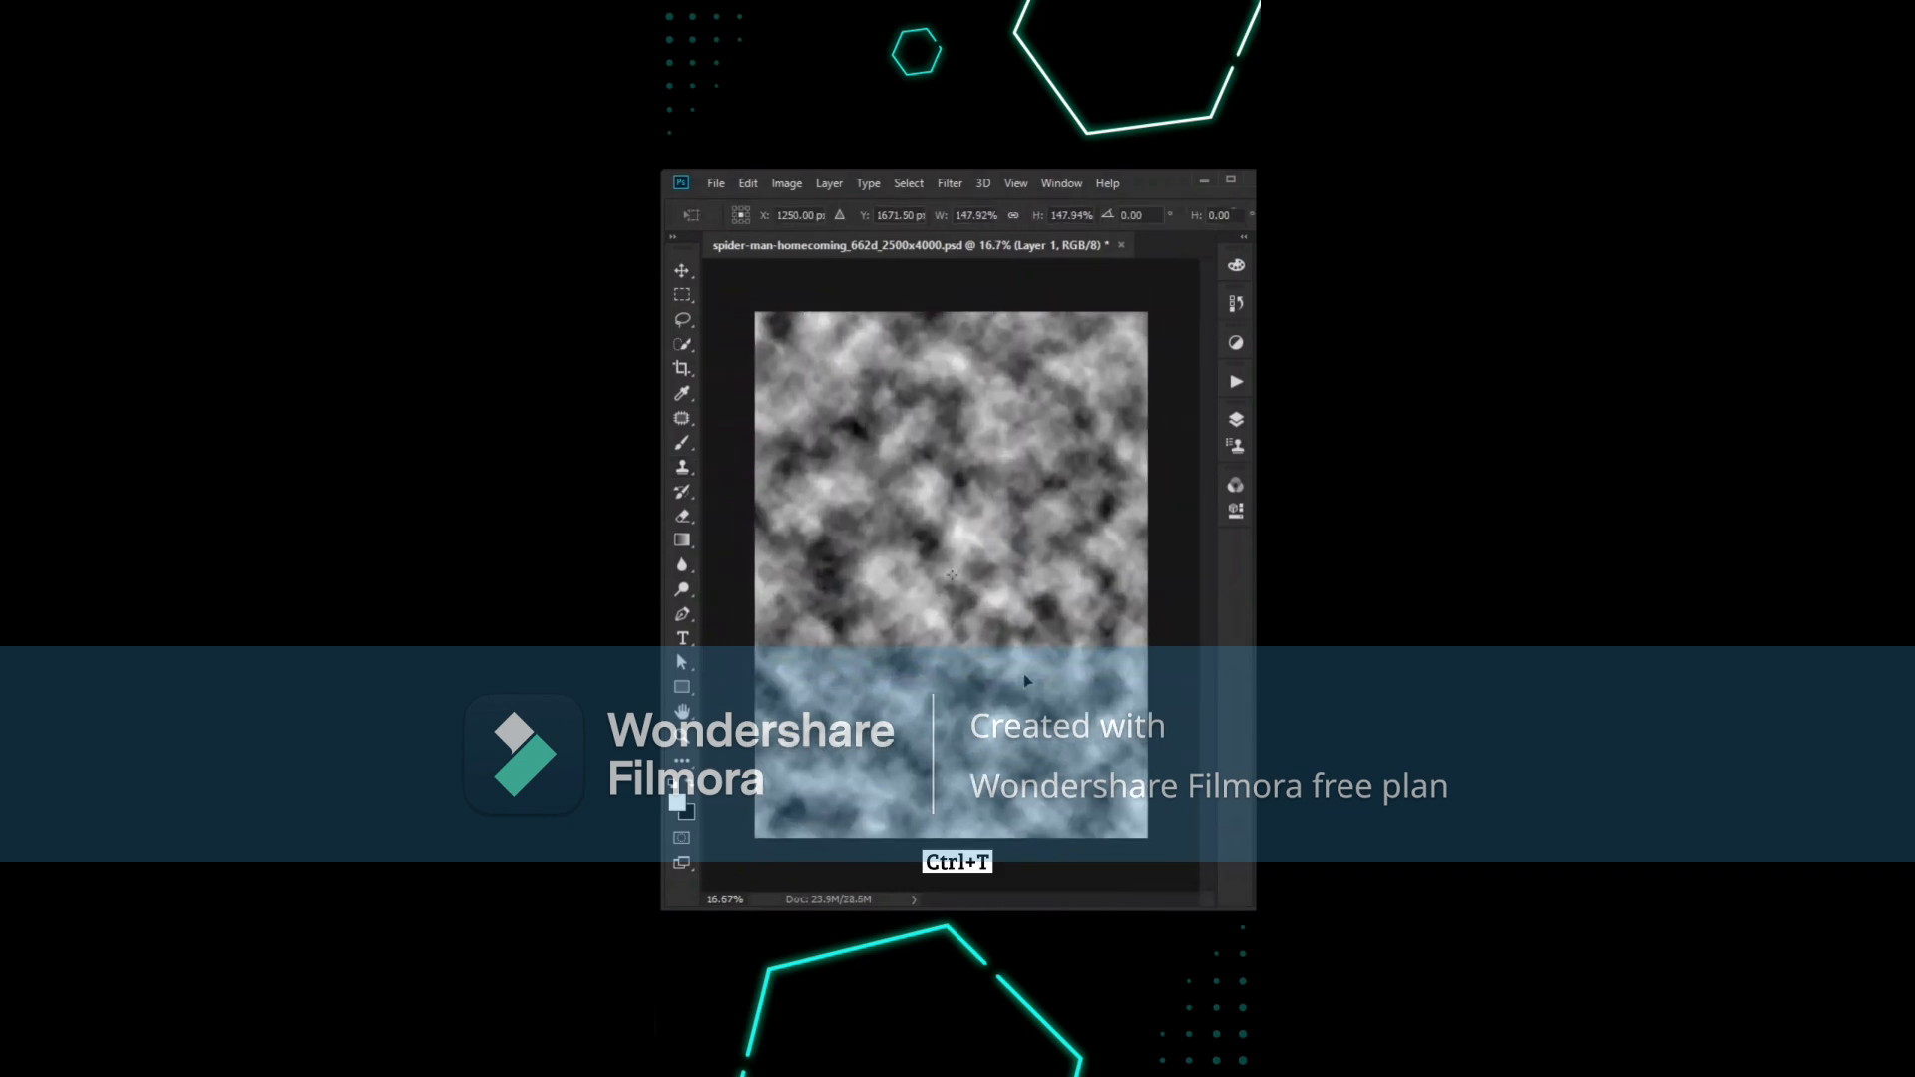